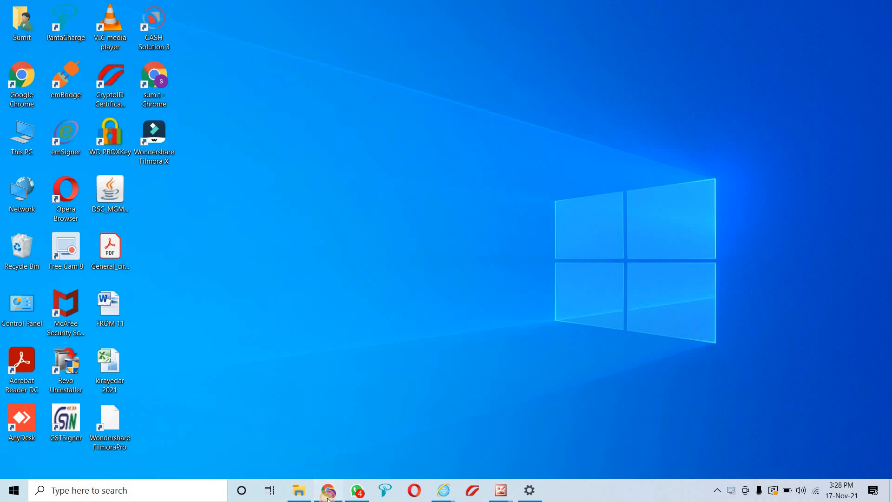
# In a new Chrome tab, search Google for 'INCOMTEX' to find the Income Tax Department sites
pyautogui.click(328, 493)
pyautogui.click(666, 6)
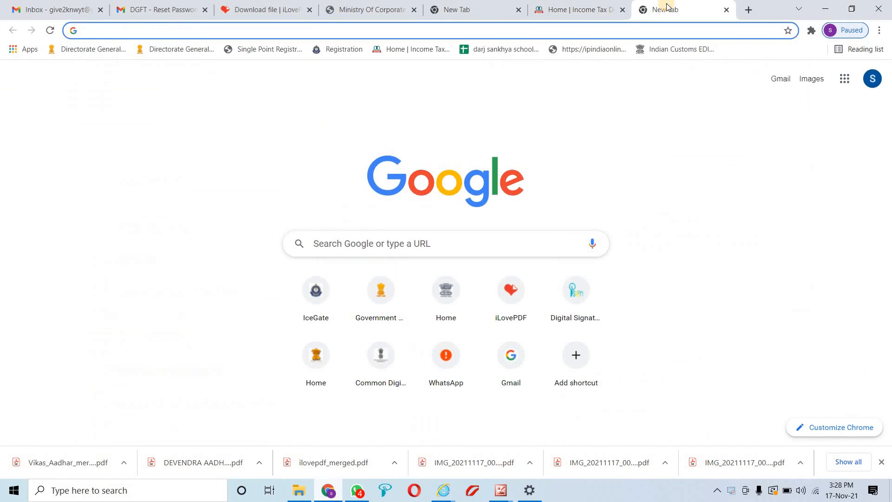
pyautogui.write('IN')
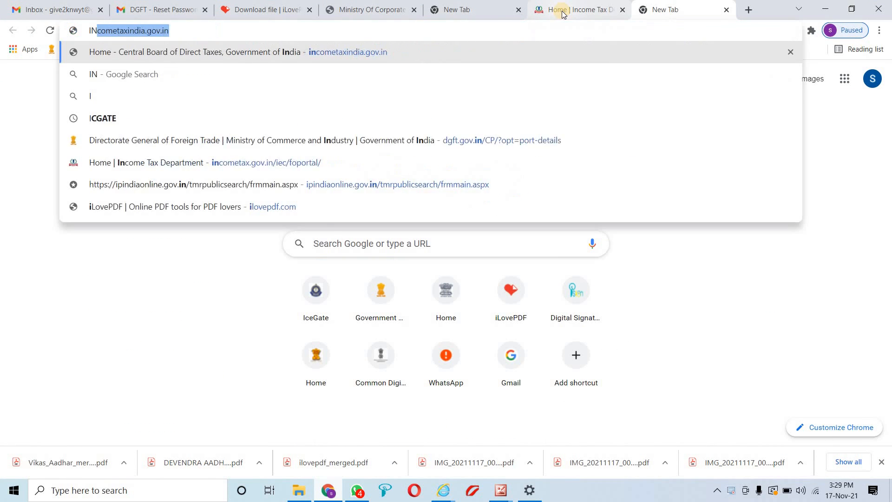
pyautogui.write('COMTE')
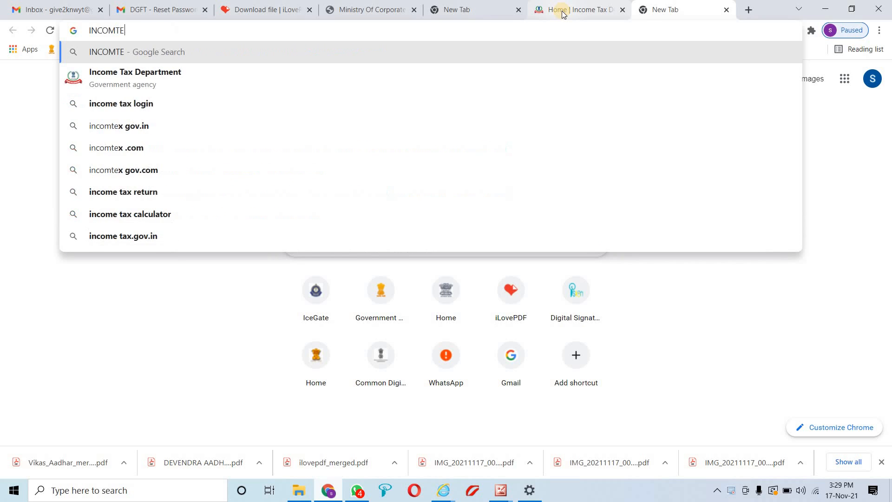
pyautogui.write('Z')
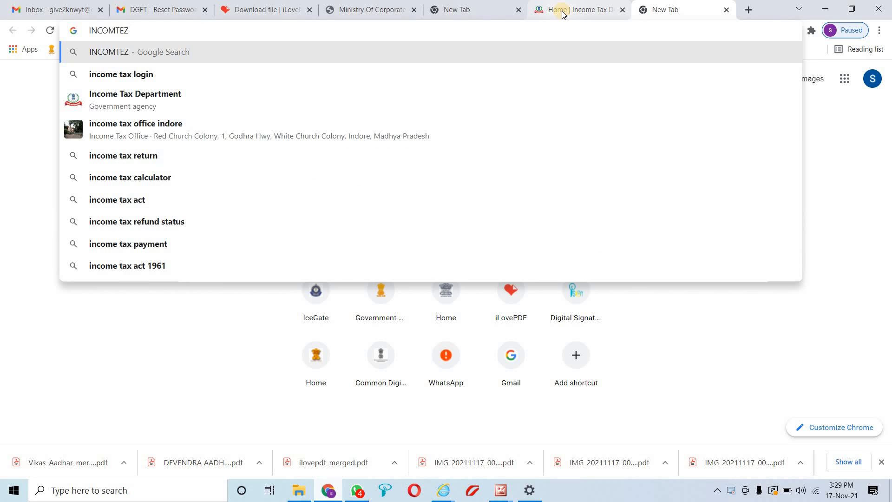
pyautogui.press('BackSpace')
pyautogui.press('BackSpace')
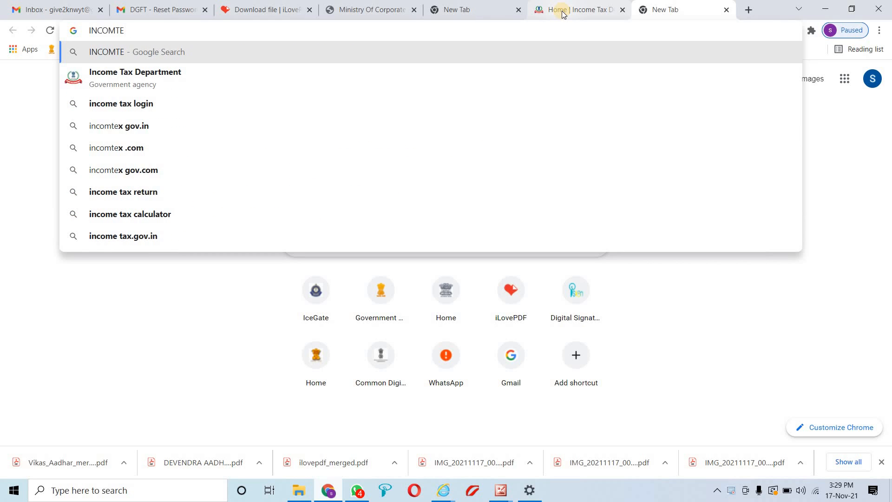
pyautogui.write('X')
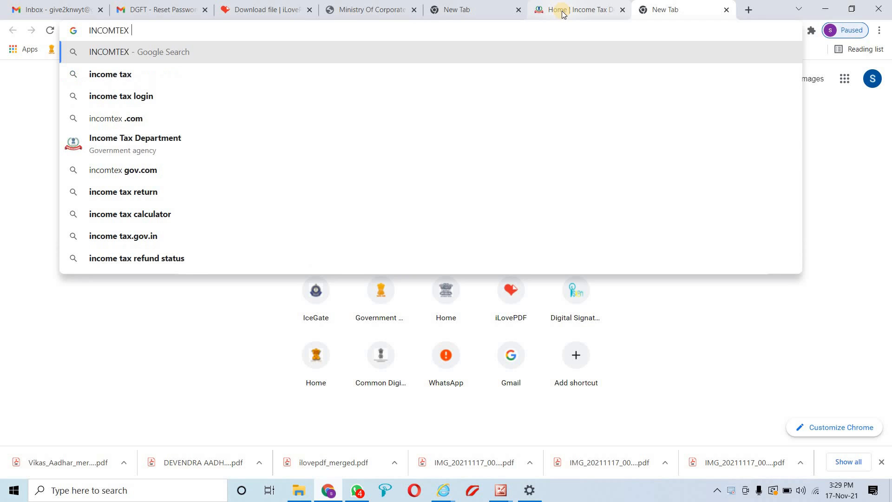
pyautogui.press('Return')
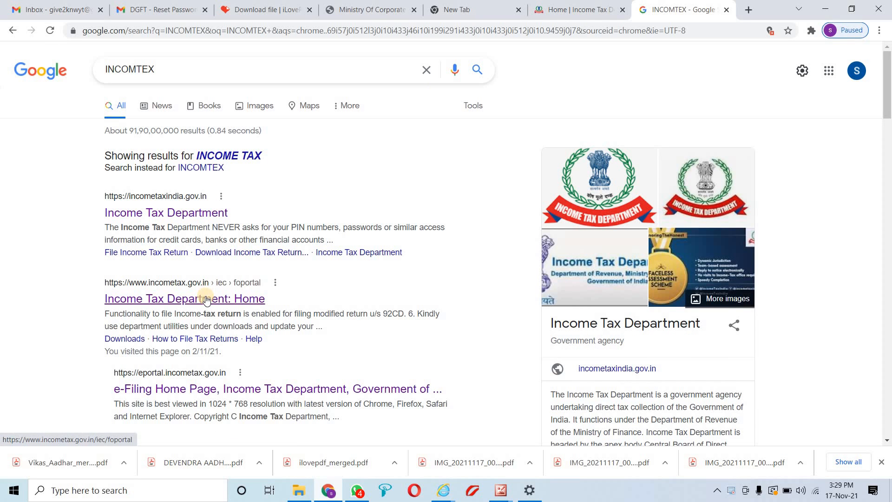
# Open the 'Income Tax Department: Home' result, close the duplicate Income Tax tab and start Register
pyautogui.click(548, 6)
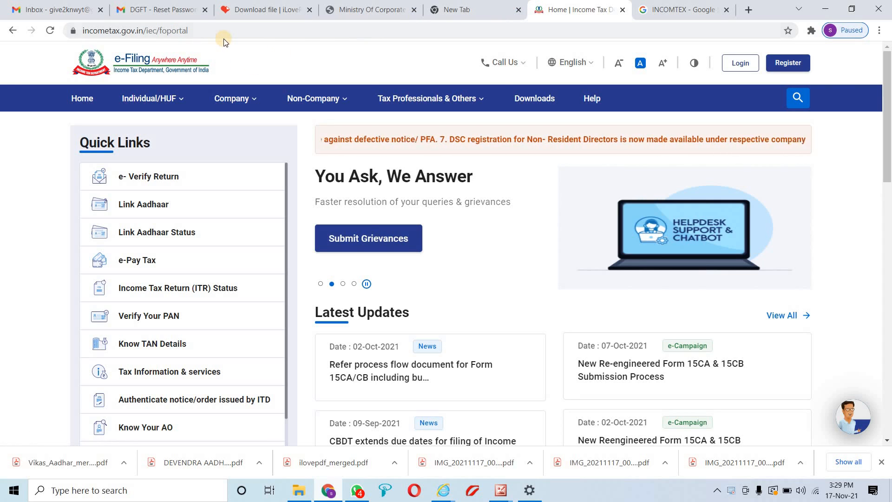
pyautogui.click(687, 5)
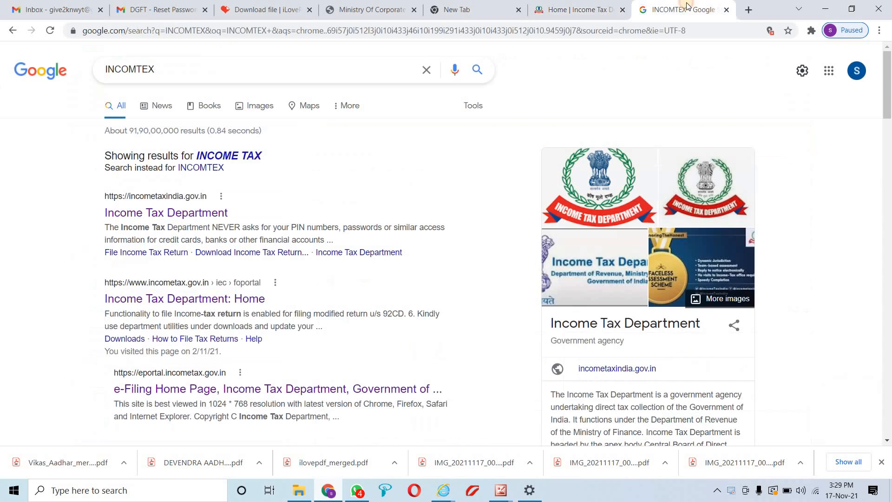
pyautogui.click(196, 295)
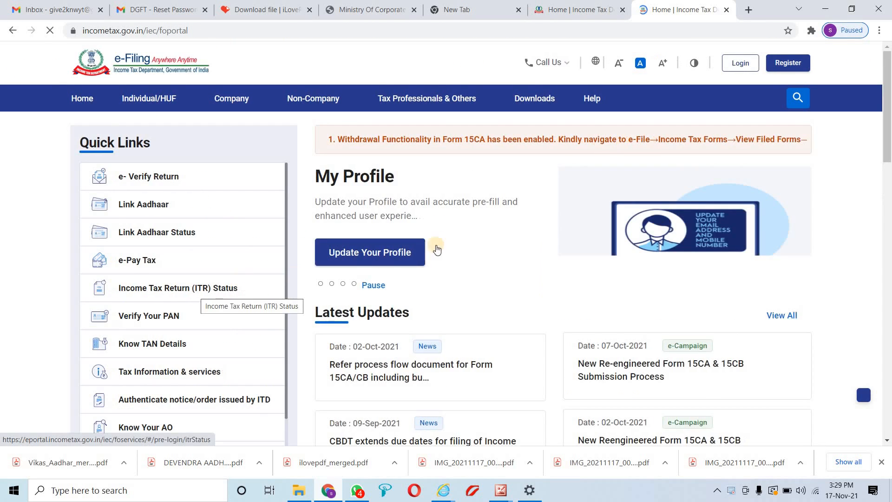
pyautogui.click(621, 9)
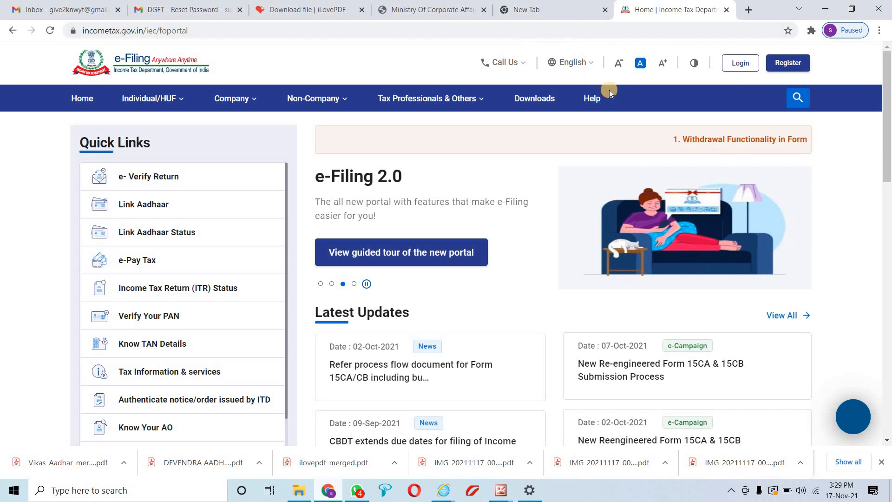
pyautogui.click(782, 68)
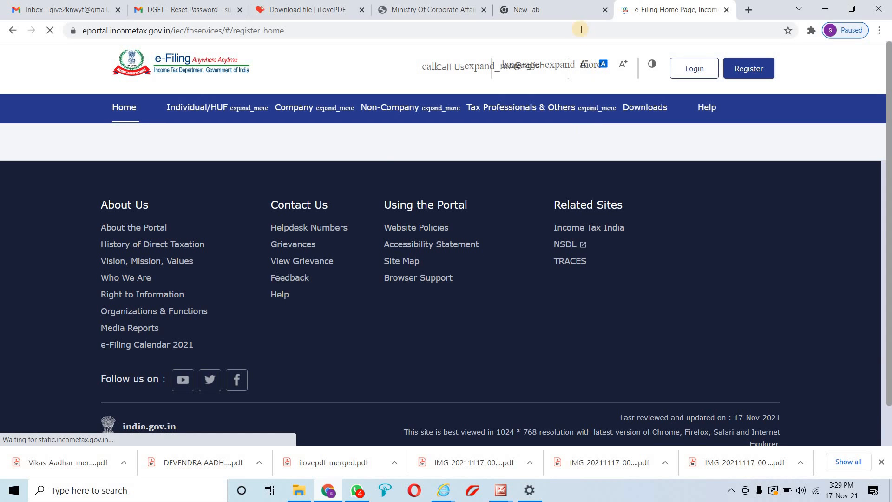
# Reload the e-Filing home page from the Income Tax bookmark and retry Register until Get Started loads
pyautogui.click(557, 9)
pyautogui.click(639, 4)
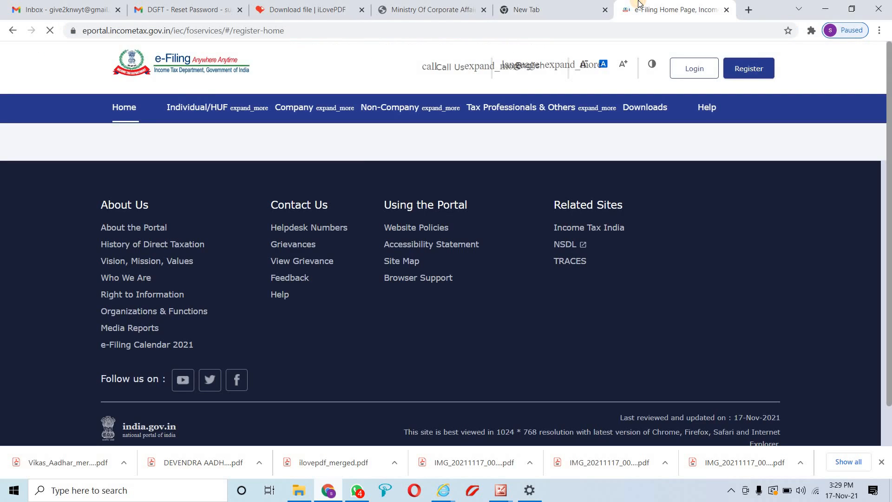
pyautogui.click(749, 69)
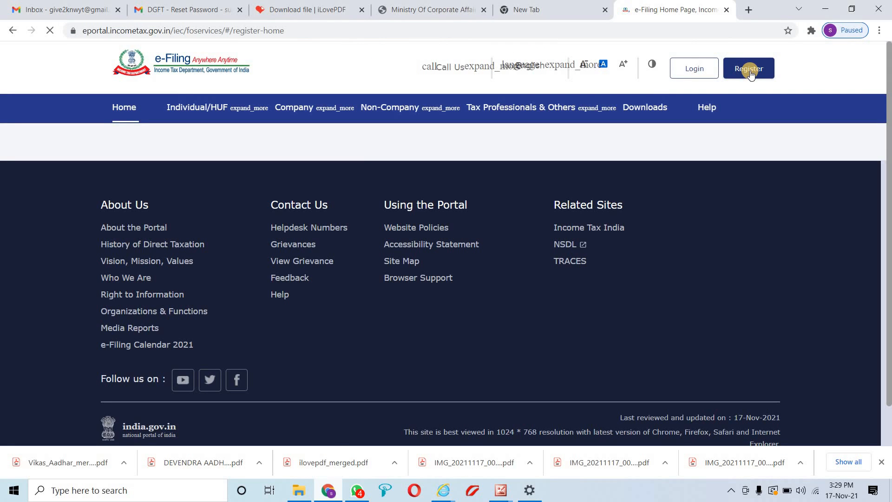
pyautogui.click(749, 10)
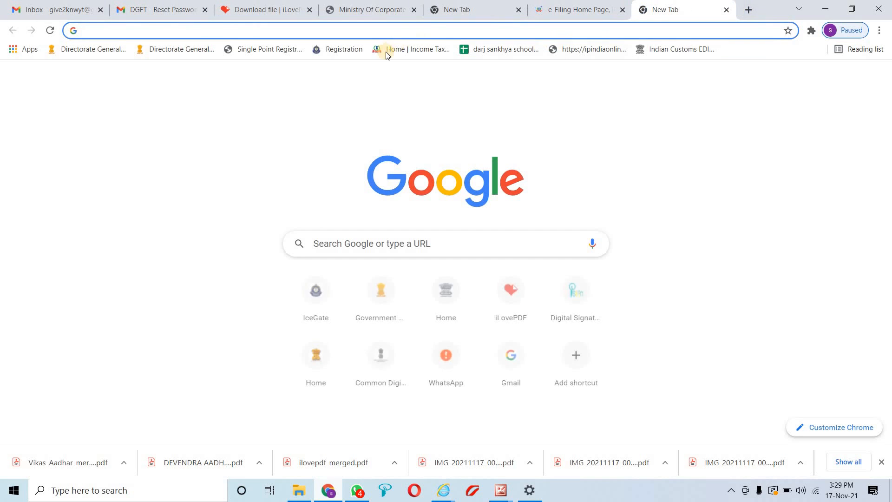
pyautogui.click(409, 50)
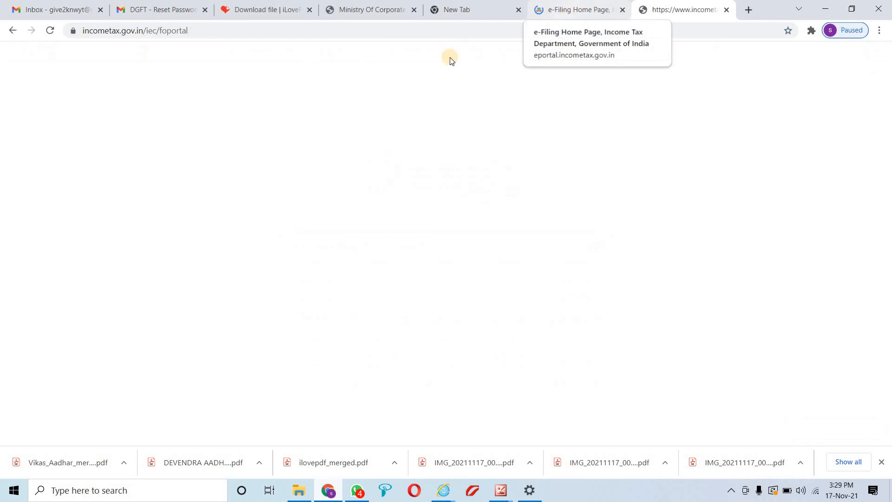
pyautogui.click(594, 2)
pyautogui.click(702, 2)
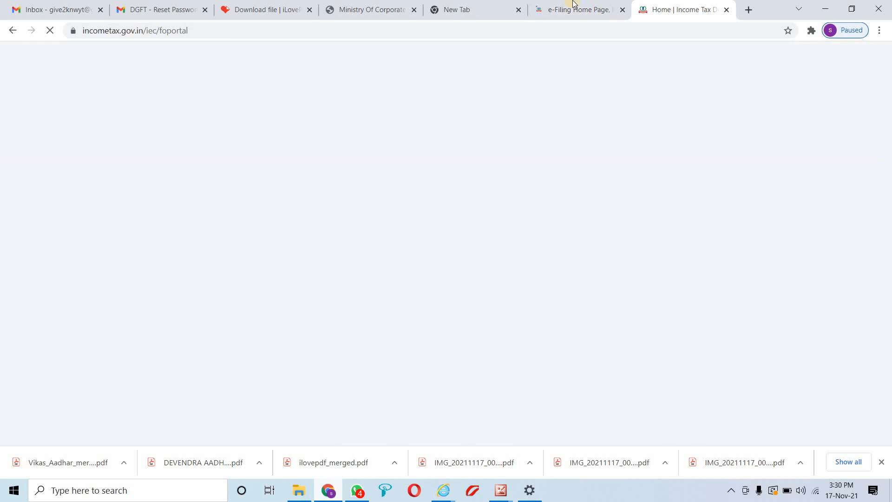
pyautogui.click(574, 2)
pyautogui.click(749, 68)
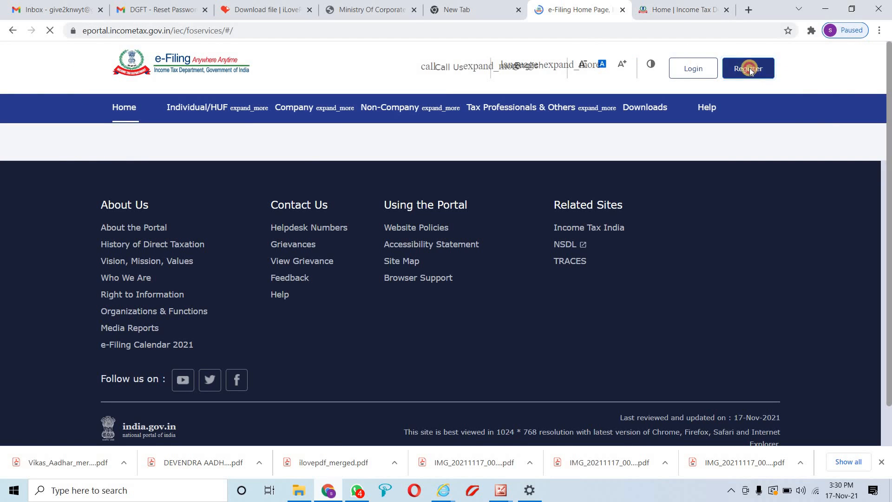
pyautogui.click(702, 5)
pyautogui.click(787, 62)
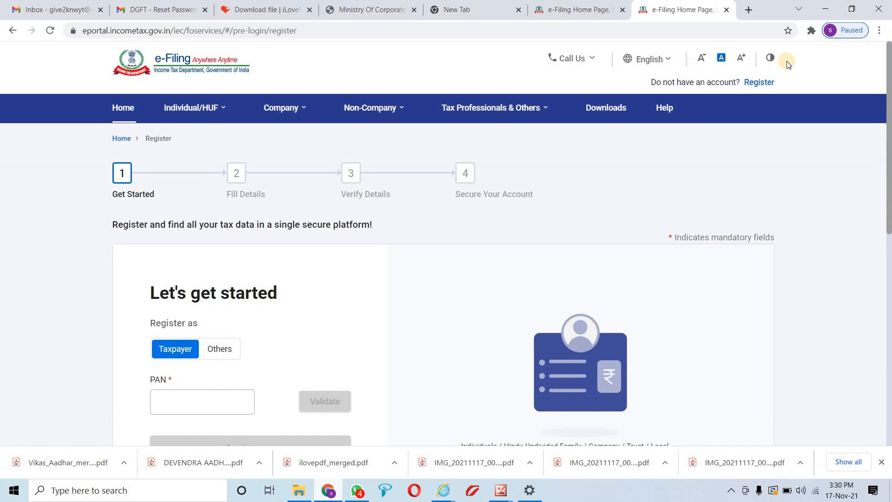
# Look through the Individual/HUF taxpayer options menu, then dismiss it
pyautogui.click(208, 115)
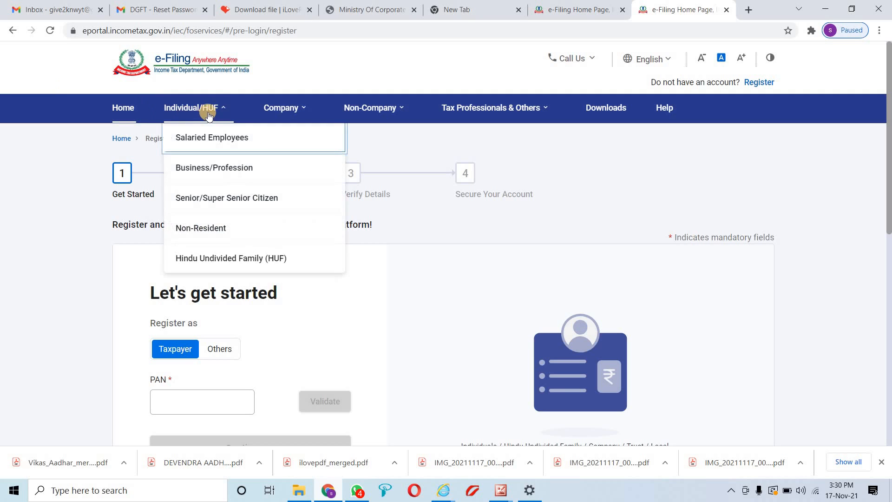
pyautogui.moveTo(214, 165)
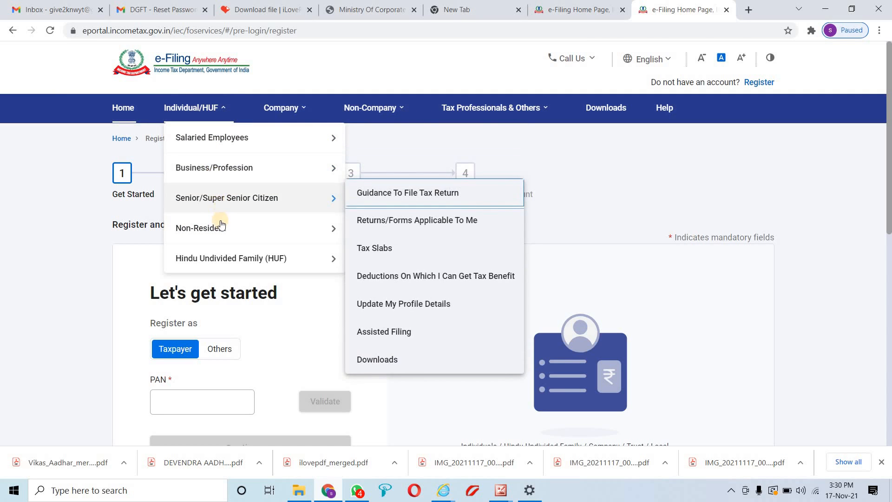
pyautogui.moveTo(238, 145)
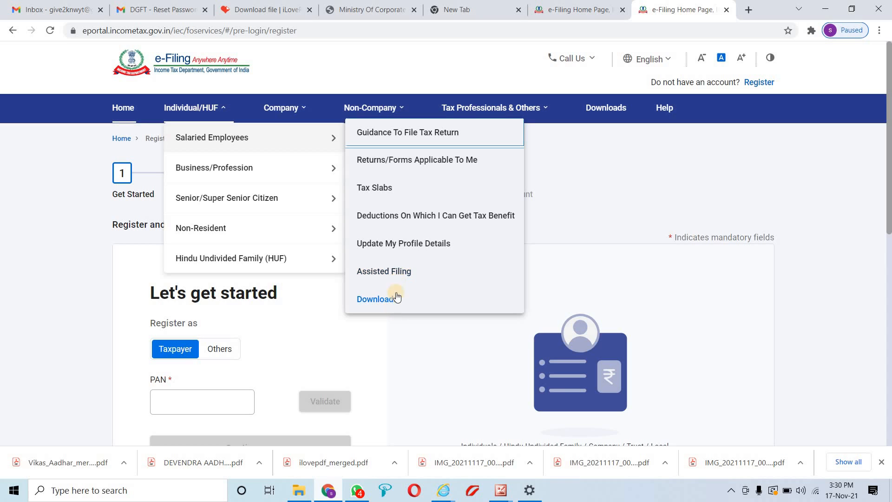
pyautogui.click(355, 342)
# Click into the PAN field, then close the duplicate registration tab
pyautogui.scroll(-4, 318, 339)
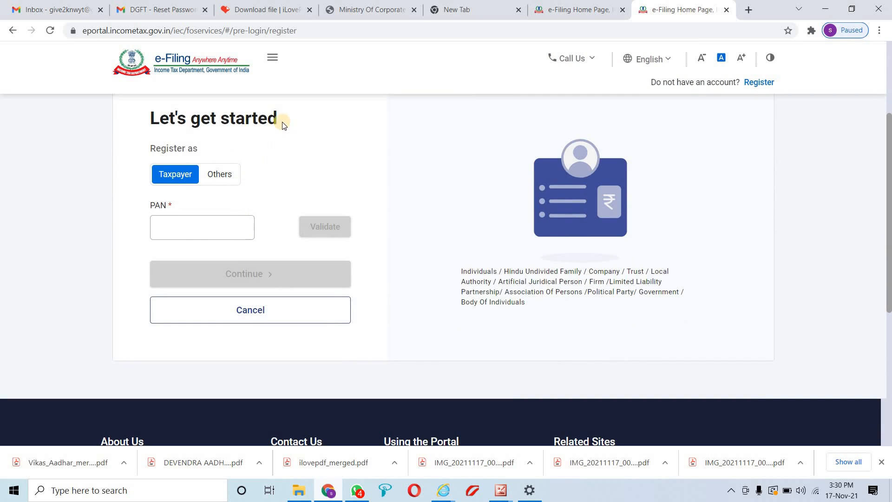
pyautogui.click(197, 222)
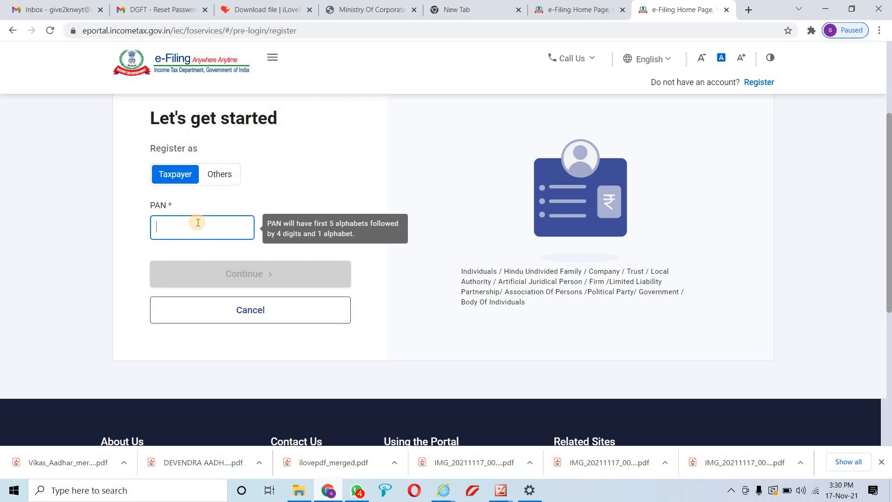
pyautogui.scroll(4, 297, 274)
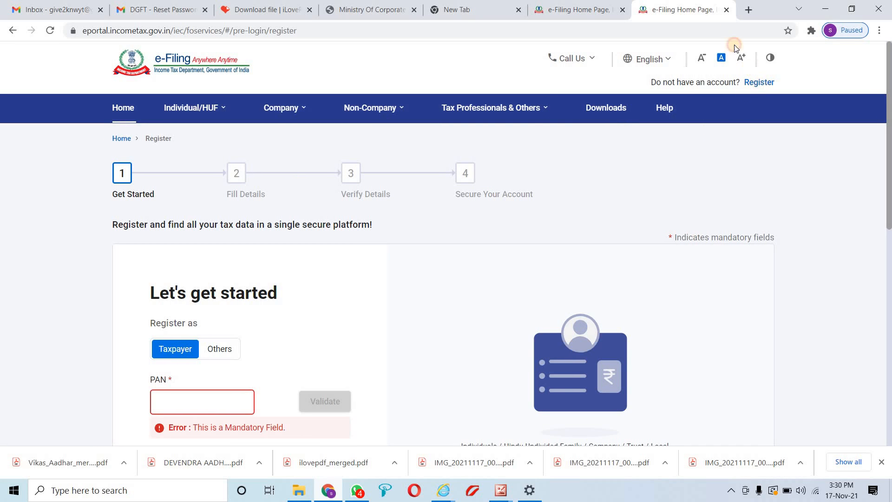
pyautogui.click(726, 10)
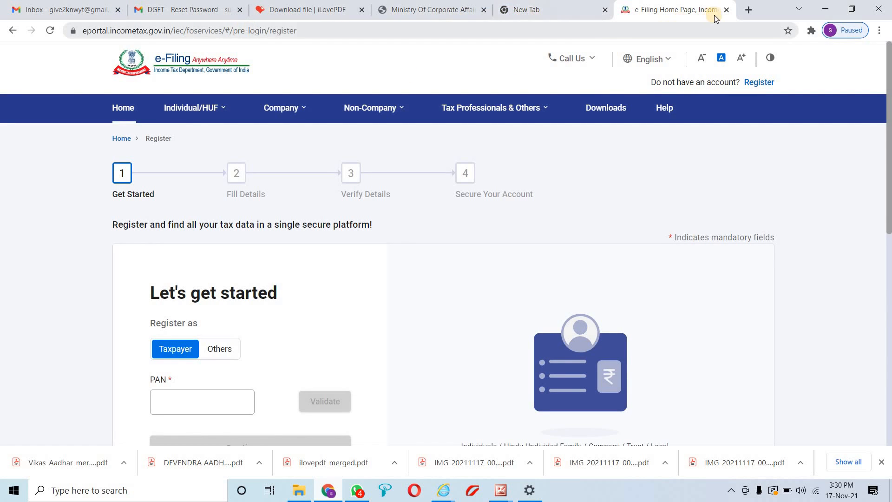
# Reload the e-Filing home page in a fresh tab, close the older tab and go to Login
pyautogui.click(749, 10)
pyautogui.click(412, 49)
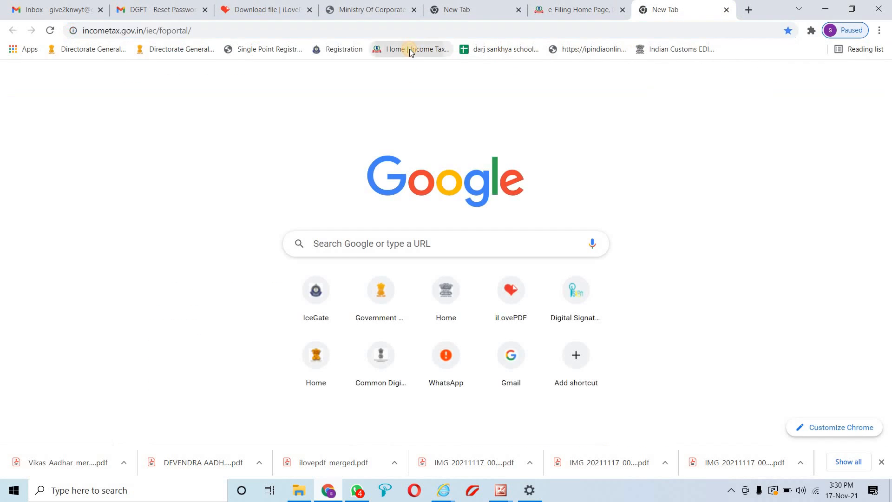
pyautogui.click(623, 10)
pyautogui.click(743, 65)
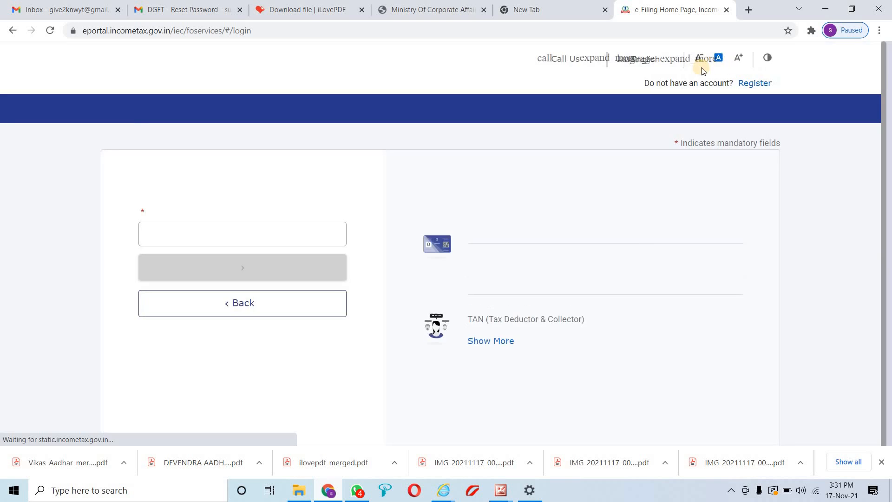
# Log in with the PAN as User ID, confirming the secure access message and entering the password
pyautogui.click(228, 258)
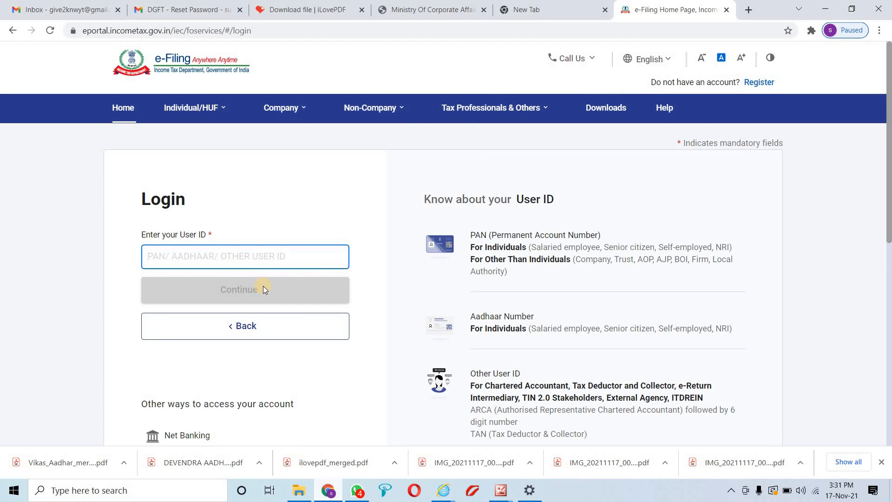
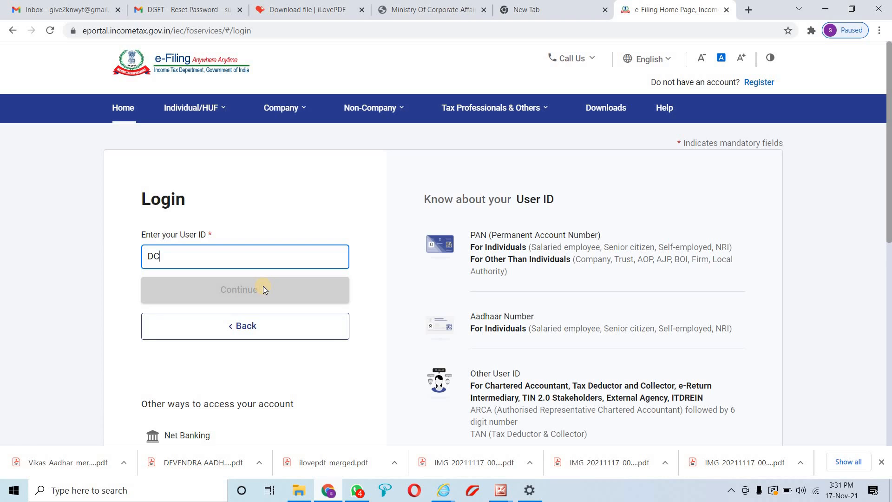
pyautogui.click(263, 288)
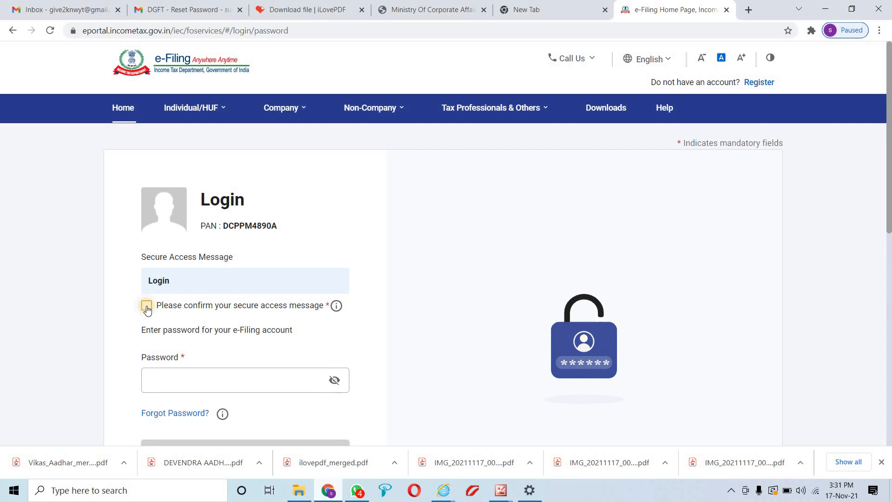
pyautogui.click(147, 306)
pyautogui.scroll(-3, 146, 306)
pyautogui.click(210, 270)
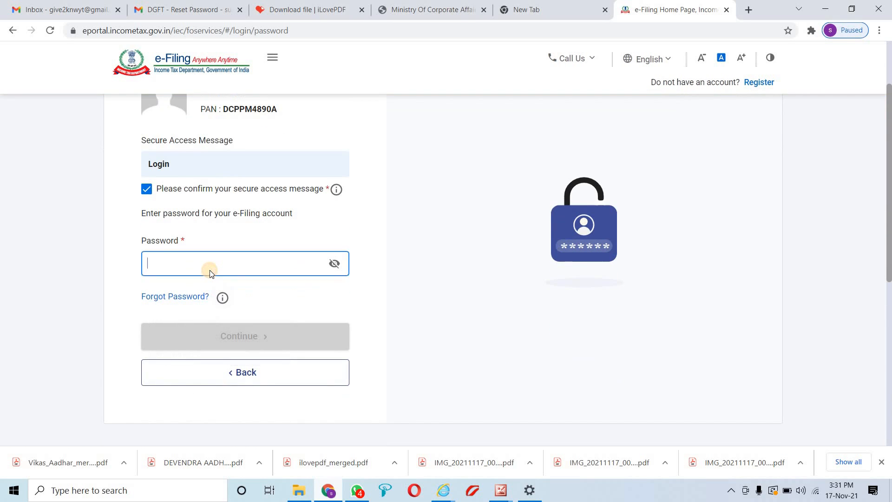
pyautogui.write('•••••')
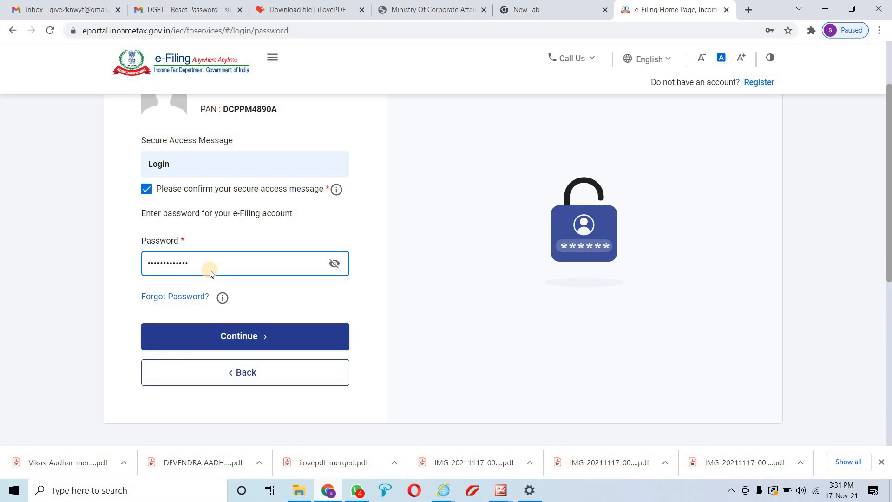
pyautogui.press('Return')
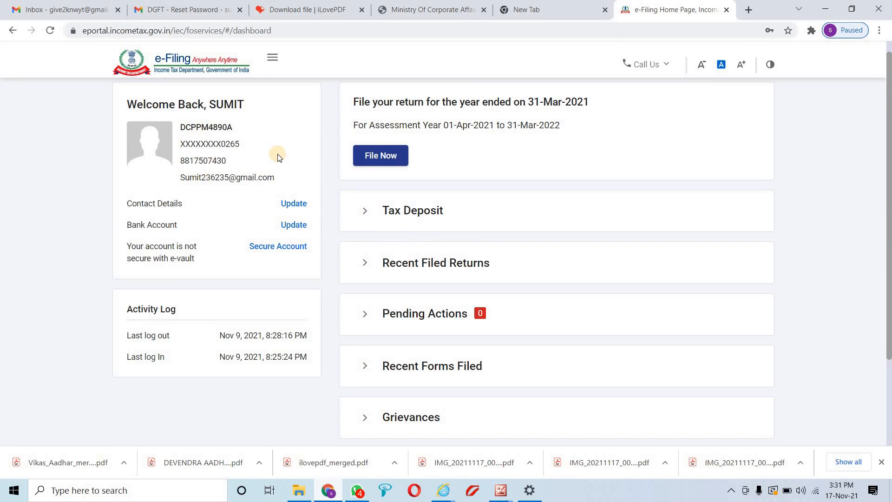
# Choose e-File > Income Tax Returns > View Form 26AS and confirm the TRACES redirect disclaimer
pyautogui.scroll(-2, 241, 232)
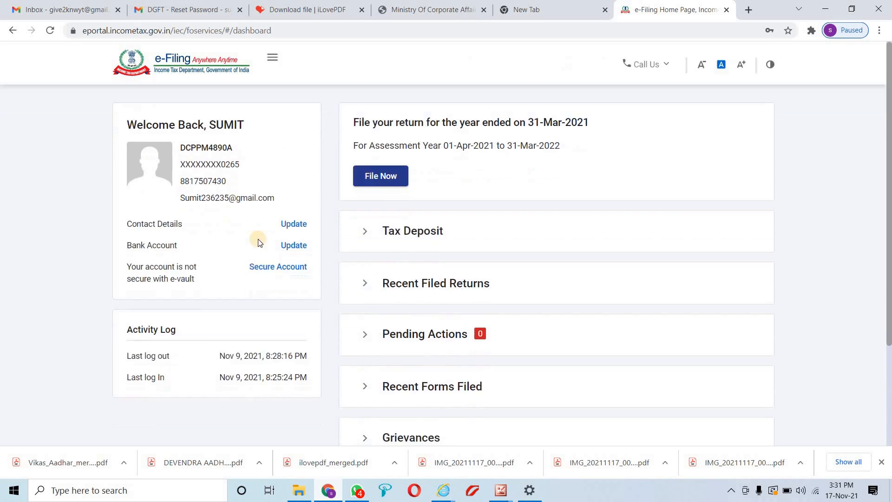
pyautogui.scroll(2, 316, 263)
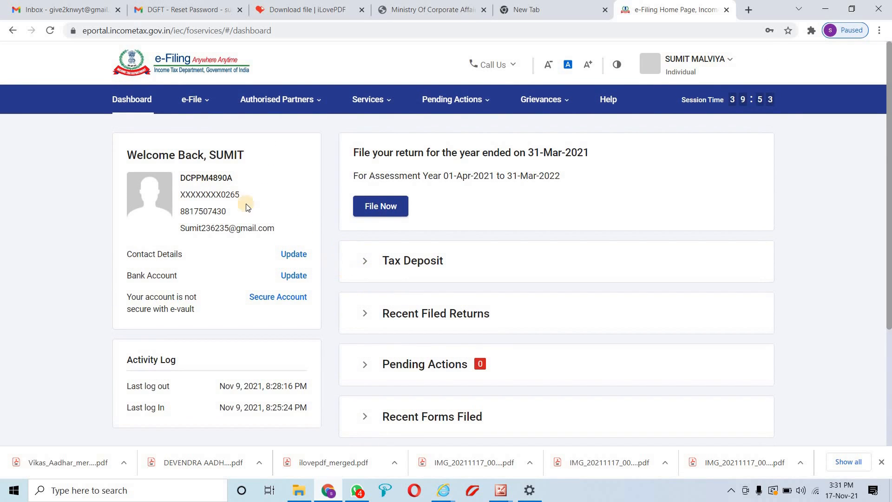
pyautogui.click(194, 108)
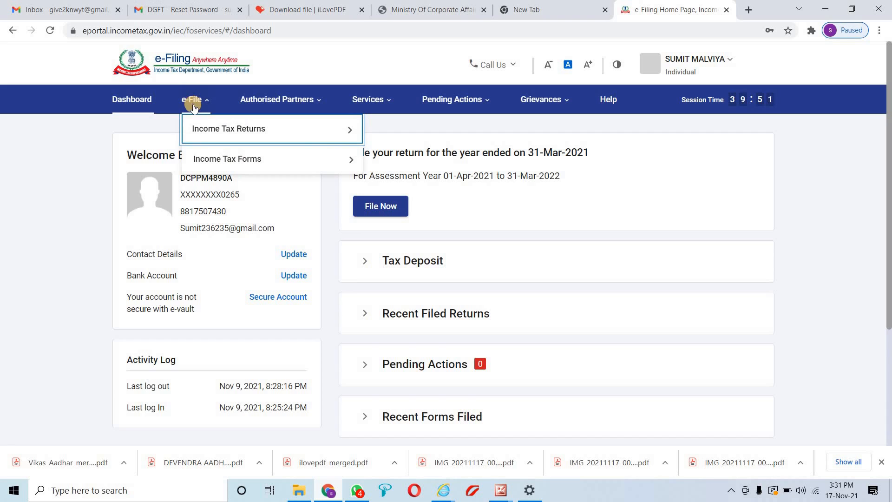
pyautogui.moveTo(217, 124)
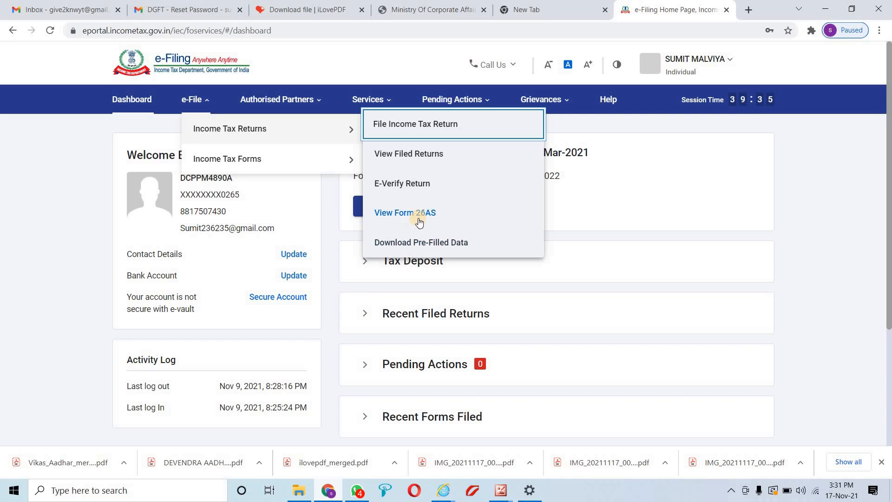
pyautogui.rightClick(419, 217)
pyautogui.click(409, 213)
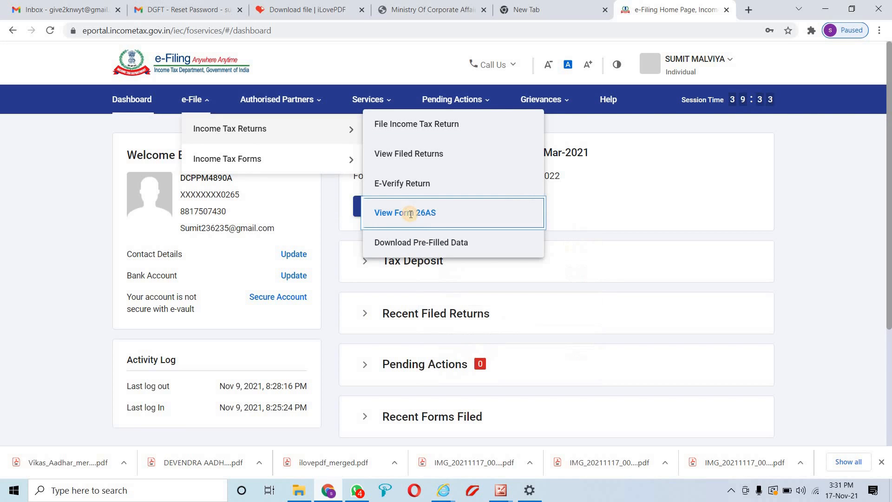
pyautogui.click(560, 350)
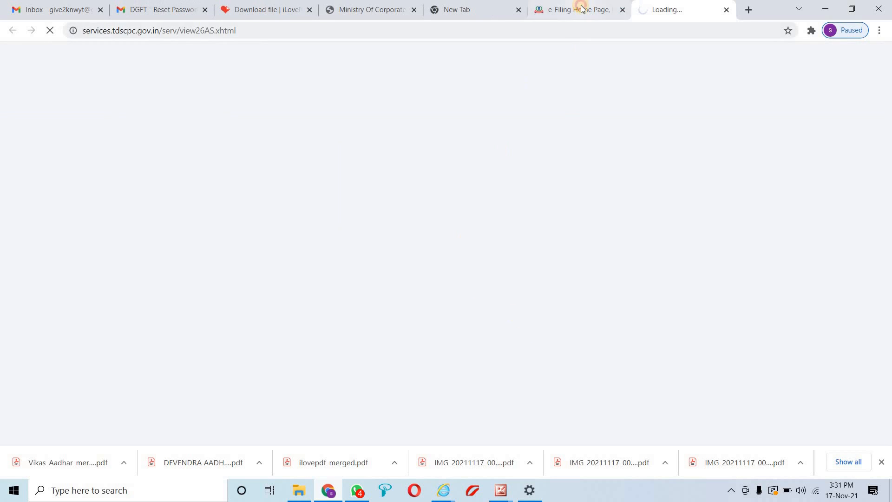
# Agree to the Form 16/16A usage notice, proceed, and open View Tax Credit (Form 26AS)
pyautogui.click(581, 10)
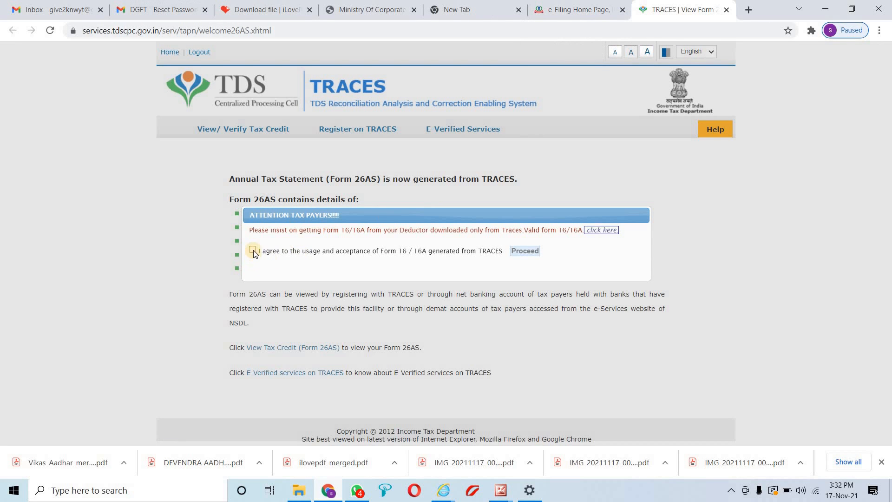
pyautogui.click(253, 250)
pyautogui.click(521, 254)
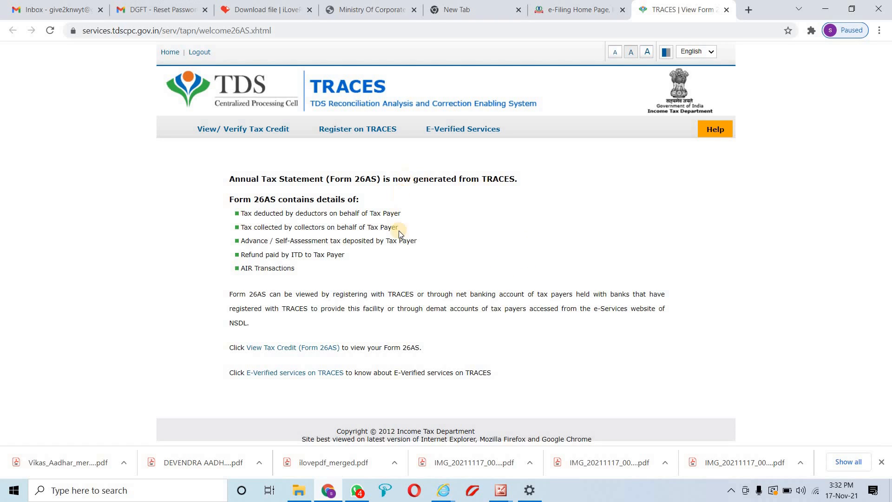
pyautogui.click(272, 349)
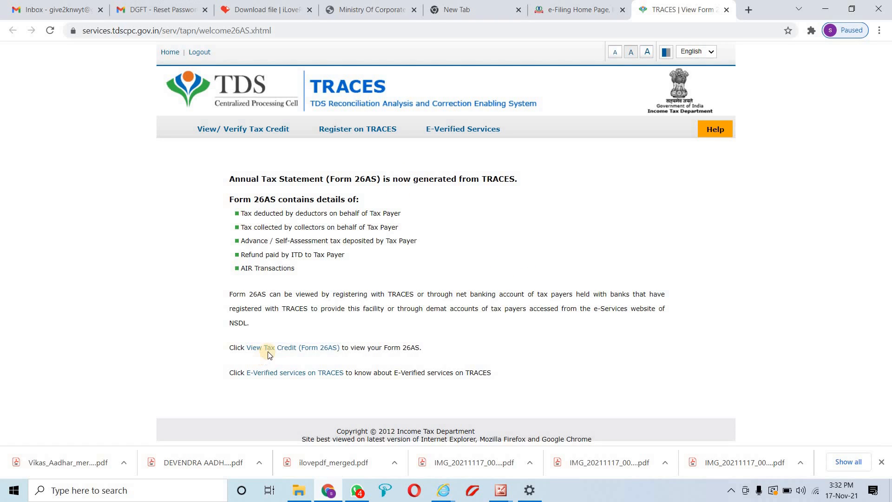
# Generate Form 26AS for assessment year 2021-22 in HTML format
pyautogui.click(291, 349)
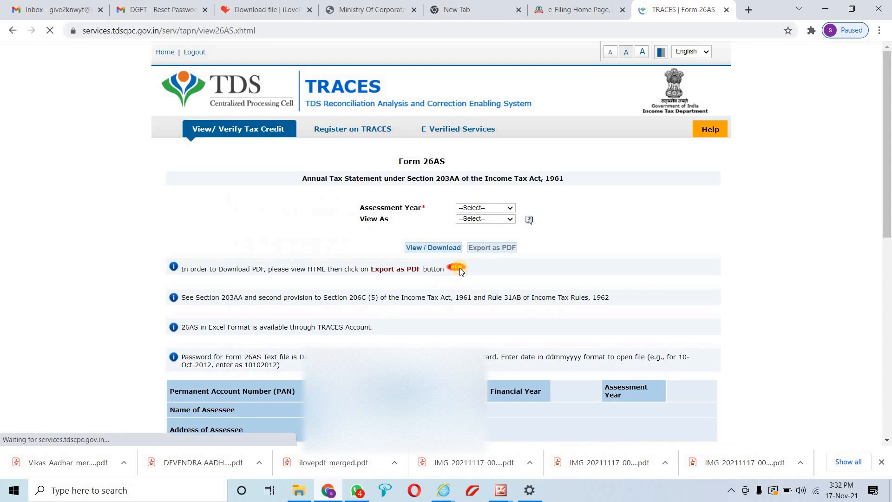
pyautogui.click(481, 208)
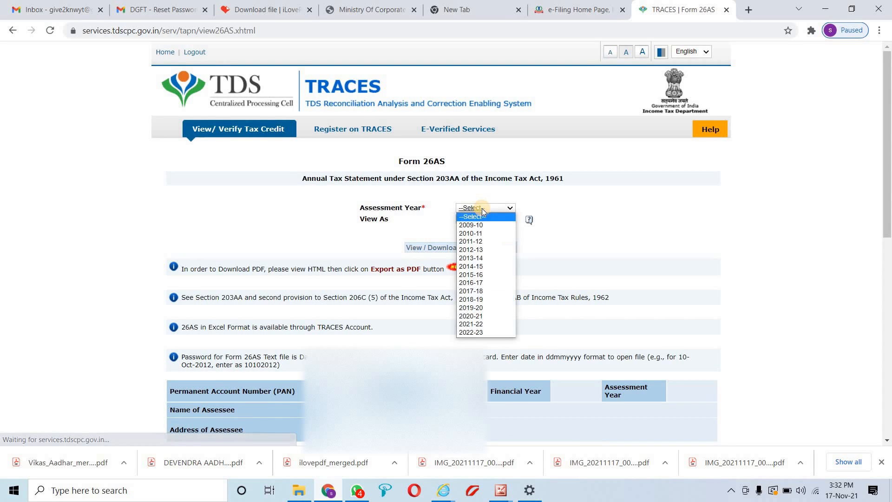
pyautogui.click(480, 324)
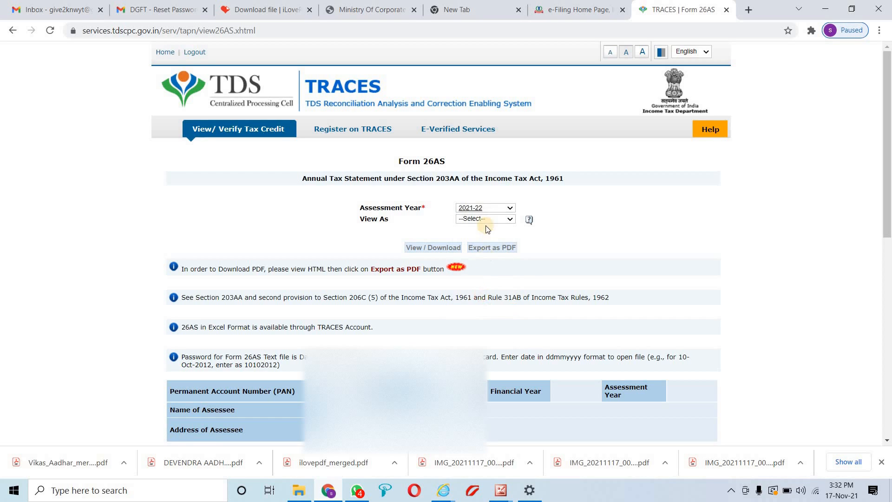
pyautogui.click(481, 219)
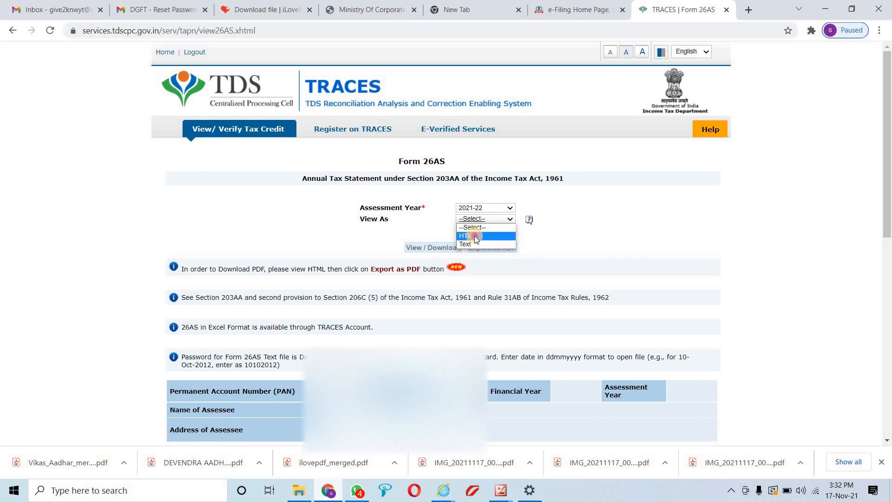
pyautogui.click(475, 235)
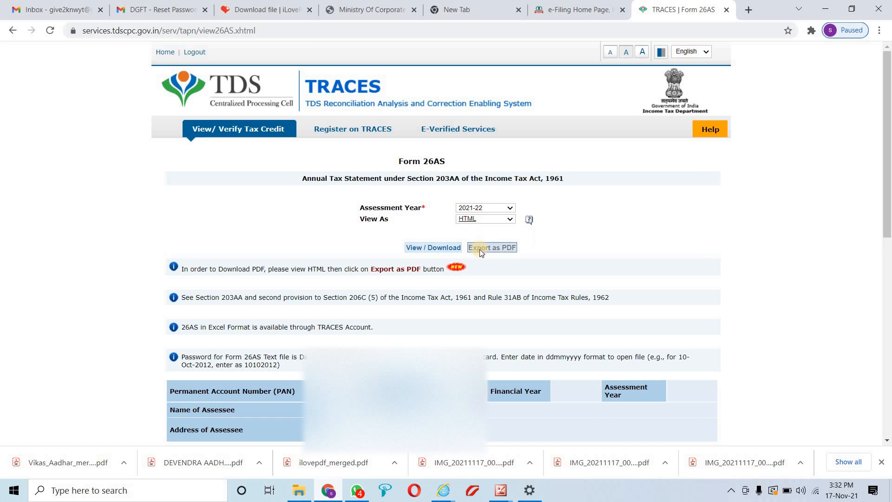
pyautogui.click(436, 248)
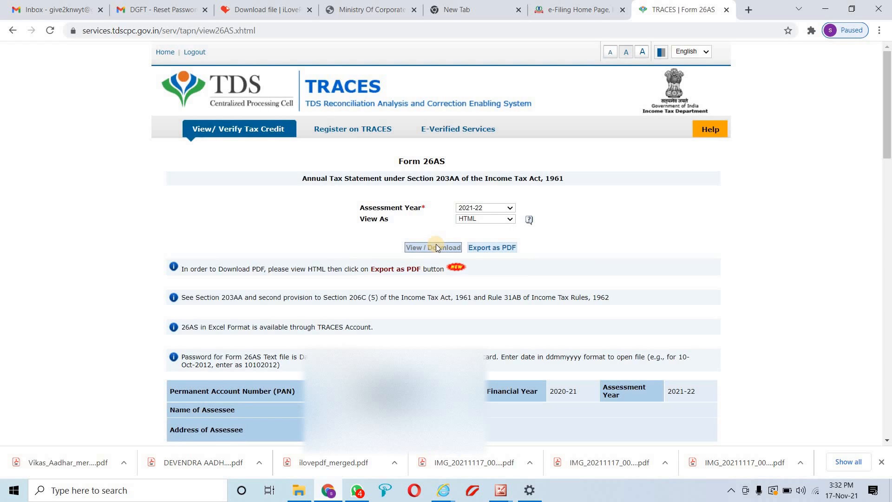
# Review the parts of the Form 26AS statement, then return to the e-Filing dashboard tab
pyautogui.scroll(-7, 440, 256)
pyautogui.scroll(-8, 469, 271)
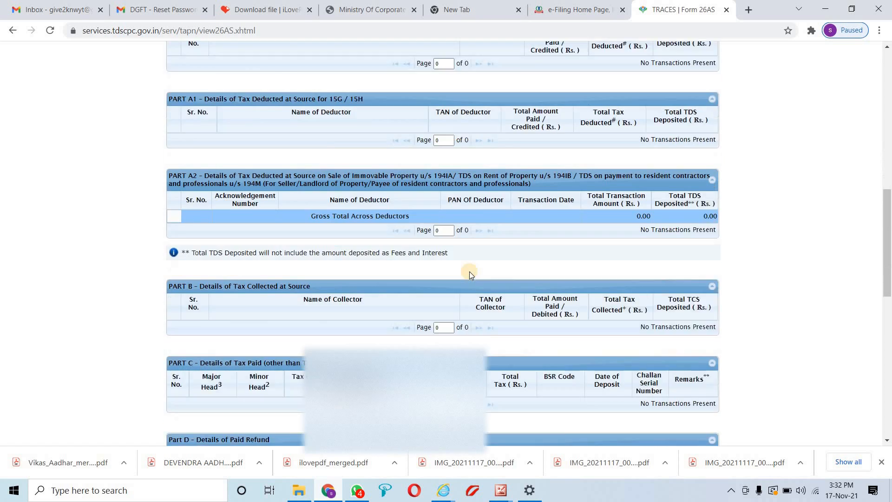
pyautogui.scroll(-2, 464, 270)
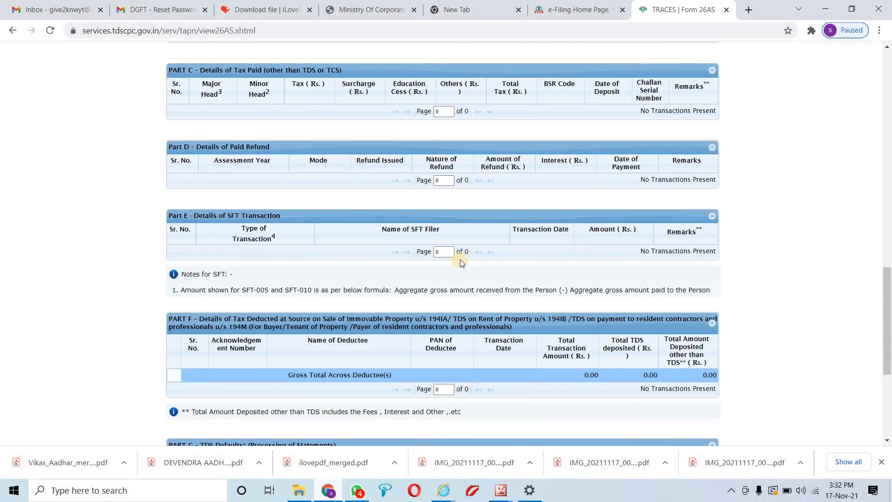
pyautogui.scroll(7, 462, 265)
pyautogui.scroll(-10, 462, 266)
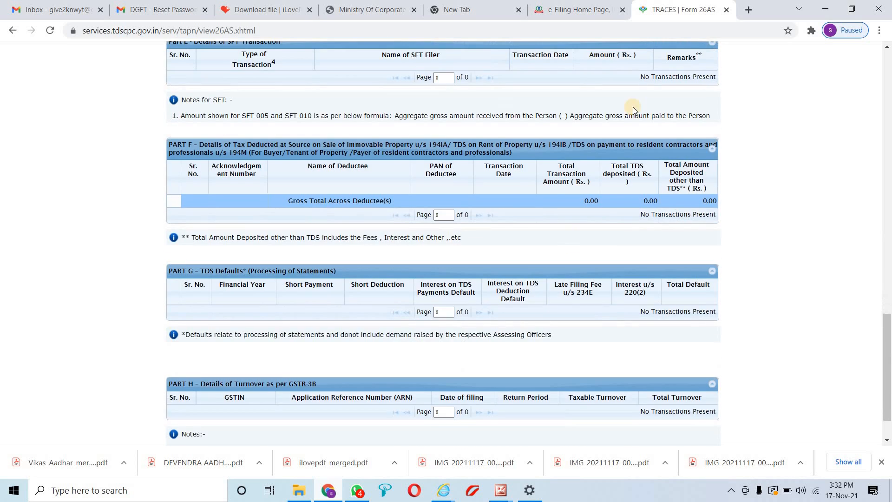
pyautogui.click(578, 9)
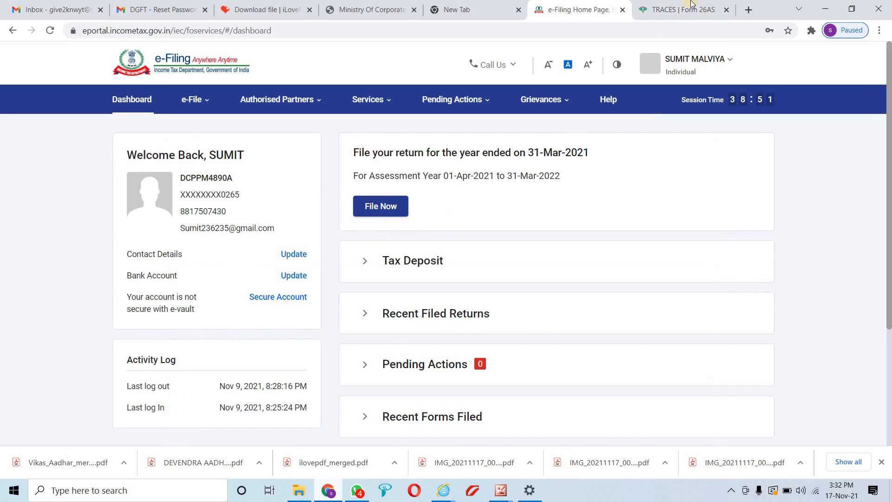
# Close the TRACES tab and start filing an income tax return from the dashboard
pyautogui.click(726, 10)
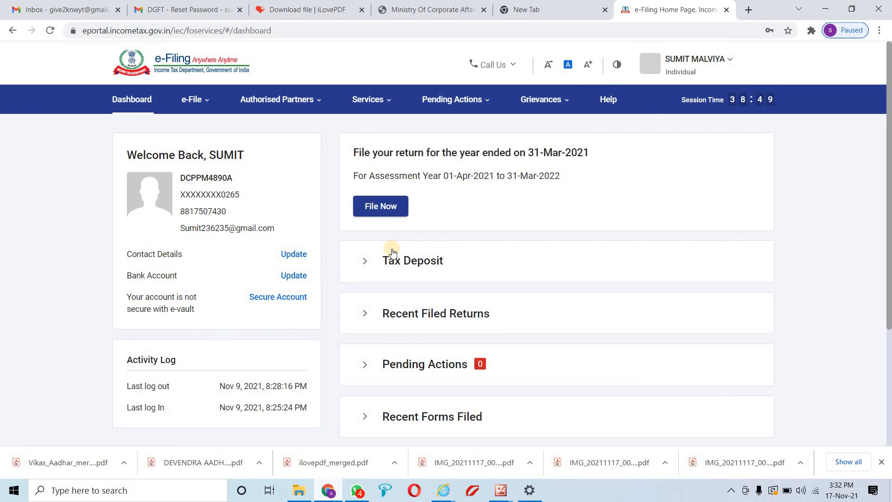
pyautogui.scroll(-2, 393, 250)
pyautogui.scroll(2, 394, 251)
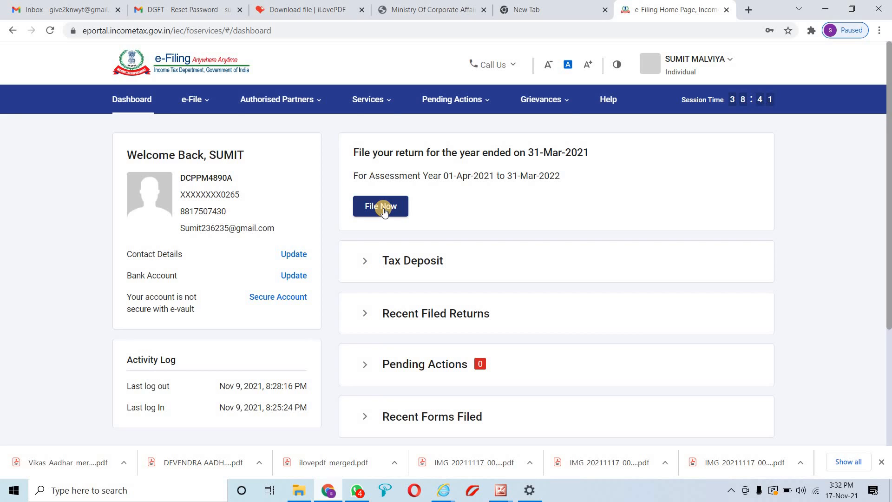
pyautogui.moveTo(357, 176); pyautogui.dragTo(562, 176)
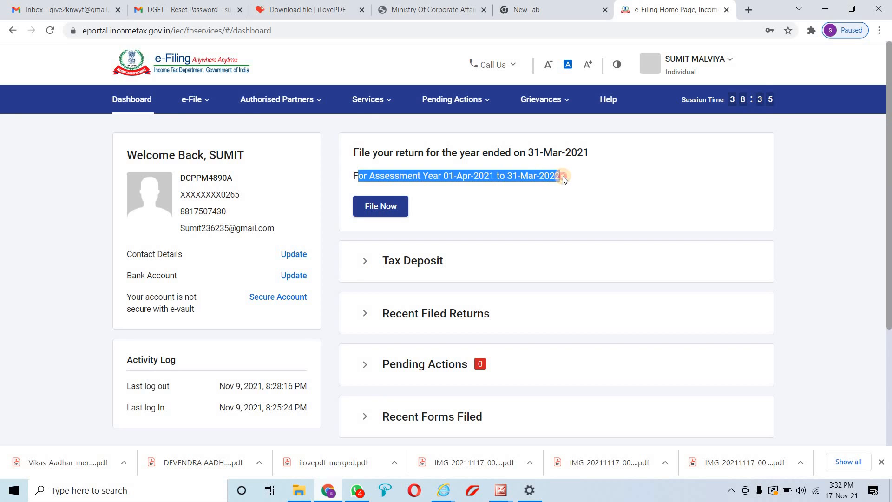
pyautogui.click(394, 204)
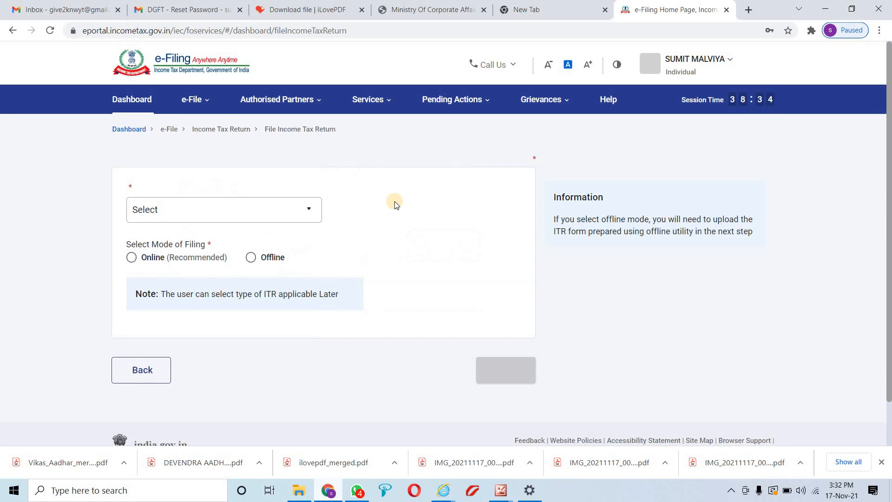
# Select assessment year 2021-22 with Online filing mode and continue
pyautogui.click(241, 241)
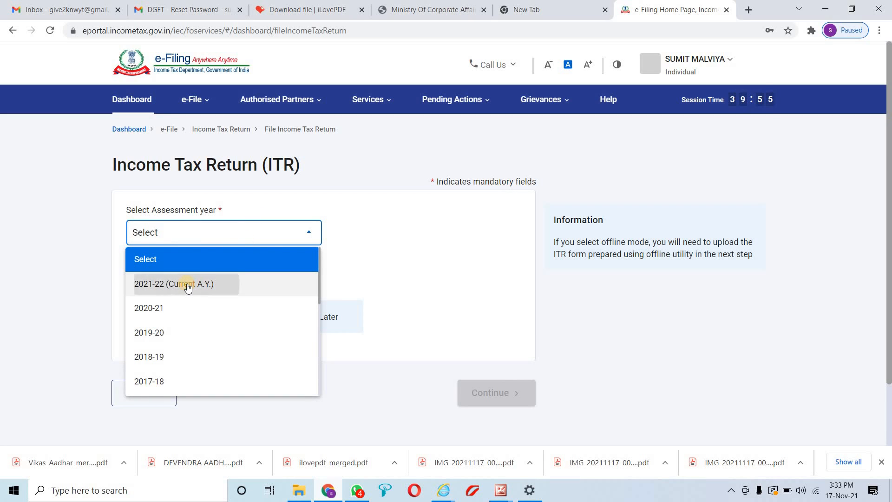
pyautogui.click(187, 286)
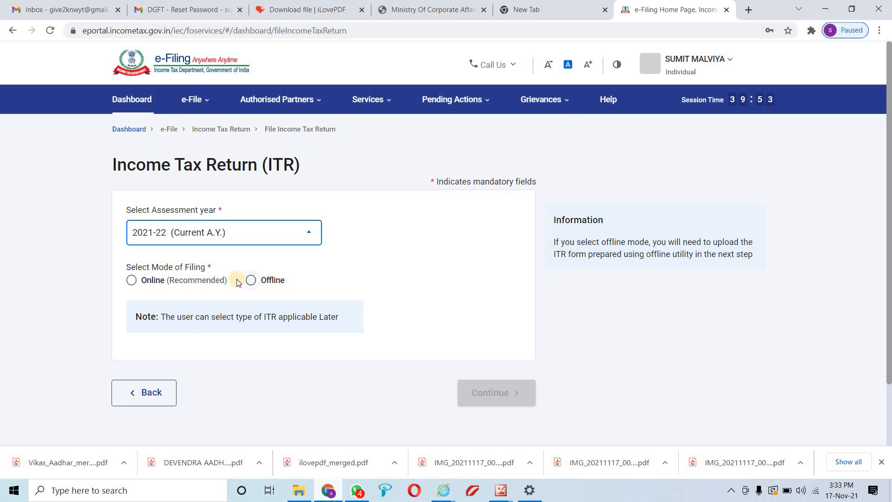
pyautogui.click(130, 280)
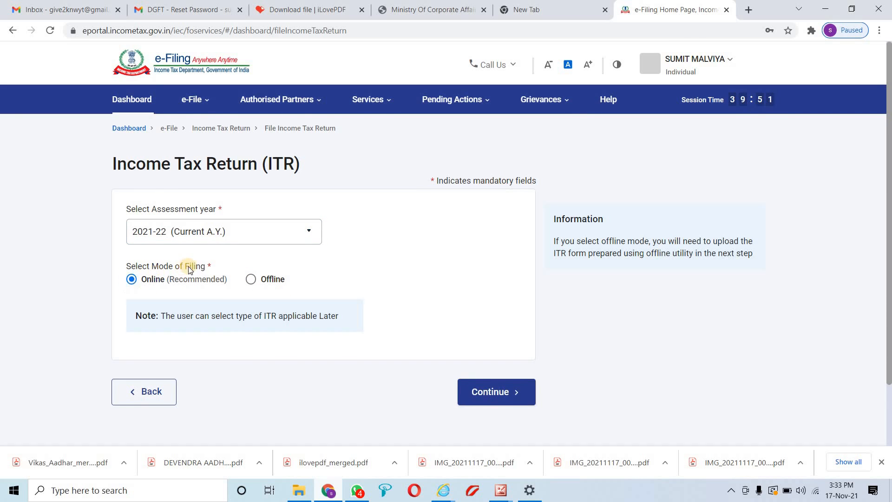
pyautogui.scroll(-1, 279, 270)
pyautogui.scroll(-1, 418, 297)
pyautogui.click(476, 319)
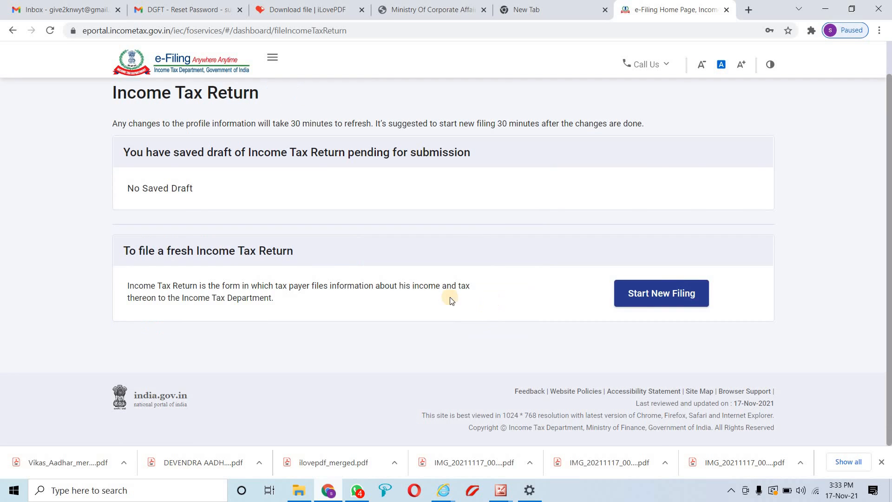
# Start a new filing and confirm Individual as the filing status
pyautogui.click(657, 294)
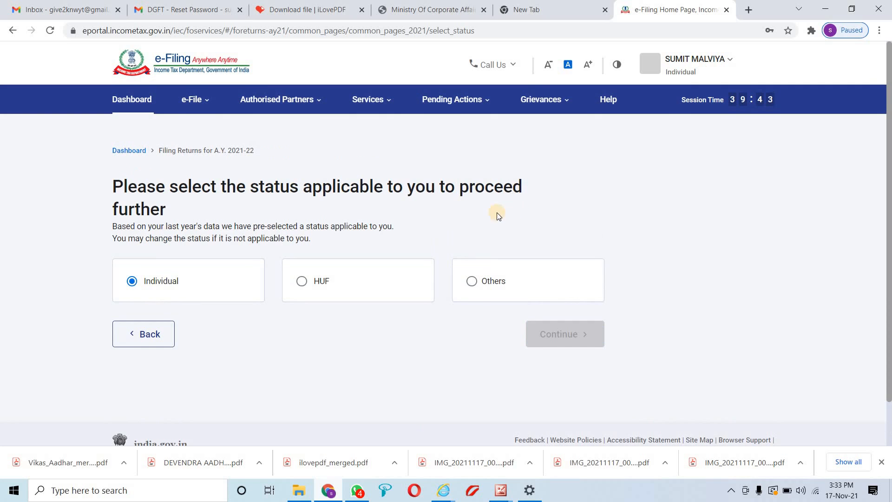
pyautogui.moveTo(138, 178); pyautogui.dragTo(252, 205)
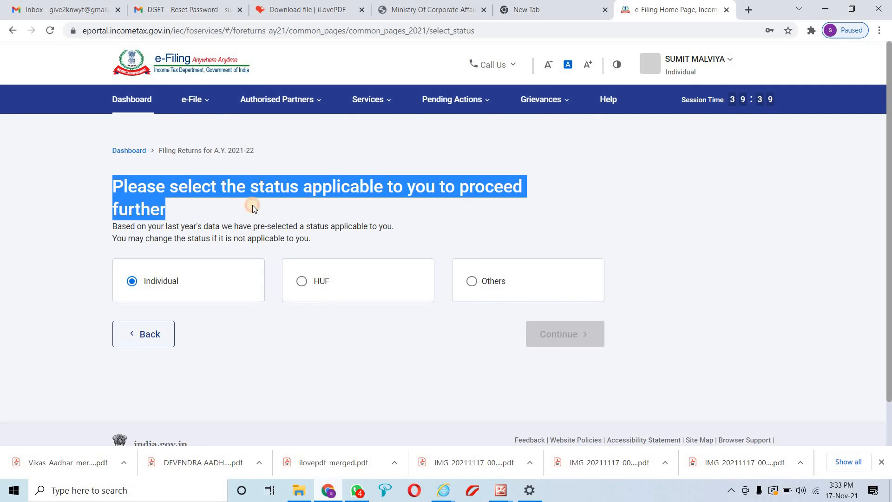
pyautogui.scroll(-1, 252, 207)
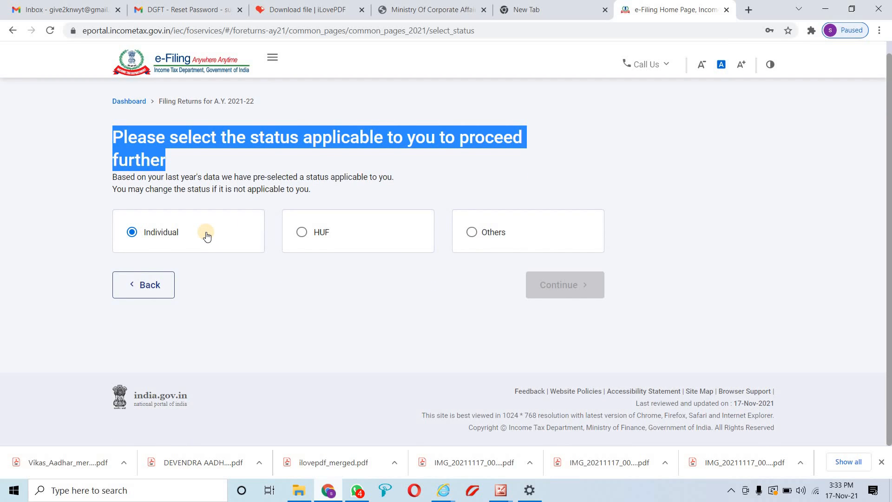
pyautogui.click(301, 232)
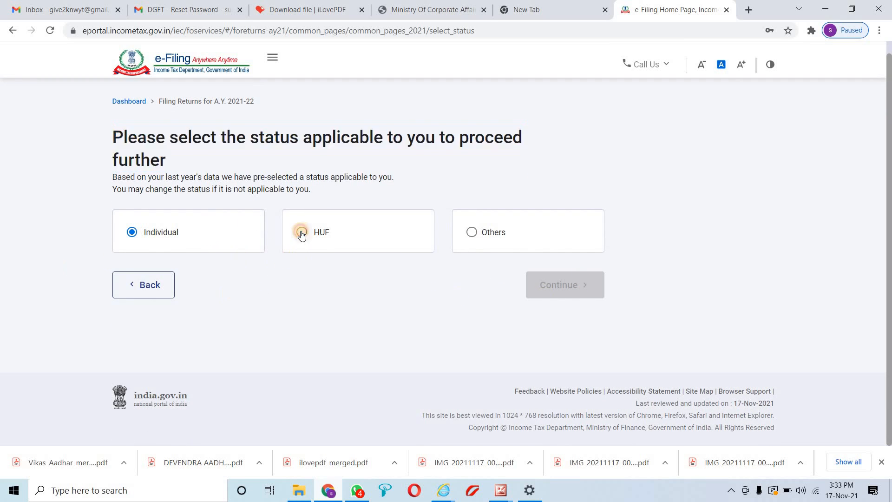
pyautogui.click(127, 239)
pyautogui.click(543, 286)
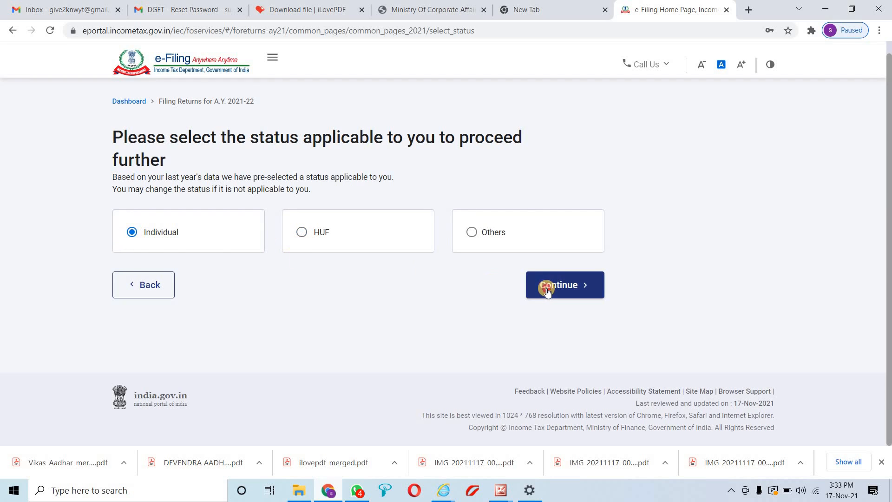
pyautogui.scroll(-1, 534, 283)
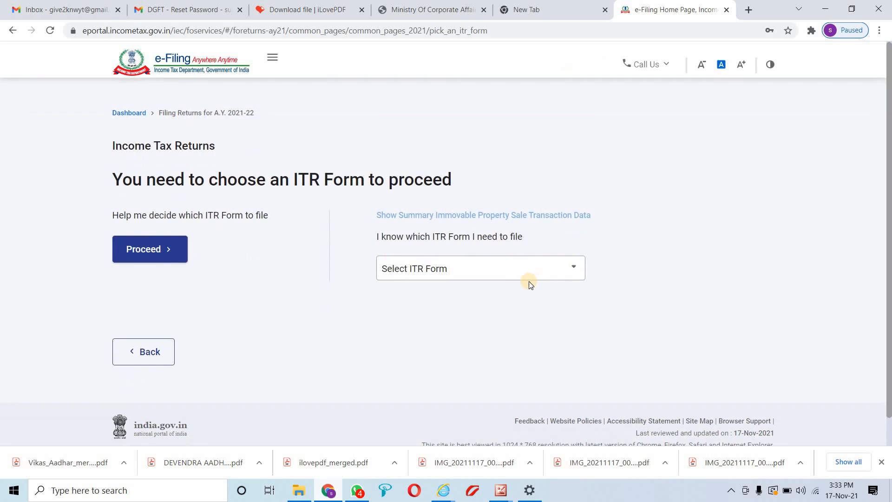
# Select ITR-1 from the ITR form list and proceed with it
pyautogui.click(461, 278)
pyautogui.scroll(-1, 465, 303)
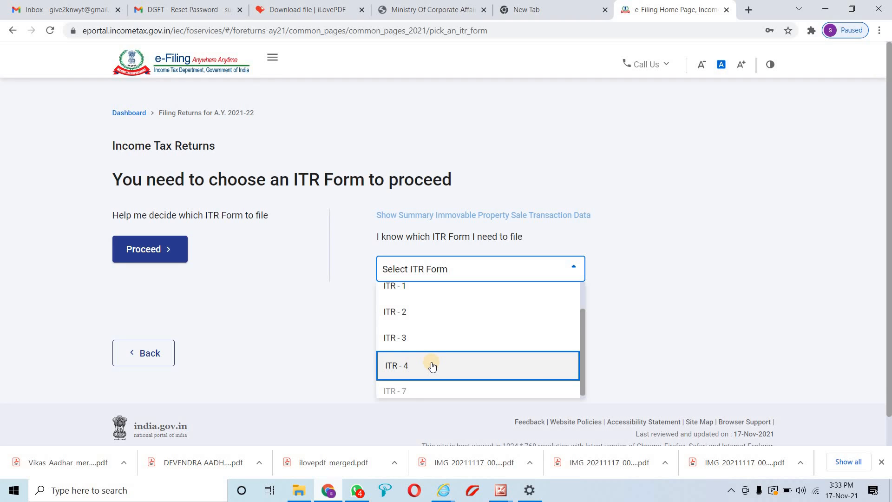
pyautogui.scroll(1, 432, 366)
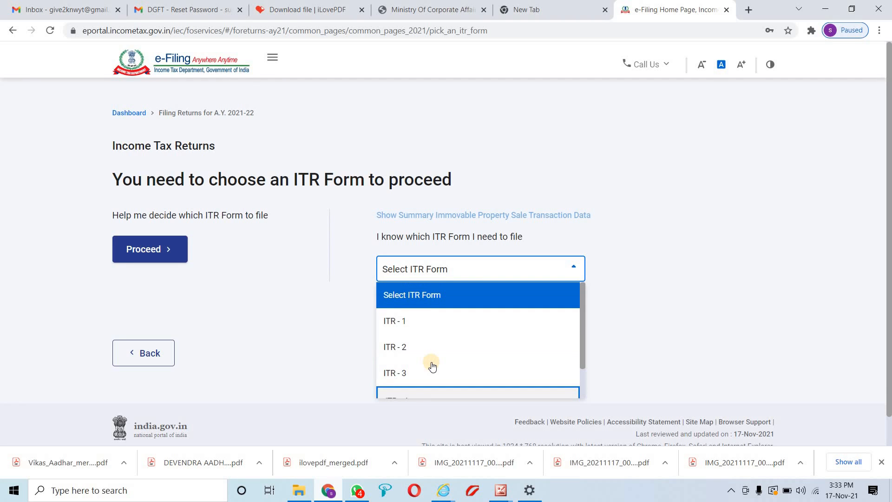
pyautogui.click(425, 327)
pyautogui.scroll(-2, 394, 325)
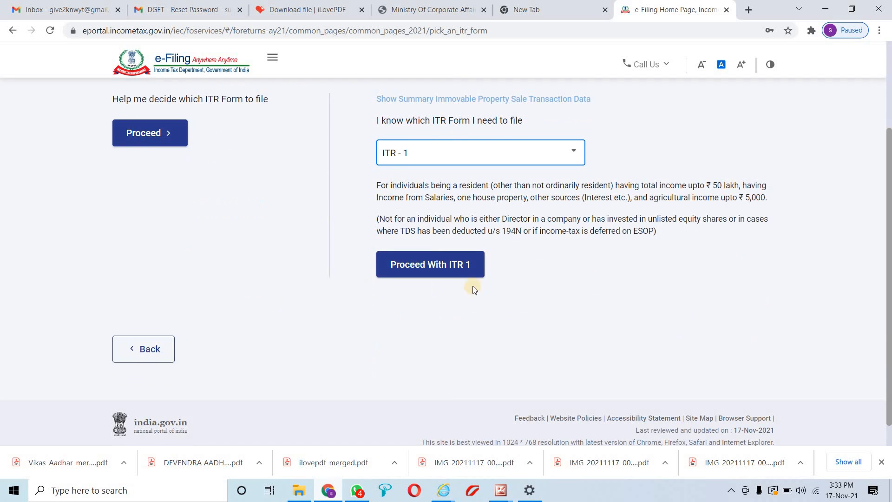
pyautogui.click(437, 269)
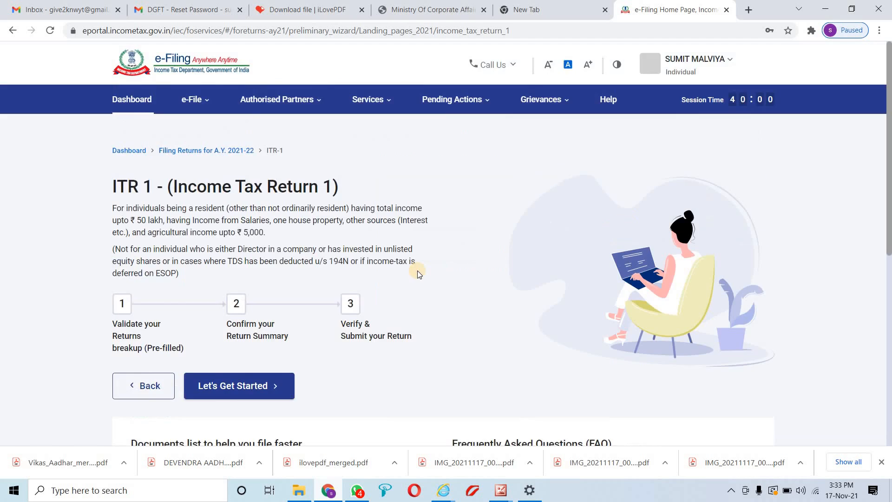
# Begin the ITR-1 return with Let's Get Started
pyautogui.scroll(-4, 417, 270)
pyautogui.scroll(4, 343, 280)
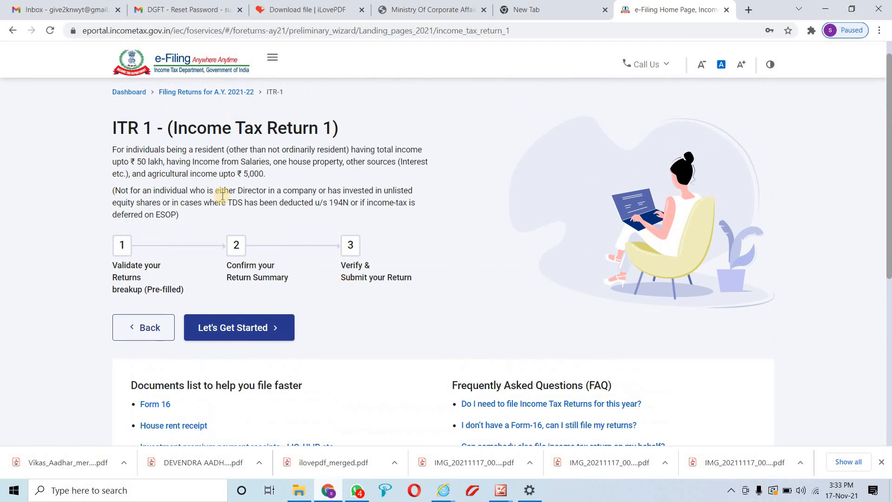
pyautogui.scroll(-4, 294, 241)
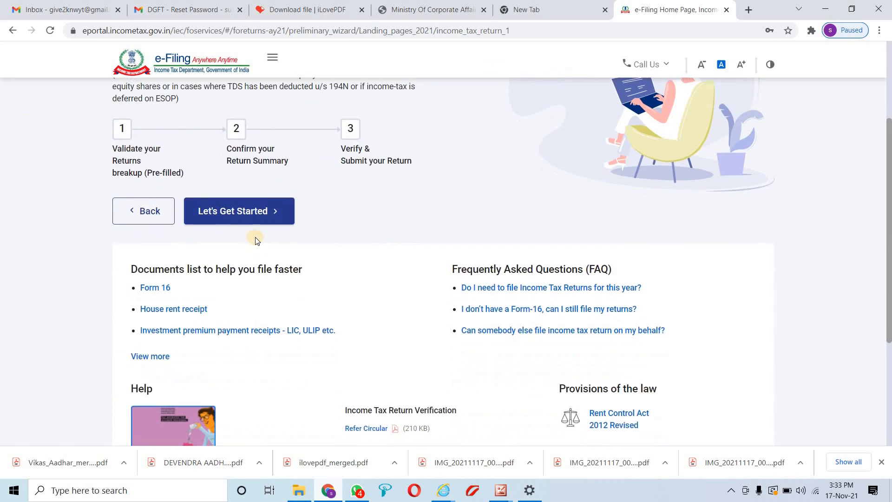
pyautogui.click(240, 216)
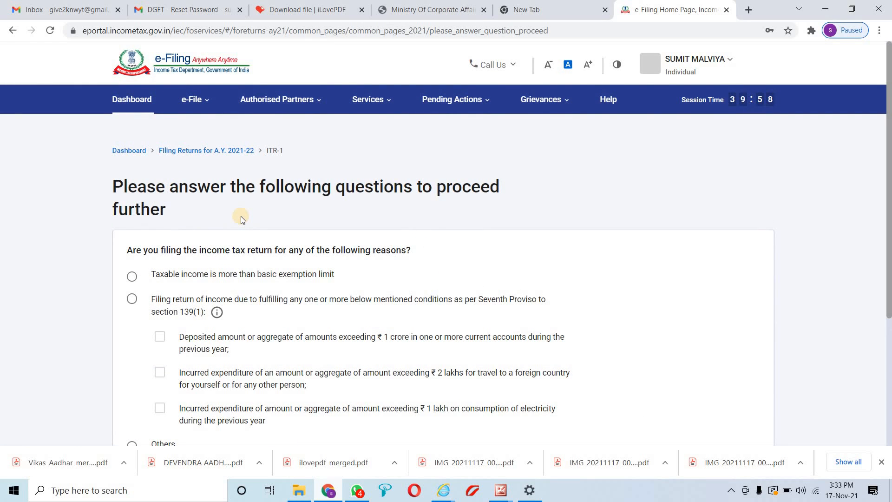
# Review the filing-reason question's Seventh Proviso conditions, including the ₹1 crore deposit and foreign travel
pyautogui.scroll(-1, 193, 213)
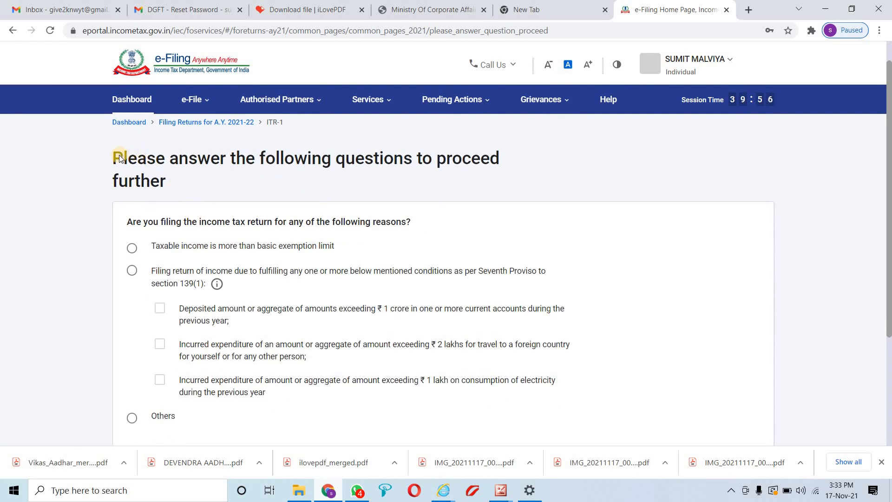
pyautogui.moveTo(123, 158); pyautogui.dragTo(207, 182)
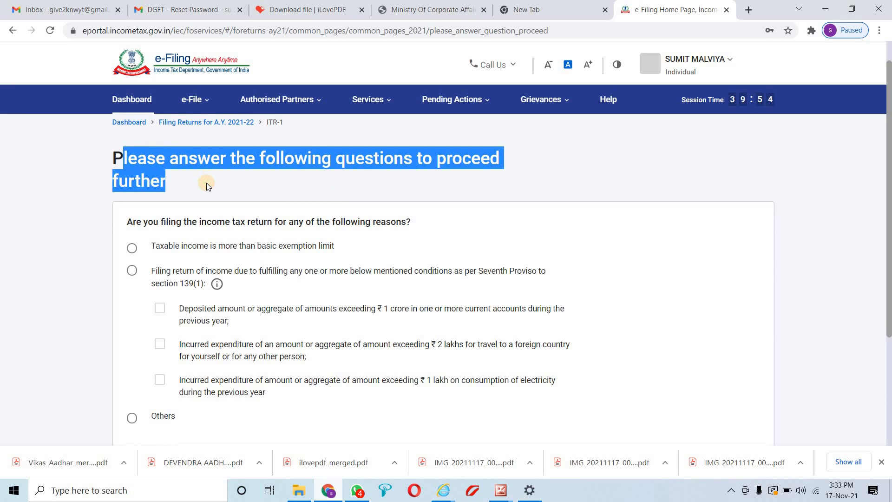
pyautogui.scroll(-2, 180, 195)
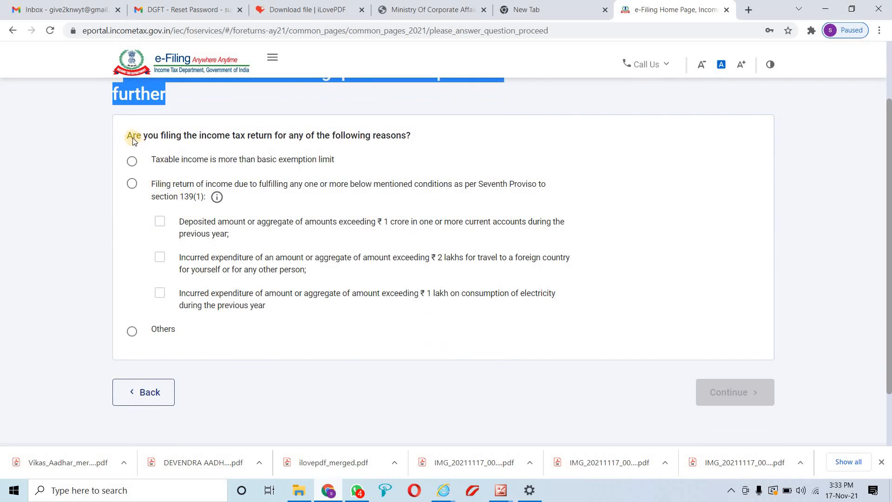
pyautogui.moveTo(133, 136); pyautogui.dragTo(307, 144)
pyautogui.moveTo(375, 135); pyautogui.dragTo(400, 136)
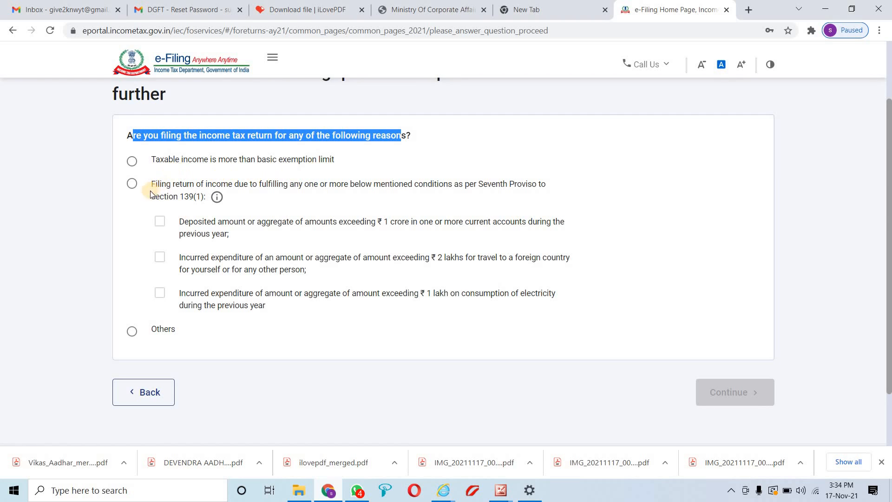
pyautogui.moveTo(149, 186); pyautogui.dragTo(207, 192)
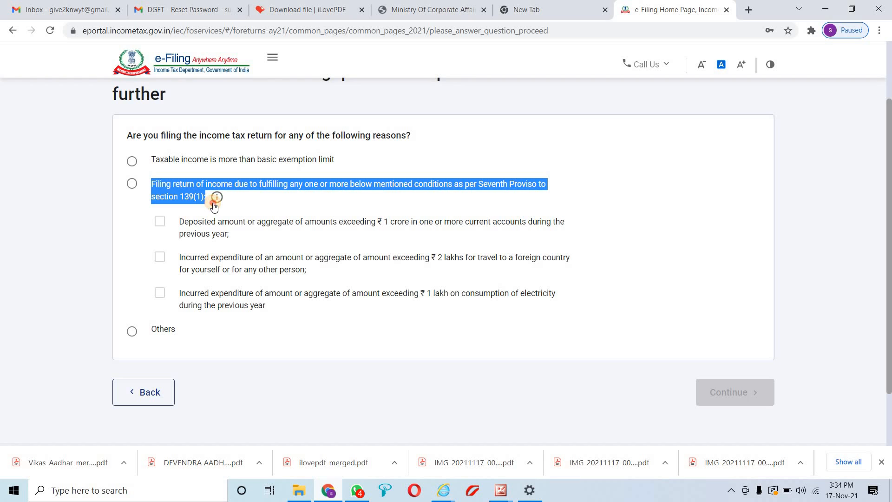
pyautogui.moveTo(213, 204); pyautogui.dragTo(208, 197)
pyautogui.moveTo(185, 226); pyautogui.dragTo(518, 223)
pyautogui.moveTo(195, 262); pyautogui.dragTo(520, 264)
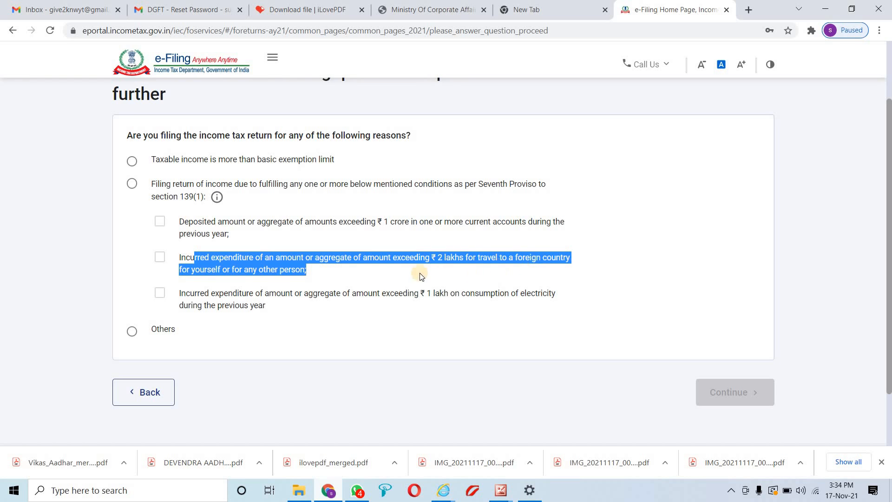
# After checking the electricity condition, choose Others as the filing reason and continue
pyautogui.scroll(-2, 297, 267)
pyautogui.moveTo(186, 242); pyautogui.dragTo(406, 246)
pyautogui.click(132, 274)
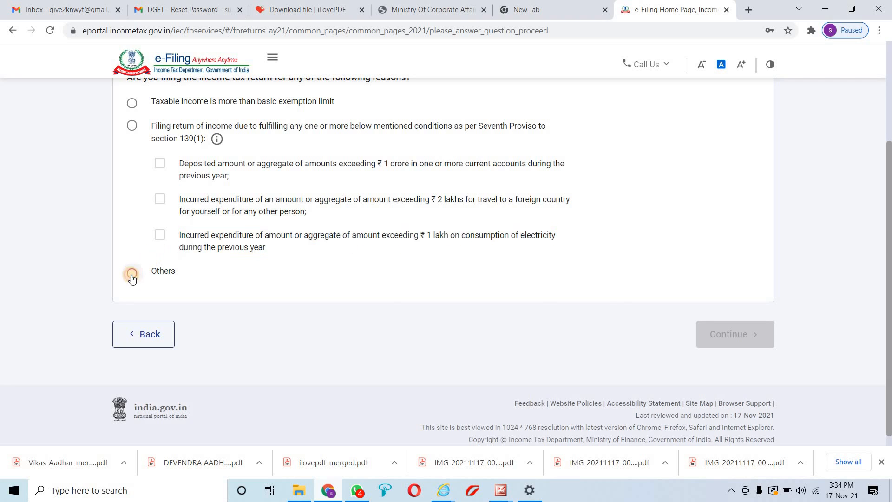
pyautogui.click(734, 335)
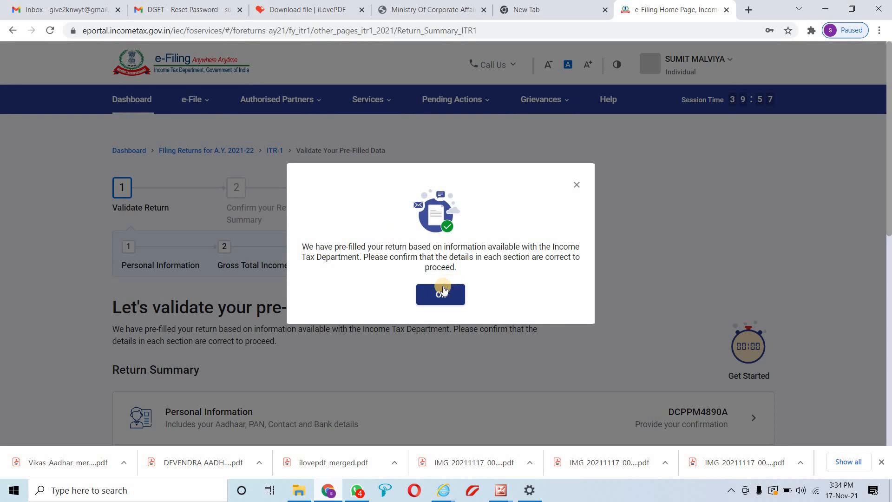
# Acknowledge and dismiss the pre-filled return notice, then view the Return Summary
pyautogui.click(441, 292)
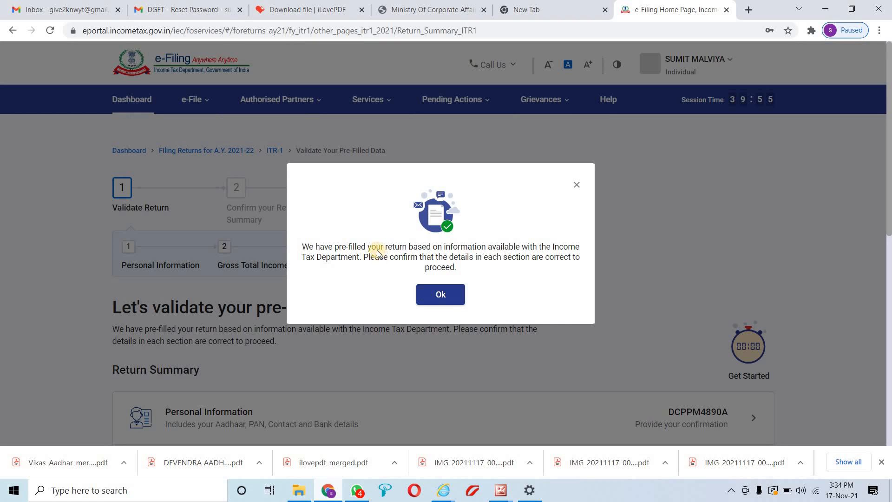
pyautogui.moveTo(375, 248); pyautogui.dragTo(562, 270)
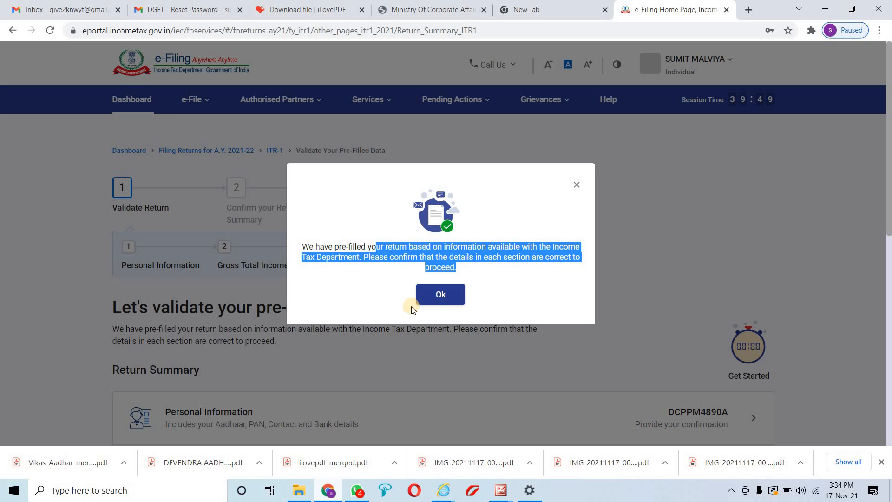
pyautogui.click(440, 295)
pyautogui.scroll(-3, 433, 285)
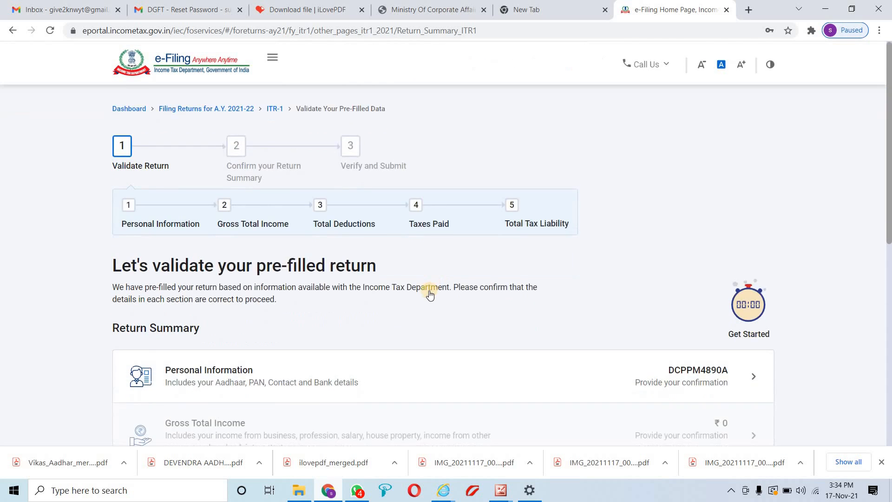
pyautogui.scroll(3, 393, 303)
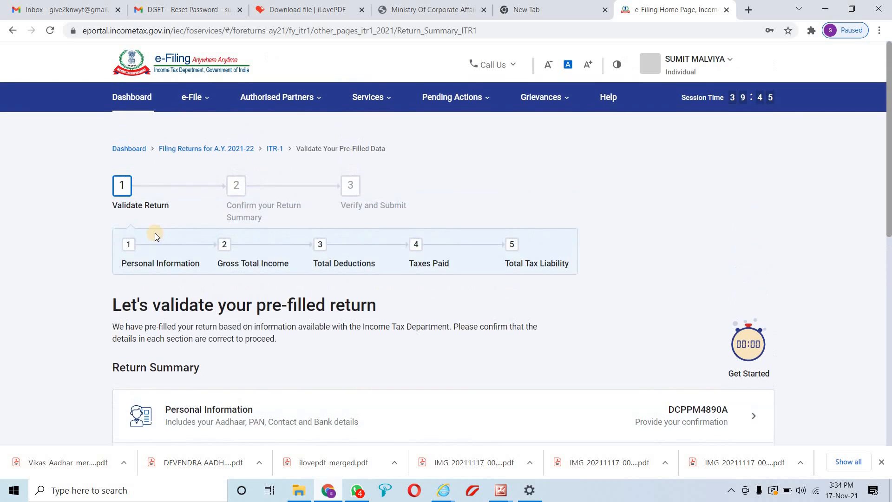
pyautogui.scroll(-3, 293, 293)
pyautogui.scroll(-1, 386, 292)
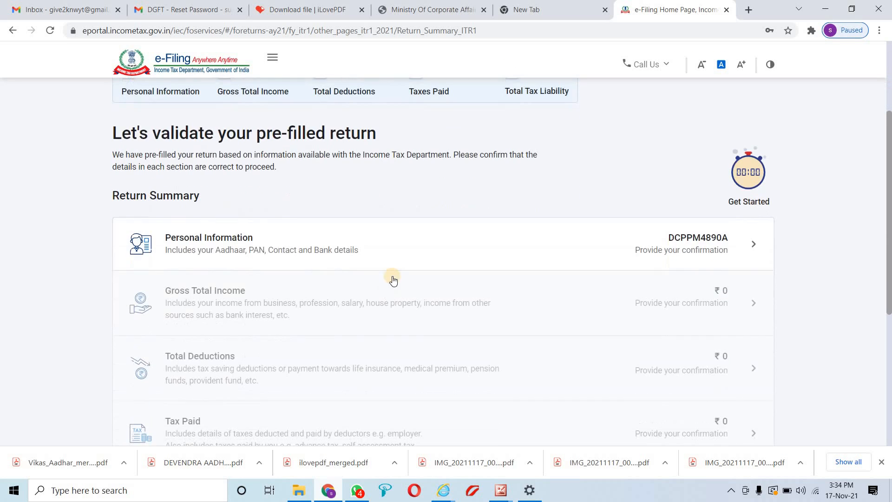
# Open the Personal Information section and look through the Profile and Contact details
pyautogui.click(748, 245)
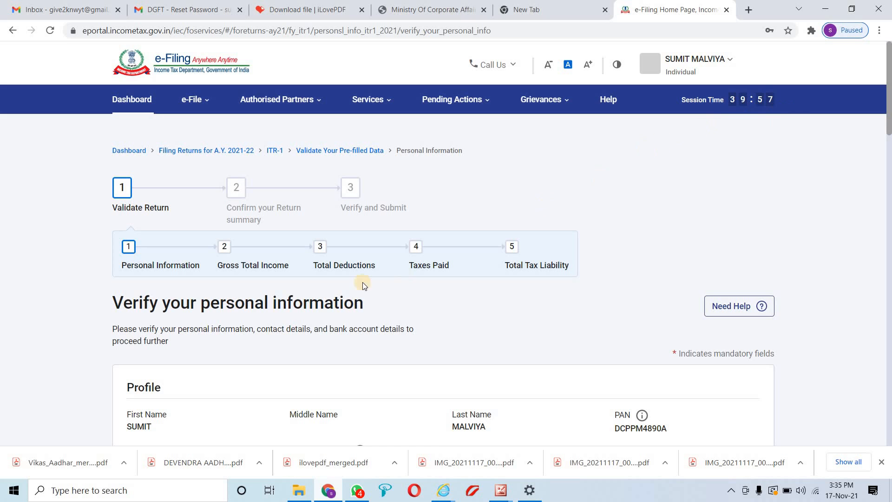
pyautogui.scroll(-6, 346, 270)
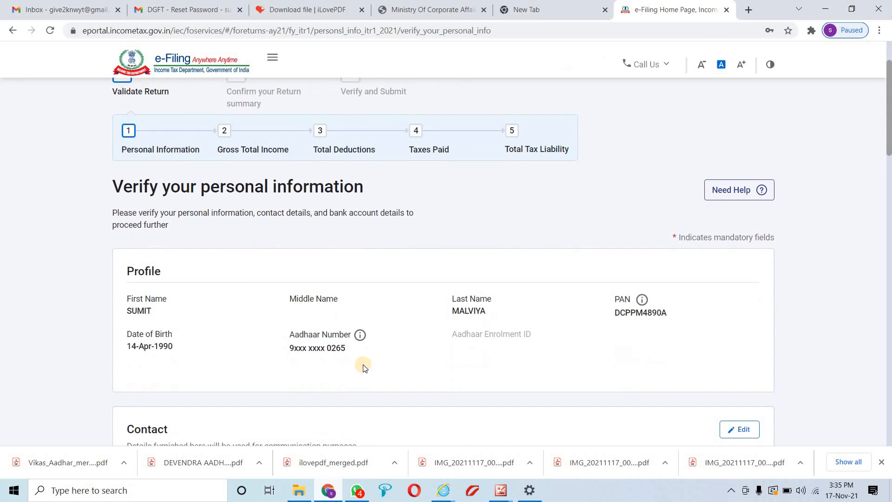
pyautogui.scroll(-6, 353, 344)
pyautogui.scroll(3, 350, 315)
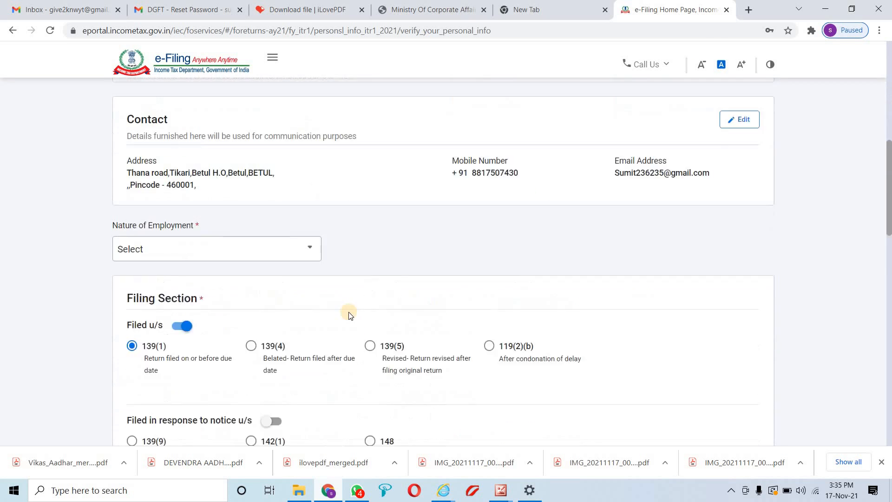
pyautogui.scroll(-1, 279, 260)
pyautogui.scroll(6, 277, 230)
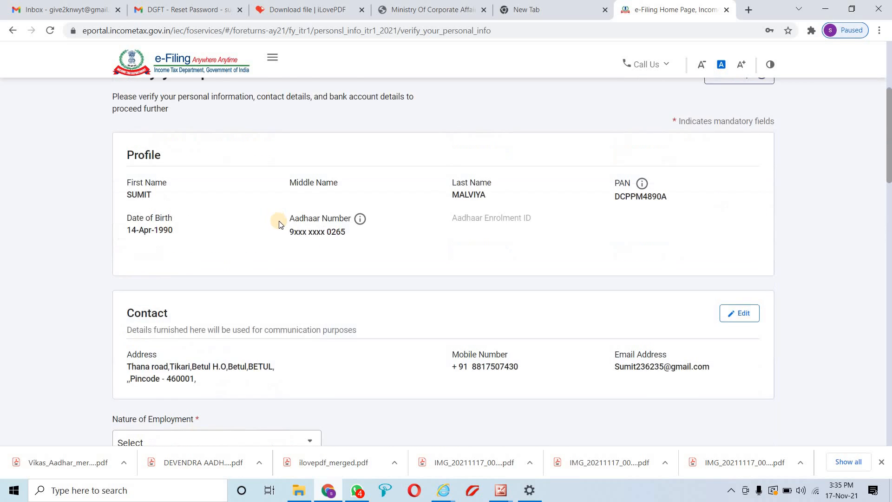
pyautogui.scroll(-4, 285, 236)
# Set the Nature of Employment to Others
pyautogui.scroll(-3, 278, 233)
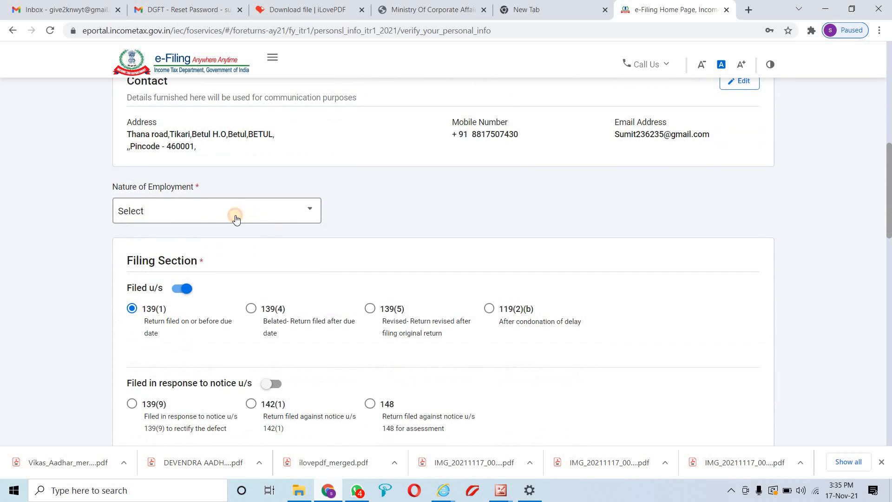
pyautogui.click(237, 217)
pyautogui.scroll(-3, 246, 227)
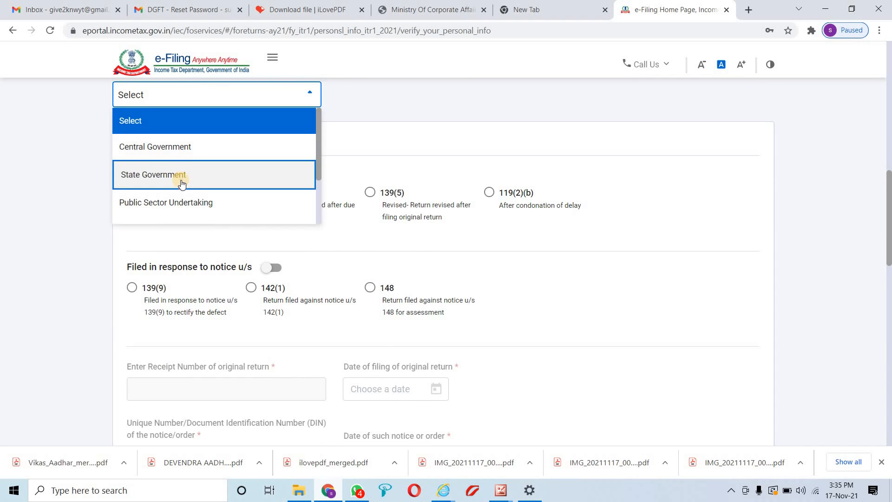
pyautogui.scroll(-2, 183, 190)
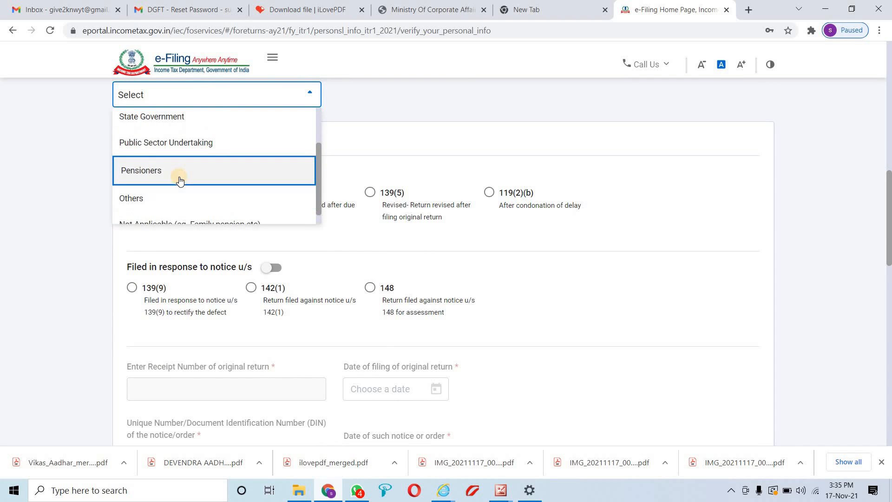
pyautogui.click(178, 185)
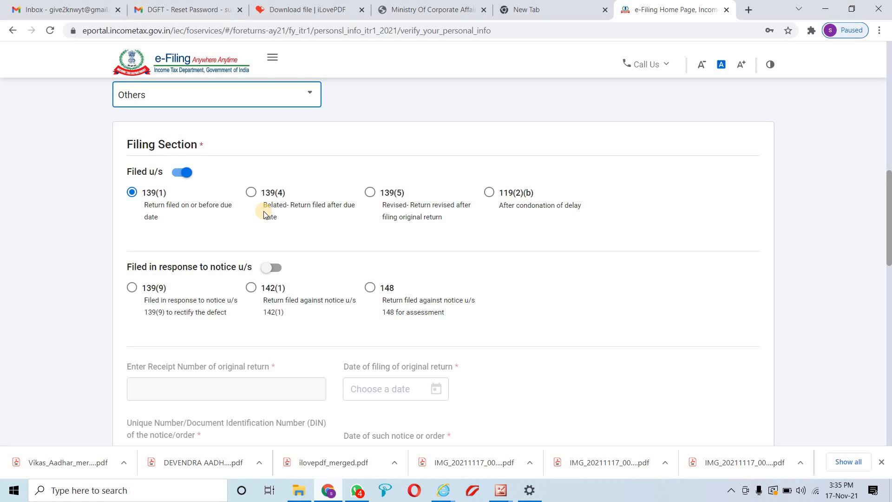
# Review the Filing Section options: 139(1), 139(4), 139(5), 119(2)(b) and notice-based filing
pyautogui.click(151, 213)
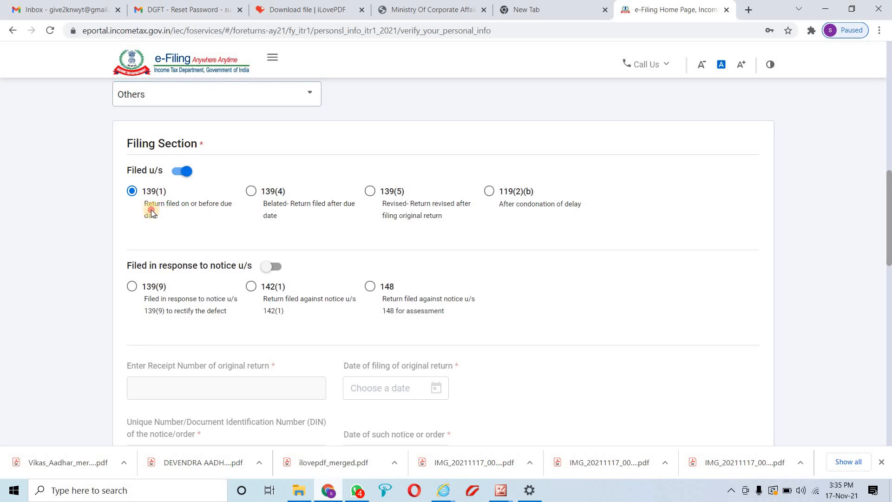
pyautogui.moveTo(152, 212); pyautogui.dragTo(145, 205)
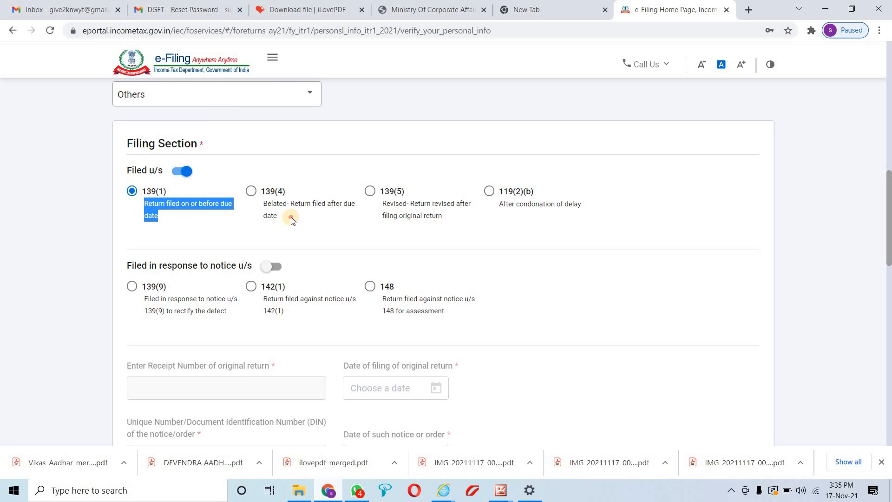
pyautogui.moveTo(290, 216); pyautogui.dragTo(267, 195)
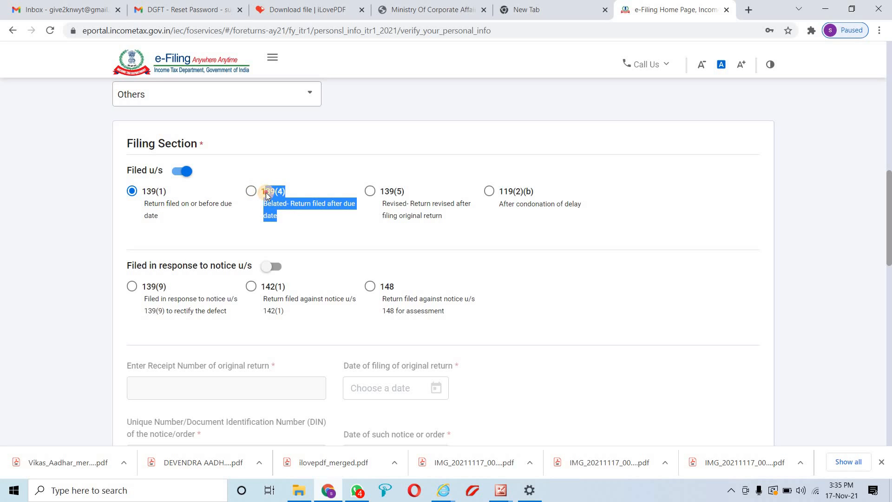
pyautogui.moveTo(443, 220); pyautogui.dragTo(376, 193)
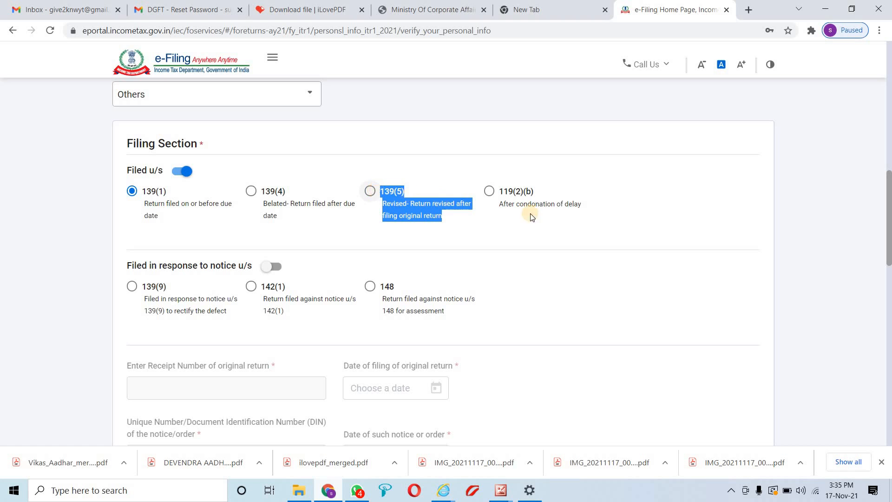
pyautogui.moveTo(582, 205); pyautogui.dragTo(501, 193)
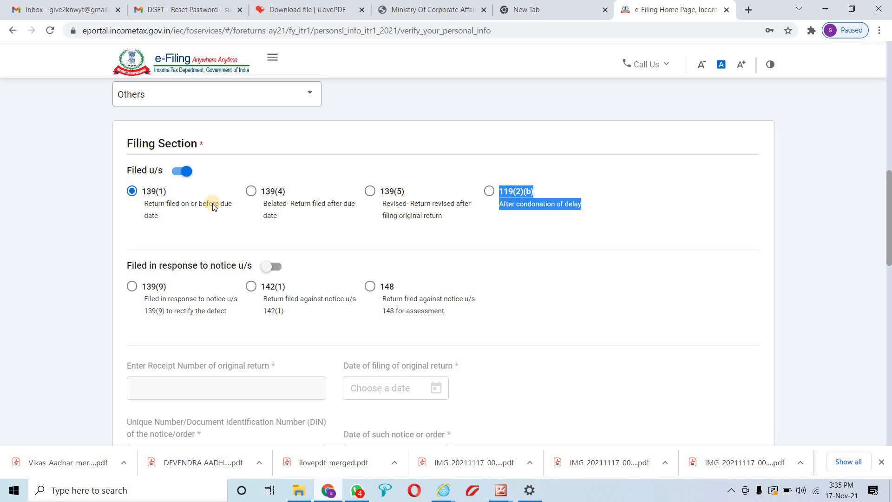
pyautogui.moveTo(168, 210); pyautogui.dragTo(144, 206)
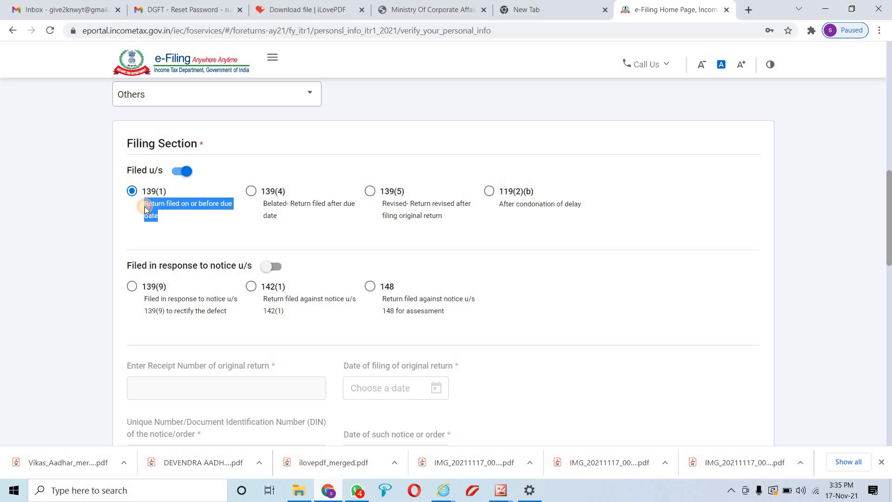
pyautogui.scroll(-3, 171, 212)
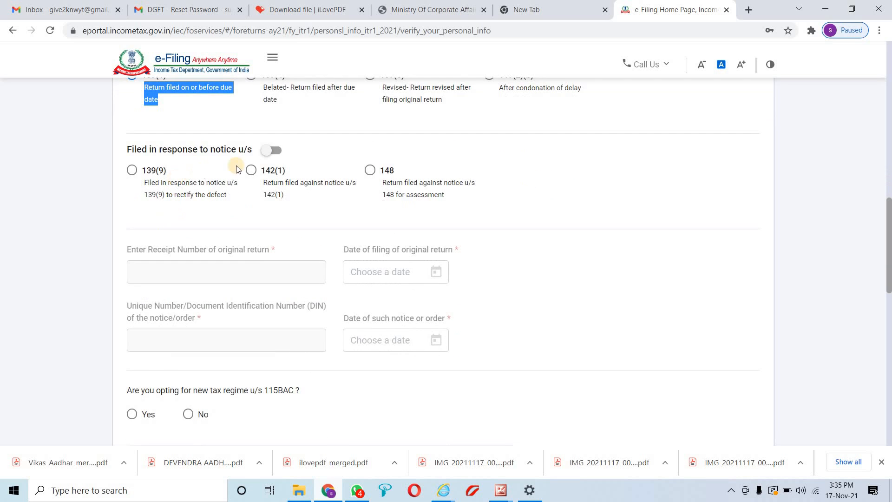
pyautogui.moveTo(144, 185); pyautogui.dragTo(414, 182)
pyautogui.scroll(-4, 427, 204)
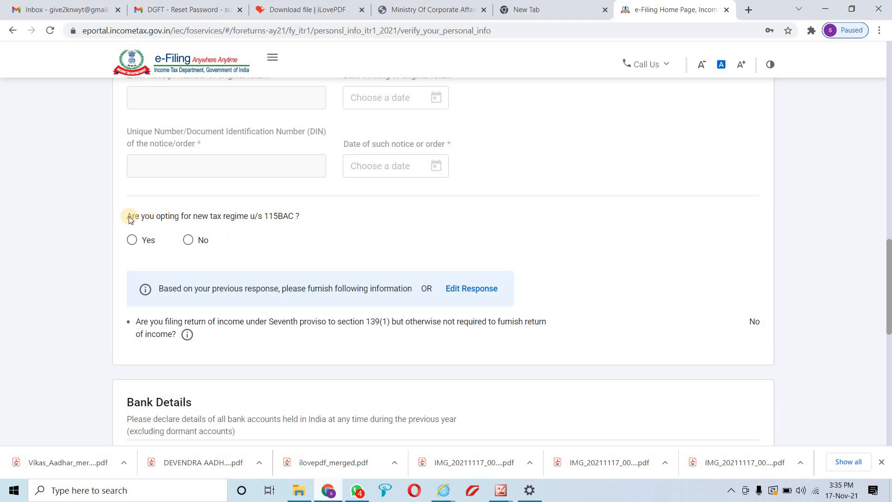
# Copy the 'u/s 115BAC' reference from the new tax regime question and open a new browser tab
pyautogui.moveTo(128, 216); pyautogui.dragTo(298, 215)
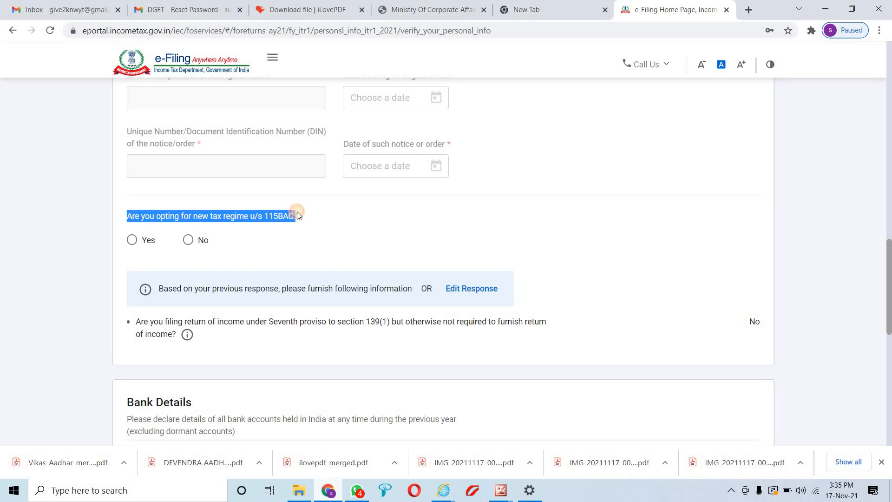
pyautogui.click(254, 217)
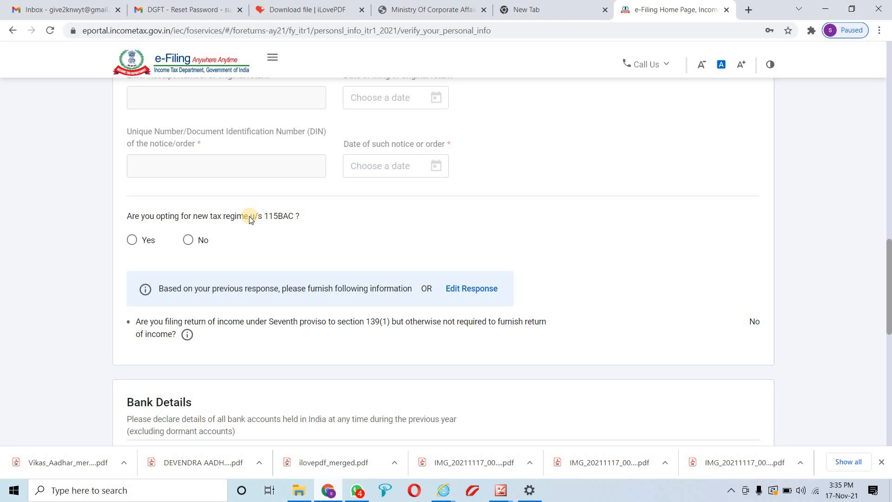
pyautogui.moveTo(289, 218); pyautogui.dragTo(294, 218)
pyautogui.hotkey('ctrl', 'c')
pyautogui.click(744, 9)
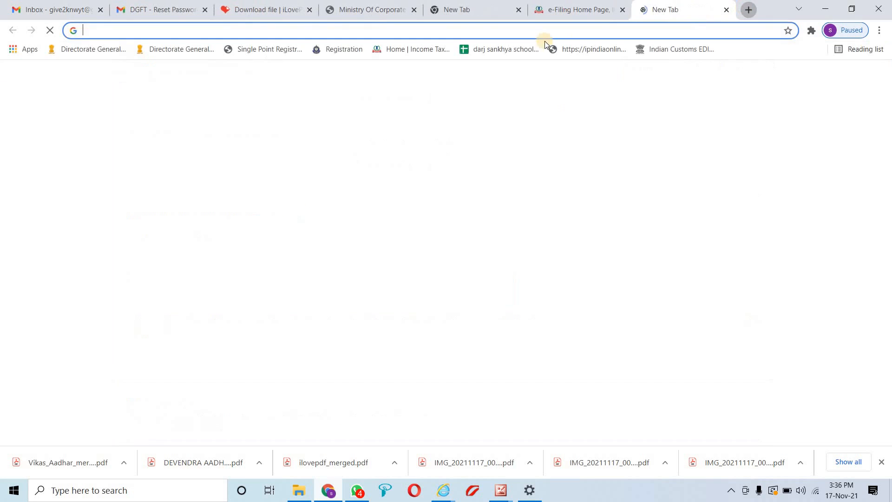
# Search Google for 'u/s 115BAC', open the ClearTax Section 115BAC article, then minimize the browser
pyautogui.hotkey('ctrl', 'v')
pyautogui.press('Return')
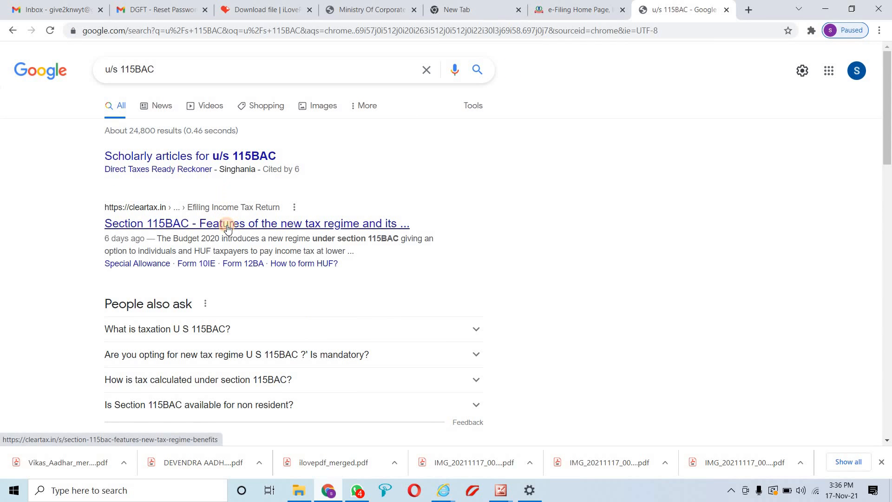
pyautogui.click(227, 228)
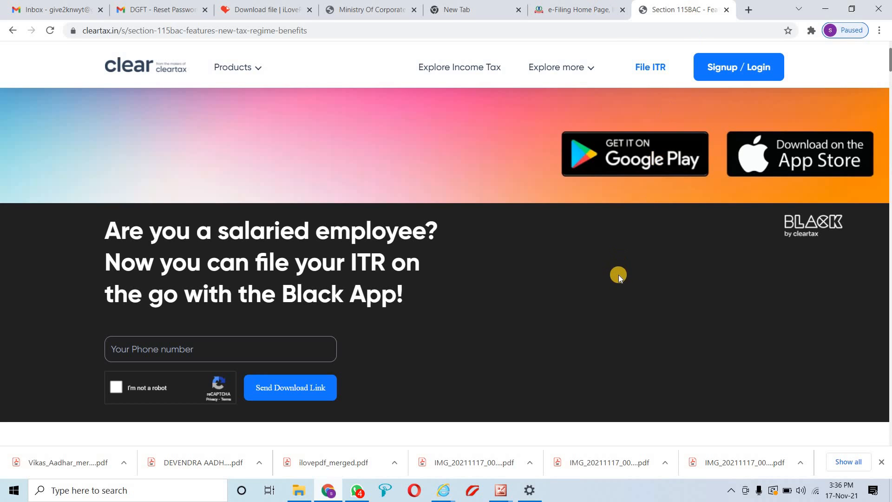
pyautogui.click(826, 6)
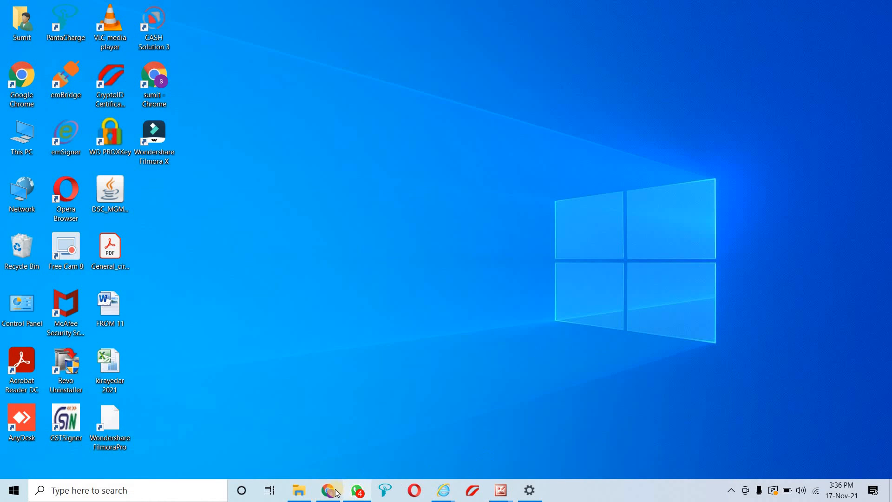
# Restore the browser and bring up the Section 115BAC article tab
pyautogui.click(326, 491)
pyautogui.hotkey('ctrl', 'shift', 'Tab')
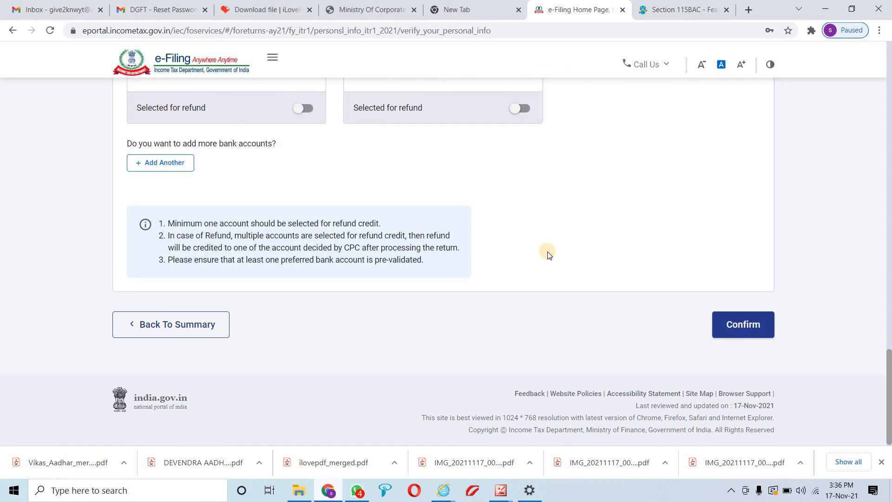
pyautogui.scroll(3, 548, 253)
pyautogui.click(676, 8)
# Scroll through the article's new versus existing regime tax comparison tables
pyautogui.scroll(-2, 557, 186)
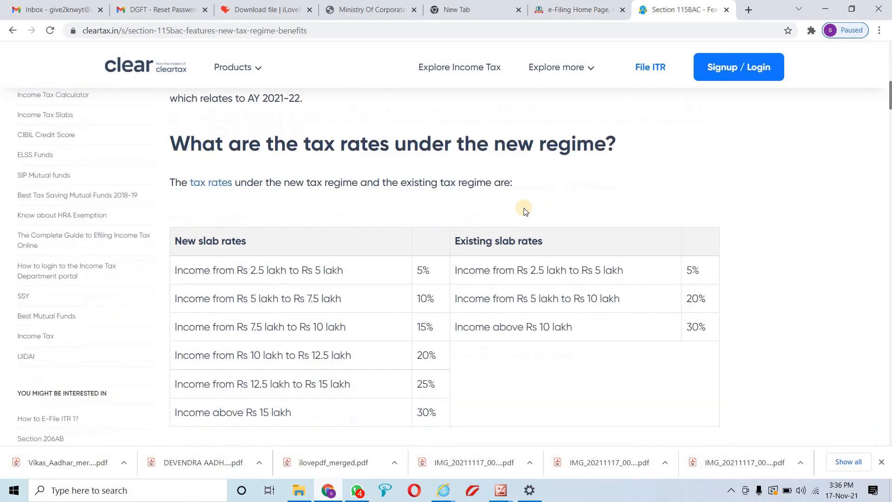
pyautogui.scroll(2, 523, 210)
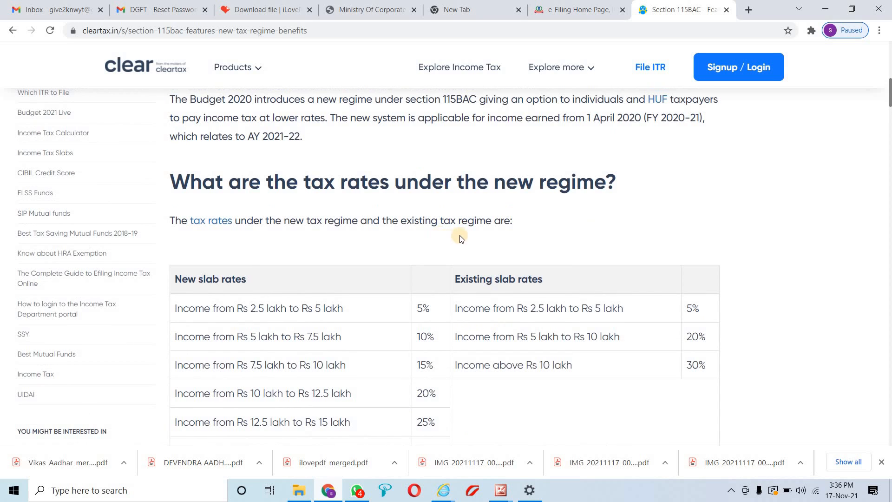
pyautogui.scroll(-3, 480, 254)
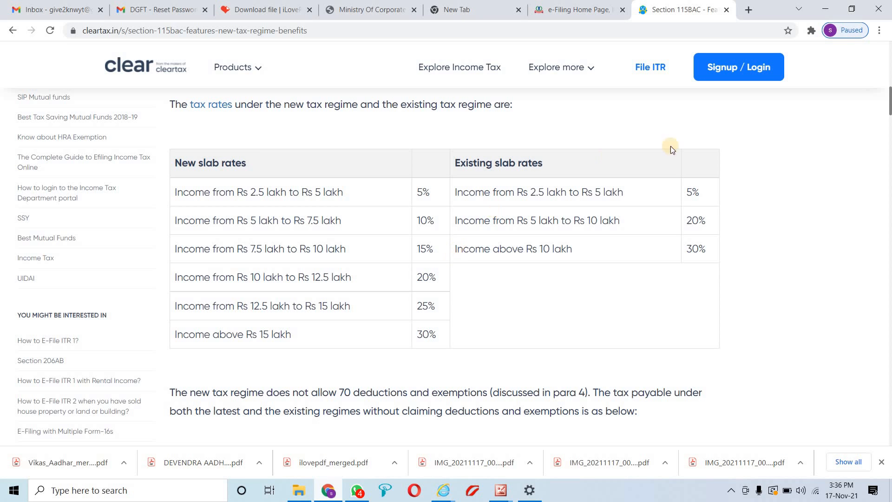
pyautogui.scroll(-1, 559, 318)
pyautogui.scroll(-4, 559, 319)
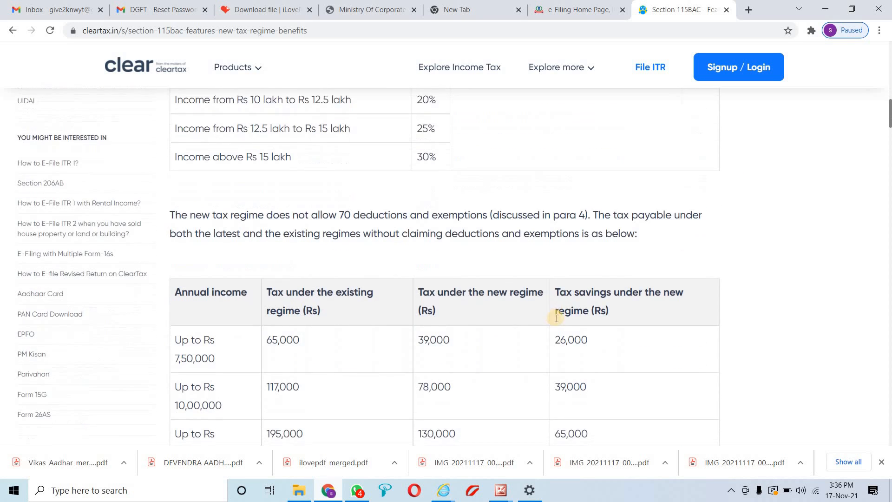
pyautogui.scroll(10, 556, 318)
pyautogui.scroll(1, 556, 320)
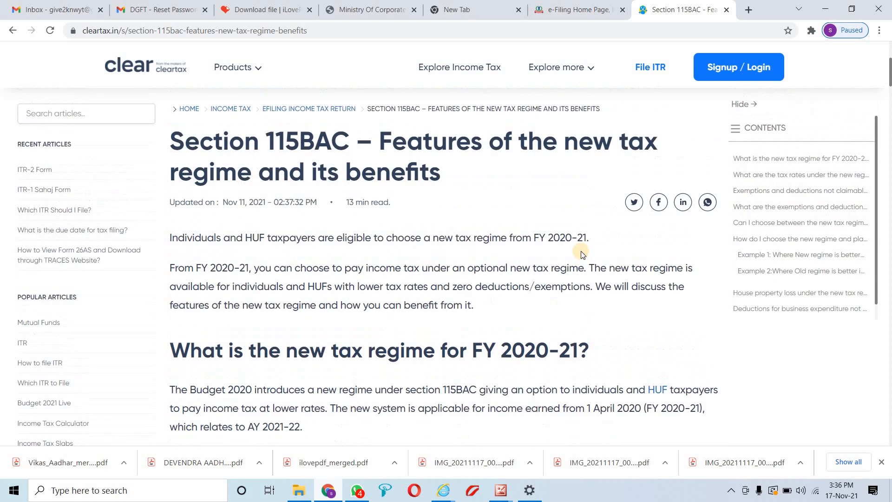
pyautogui.scroll(-3, 581, 254)
# Glance at the e-Filing form, then return to the article and its introduction
pyautogui.click(578, 9)
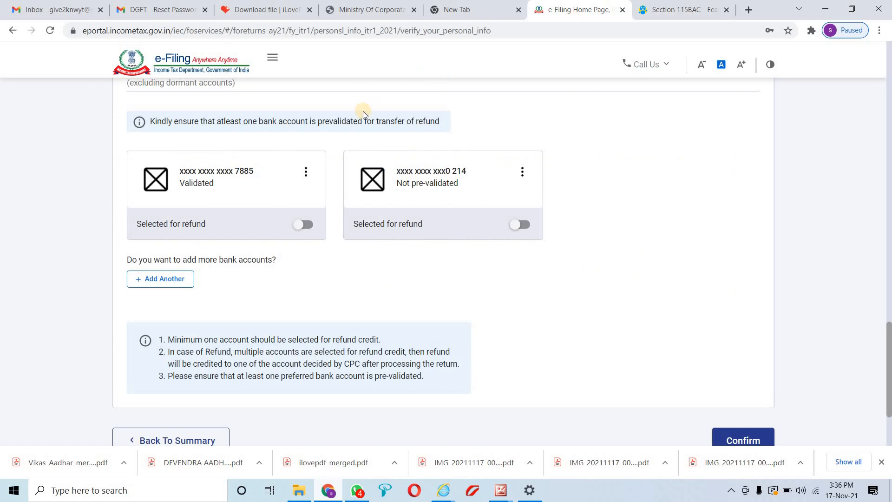
pyautogui.scroll(8, 432, 214)
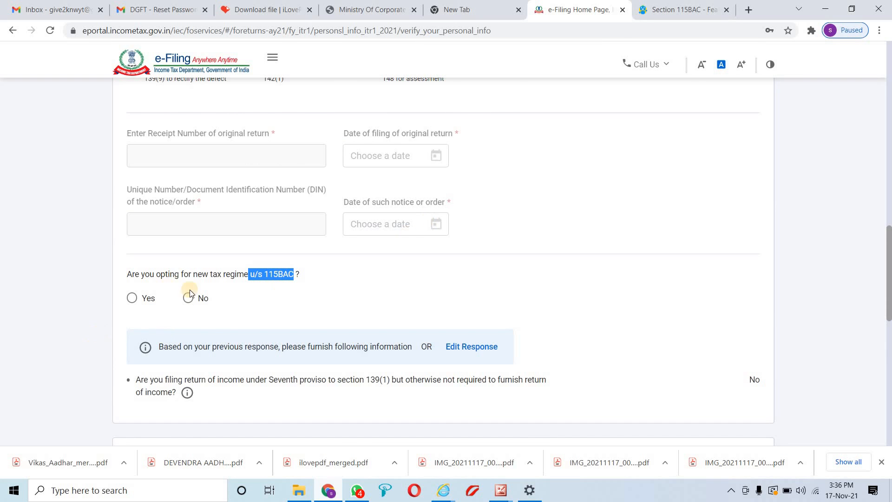
pyautogui.click(655, 17)
pyautogui.scroll(-10, 514, 285)
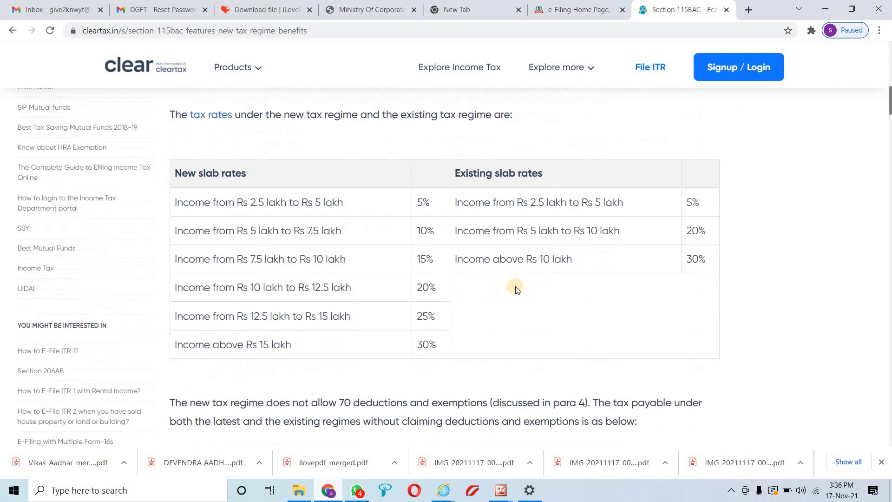
pyautogui.scroll(-5, 514, 291)
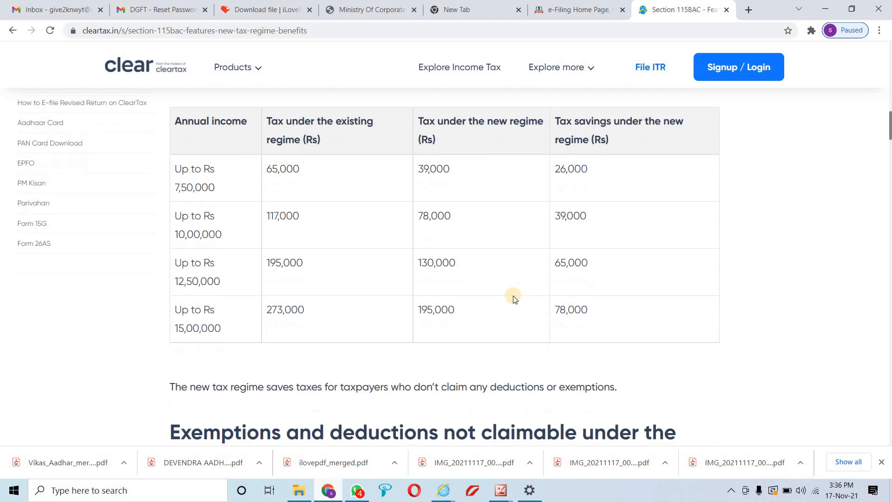
pyautogui.scroll(20, 514, 283)
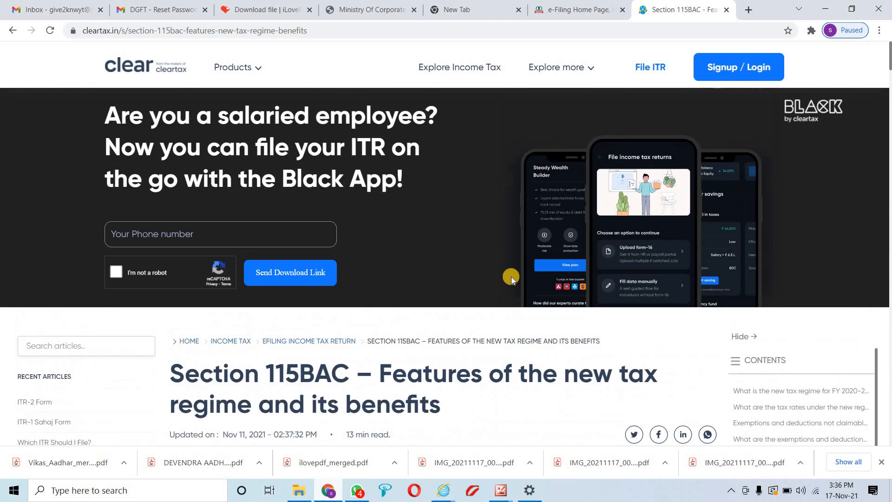
pyautogui.scroll(-4, 511, 279)
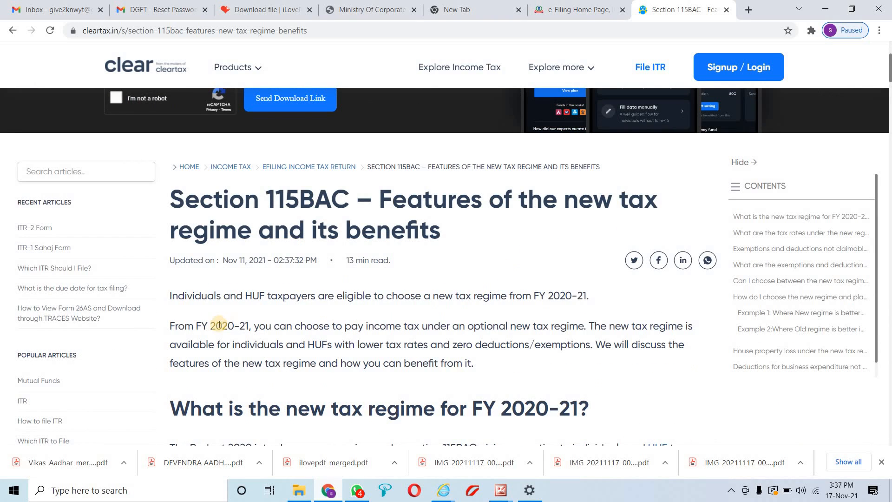
# Read the article's paragraph explaining that the new tax regime is optional
pyautogui.moveTo(211, 326); pyautogui.dragTo(448, 339)
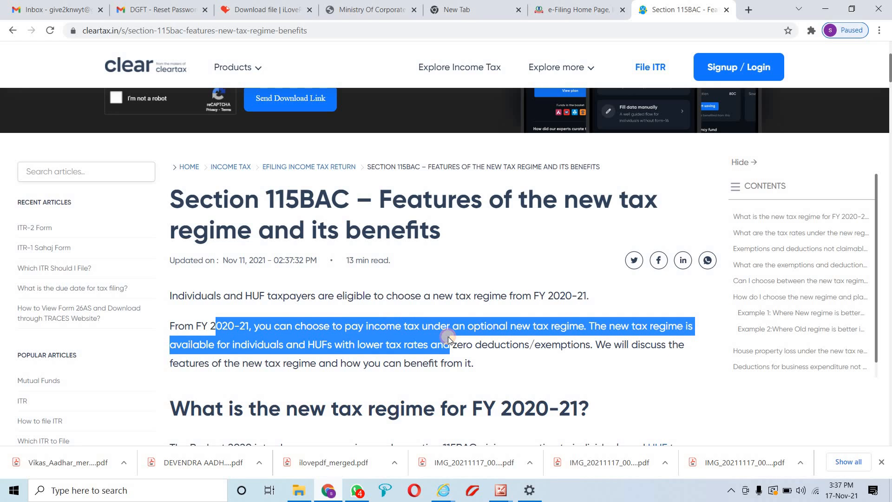
pyautogui.moveTo(448, 337); pyautogui.dragTo(455, 352)
pyautogui.moveTo(463, 353); pyautogui.dragTo(464, 359)
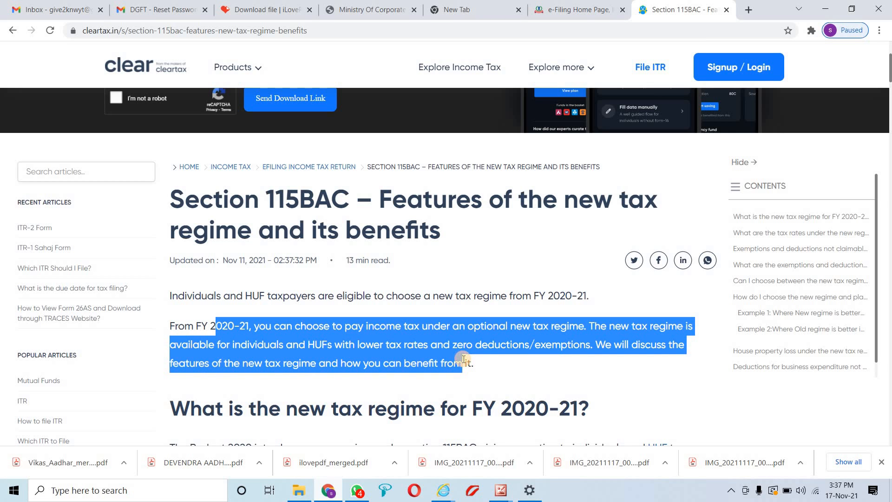
pyautogui.scroll(-5, 527, 354)
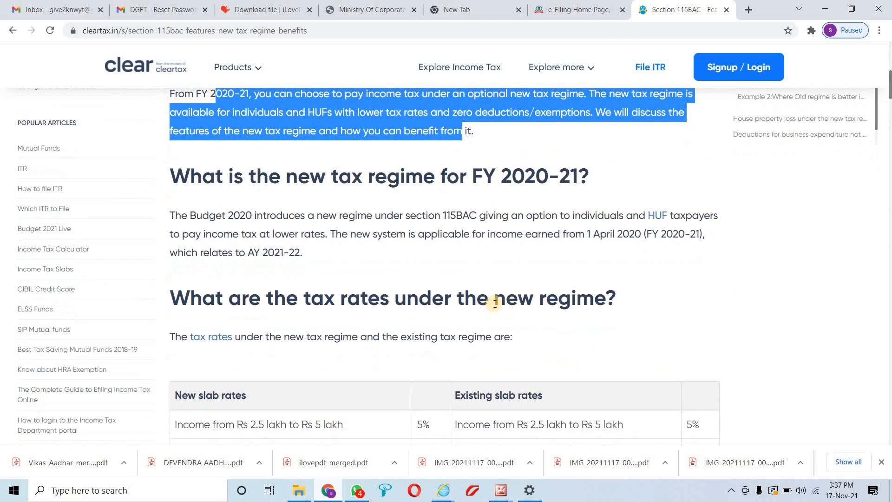
pyautogui.scroll(2, 494, 299)
pyautogui.scroll(-6, 493, 300)
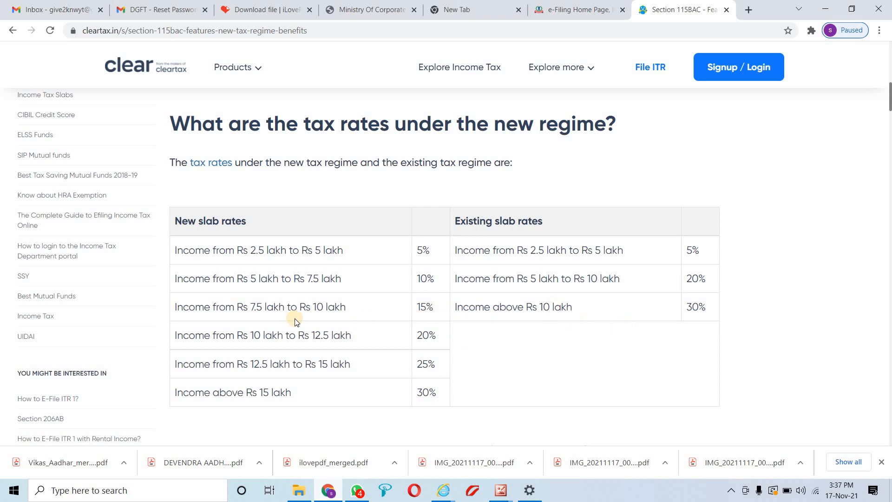
# Compare the Rs 7.5–10 lakh and Rs 10–12.5 lakh (20%) new slabs with the existing Rs 5–10 lakh slab
pyautogui.moveTo(346, 306); pyautogui.dragTo(188, 306)
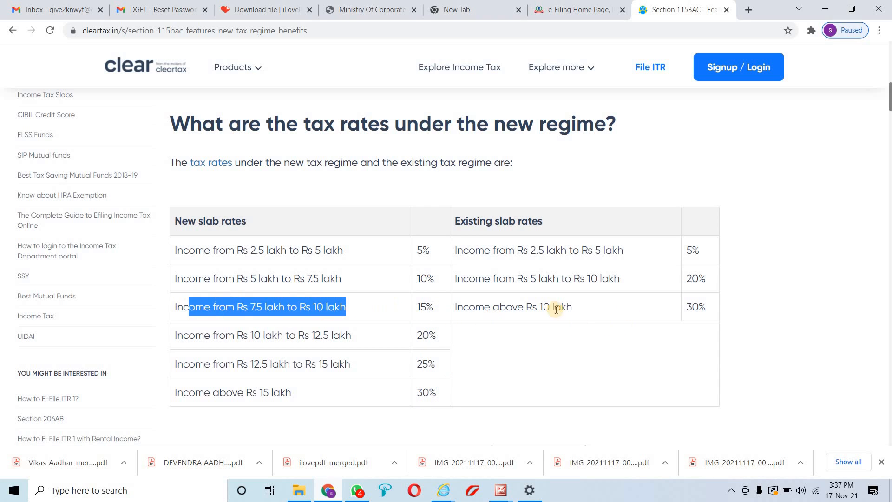
pyautogui.moveTo(620, 278); pyautogui.dragTo(455, 279)
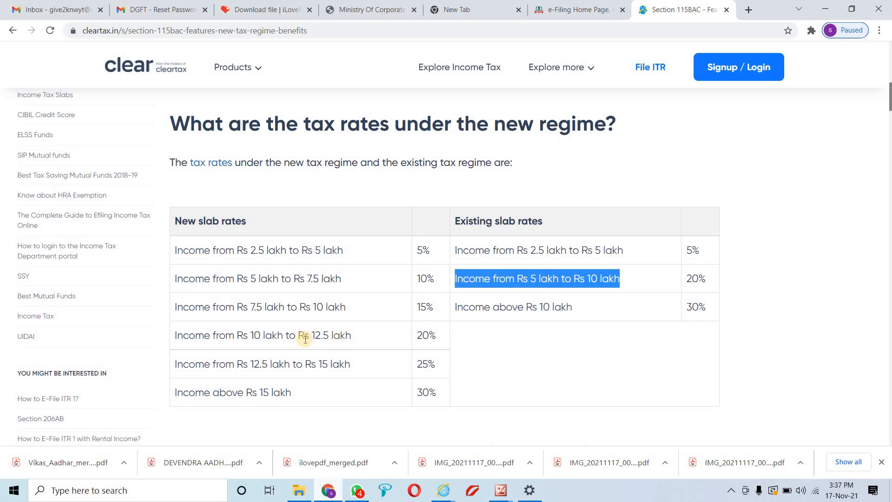
pyautogui.moveTo(351, 335); pyautogui.dragTo(188, 335)
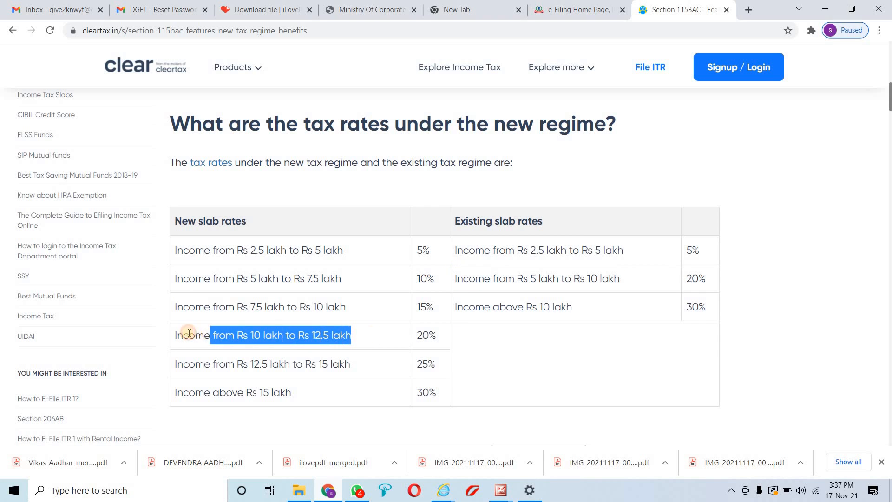
pyautogui.moveTo(401, 327); pyautogui.dragTo(451, 320)
pyautogui.moveTo(209, 299); pyautogui.dragTo(403, 306)
# Return to the e-Filing form and choose to opt for the 115BAC new tax regime
pyautogui.click(581, 306)
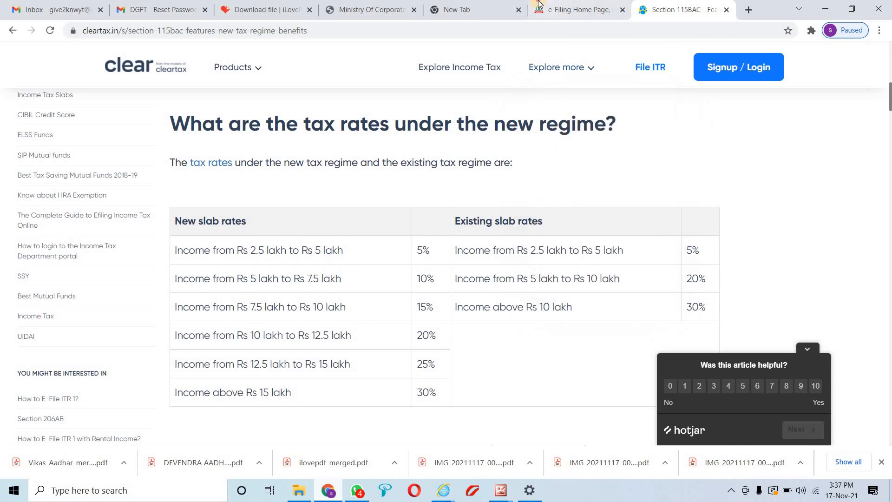
pyautogui.click(557, 9)
pyautogui.click(133, 298)
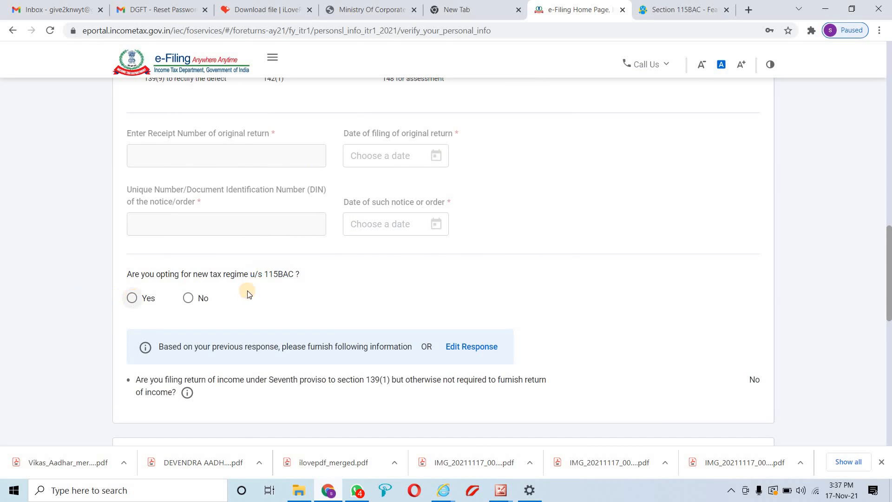
# Review the new regime's disallowed section 10 allowances, then answer No to stay with the old regime
pyautogui.click(572, 379)
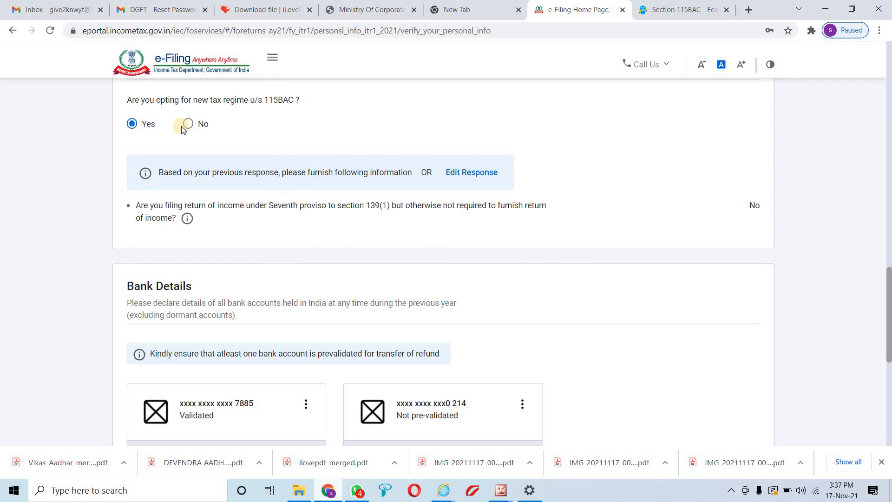
pyautogui.click(135, 124)
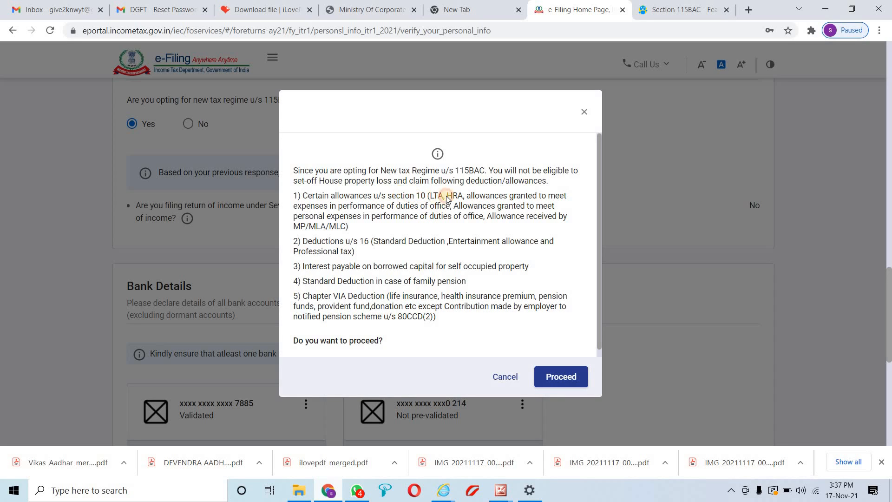
pyautogui.moveTo(447, 198); pyautogui.dragTo(400, 197)
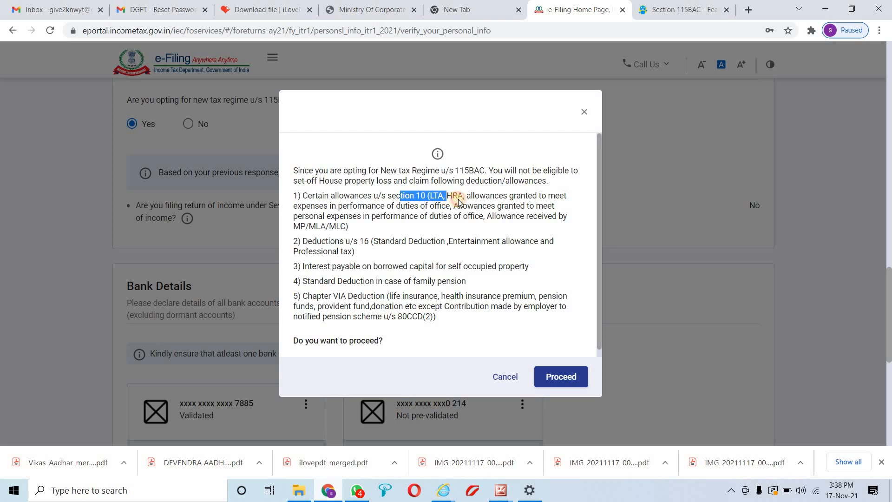
pyautogui.moveTo(459, 201); pyautogui.dragTo(538, 248)
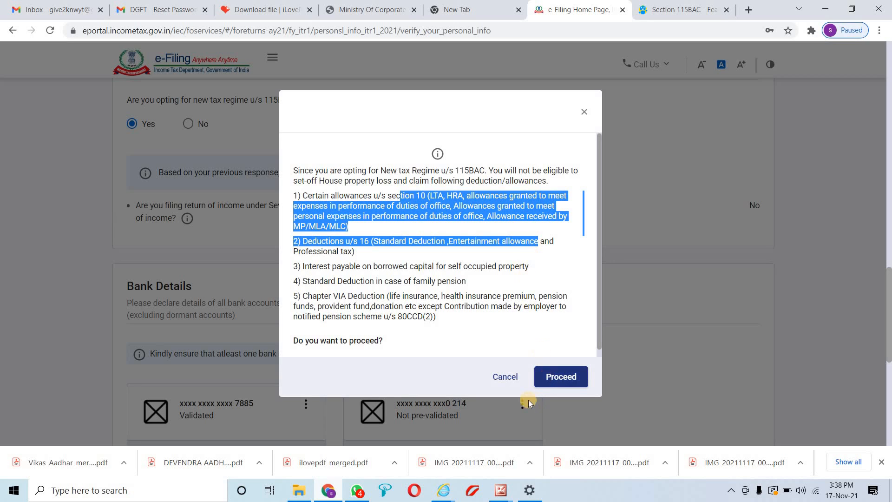
pyautogui.click(505, 376)
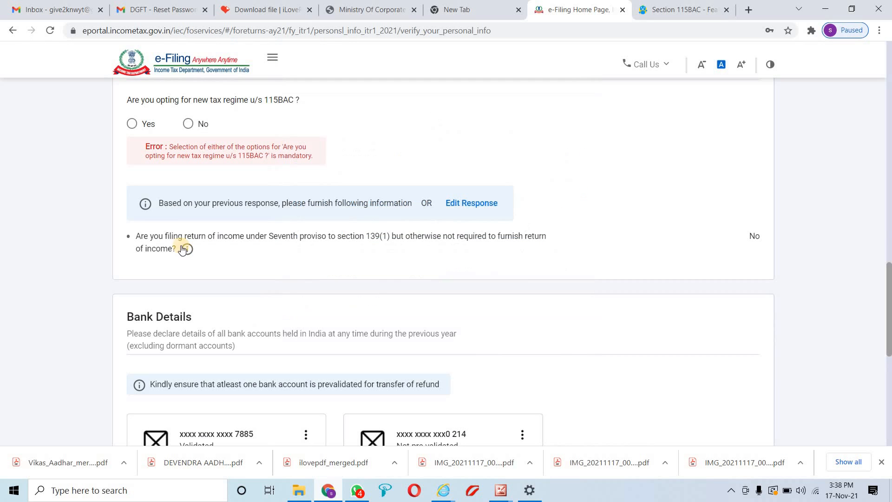
pyautogui.click(187, 124)
# Select the validated bank account for the refund credit
pyautogui.scroll(-1, 324, 233)
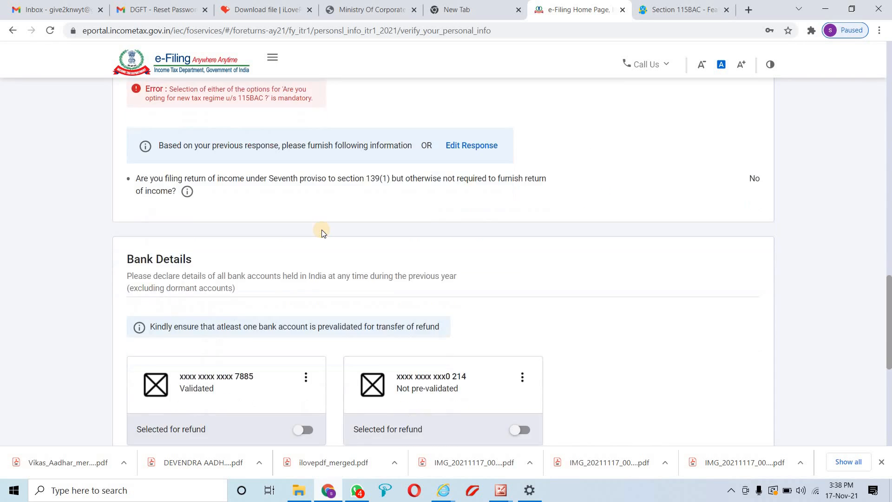
pyautogui.scroll(-3, 322, 230)
pyautogui.scroll(2, 322, 230)
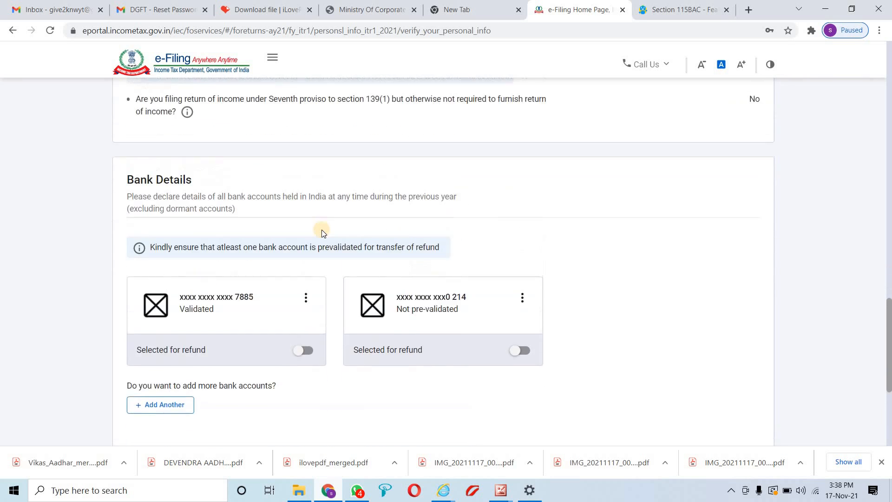
pyautogui.scroll(1, 321, 229)
pyautogui.scroll(-1, 322, 230)
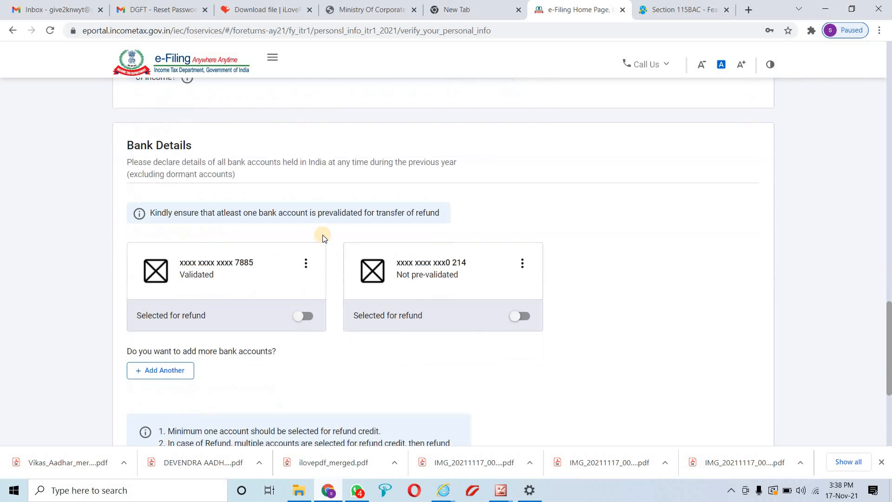
pyautogui.click(302, 313)
# Confirm the personal information and open the Gross Total Income section
pyautogui.scroll(-4, 304, 311)
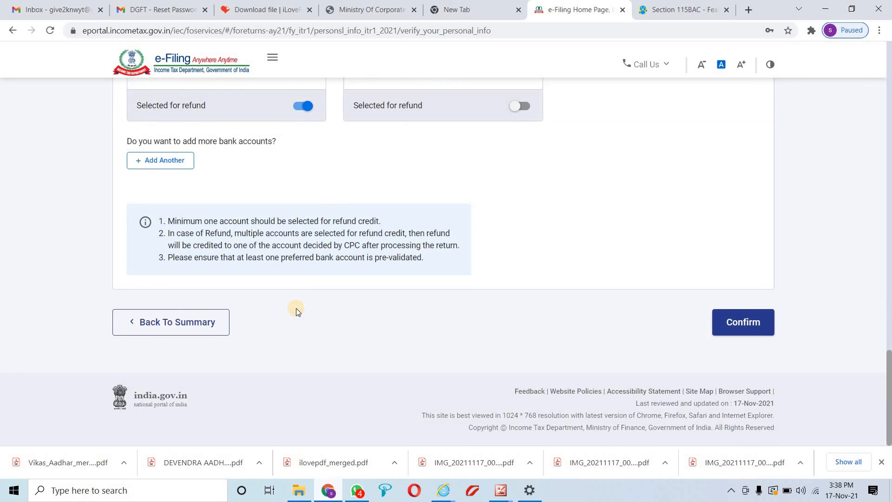
pyautogui.scroll(1, 296, 311)
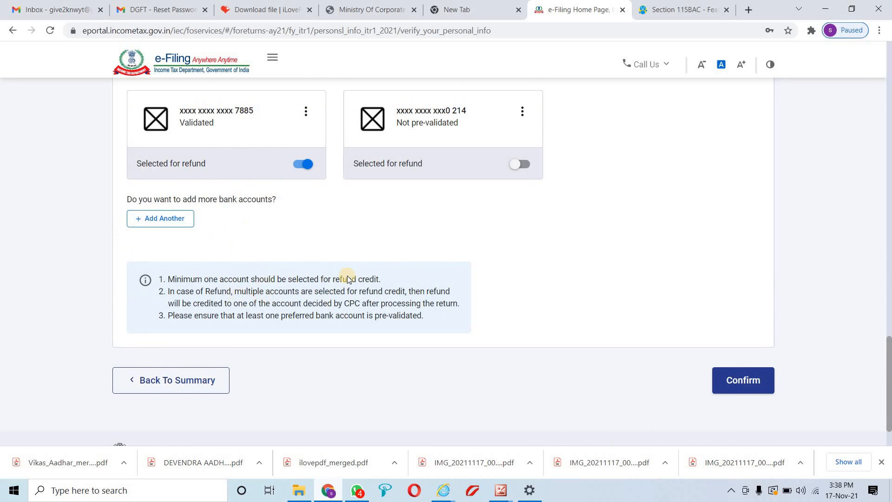
pyautogui.click(743, 379)
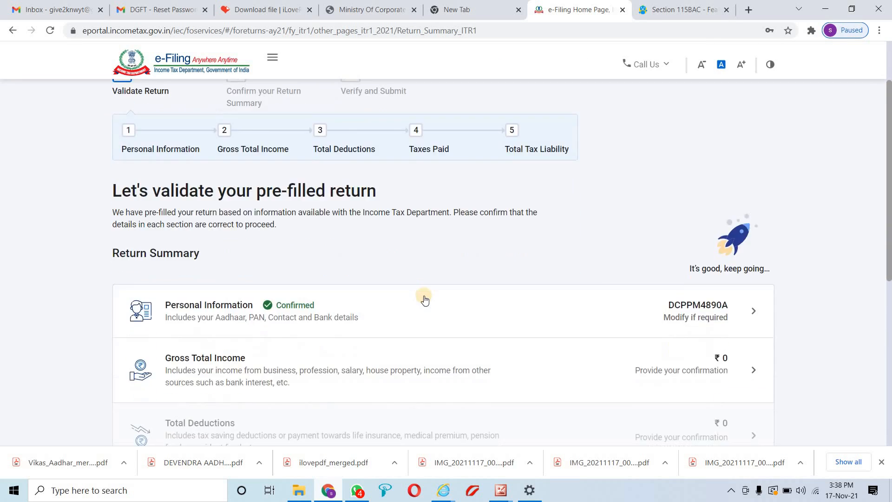
pyautogui.scroll(-1, 414, 308)
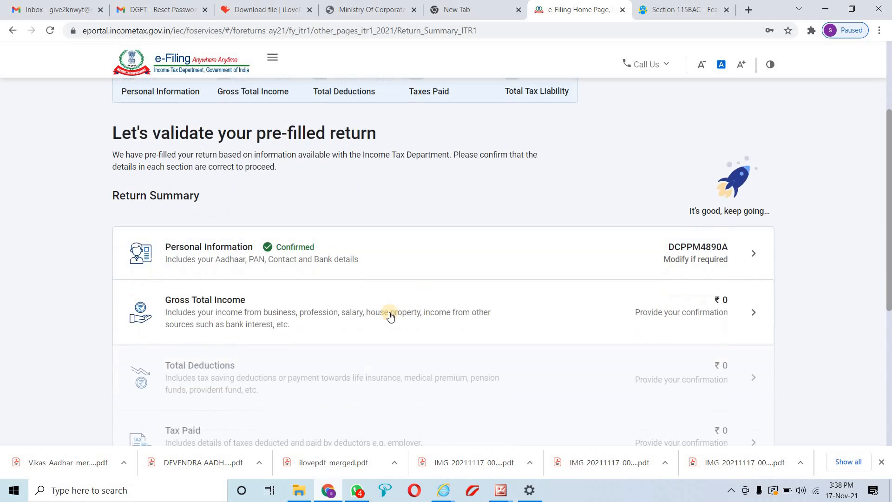
pyautogui.click(754, 315)
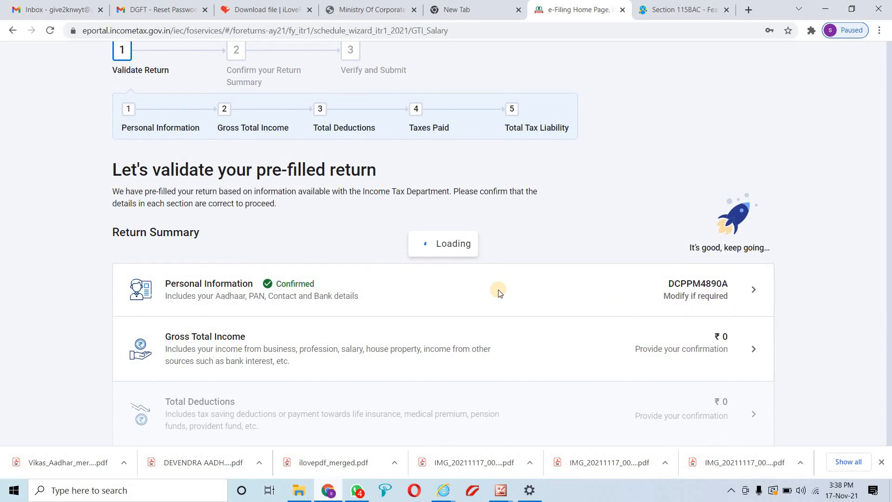
# Read the Salary Exemption introduction and answer No to the travel expenditure exemption
pyautogui.scroll(-1, 325, 248)
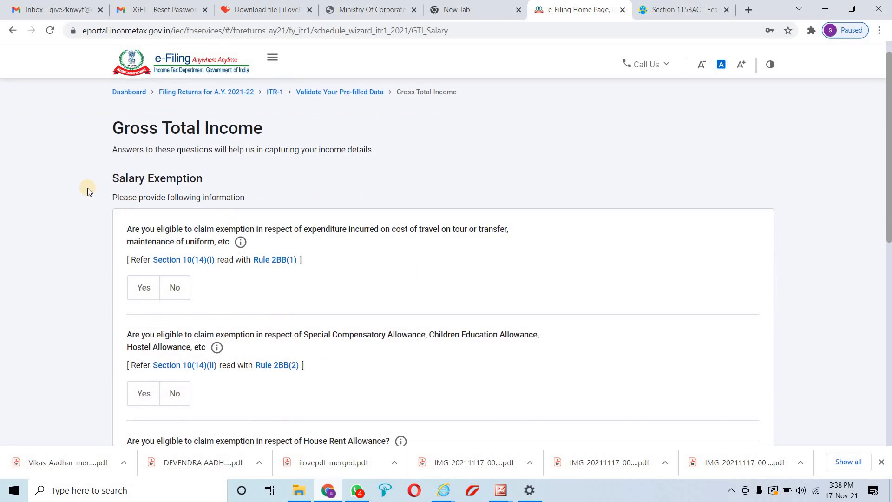
pyautogui.moveTo(114, 177); pyautogui.dragTo(233, 198)
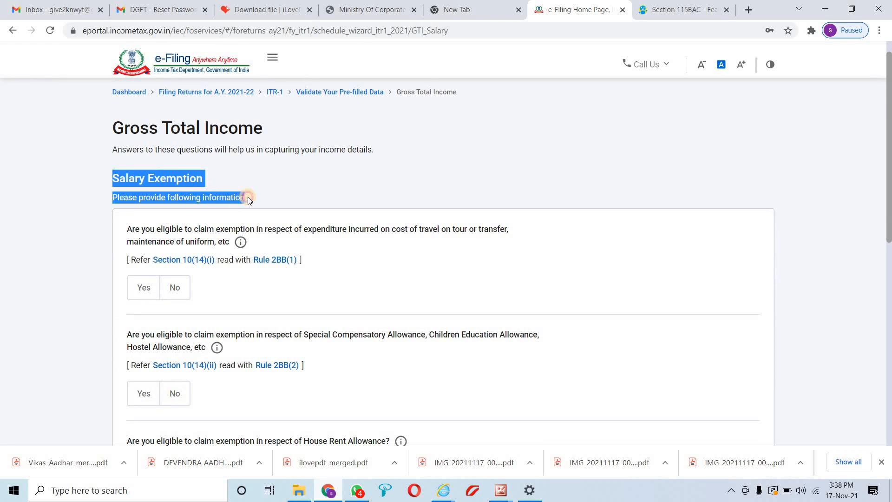
pyautogui.moveTo(128, 234); pyautogui.dragTo(342, 241)
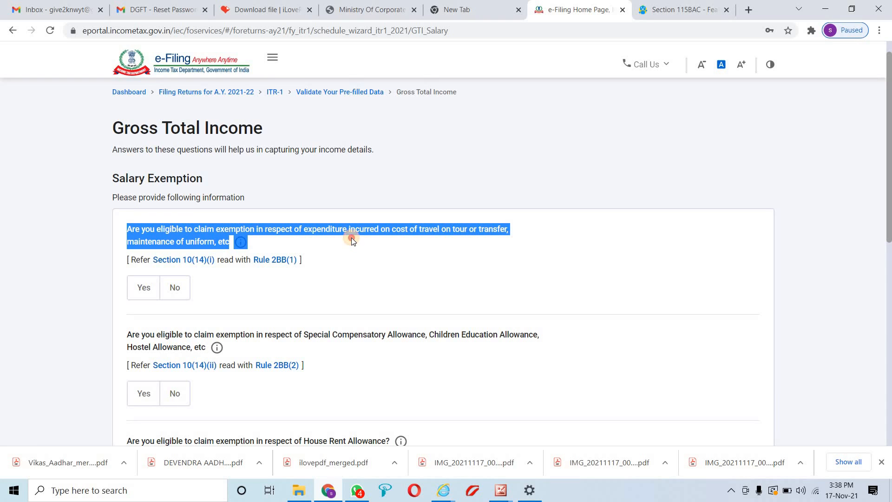
pyautogui.click(366, 243)
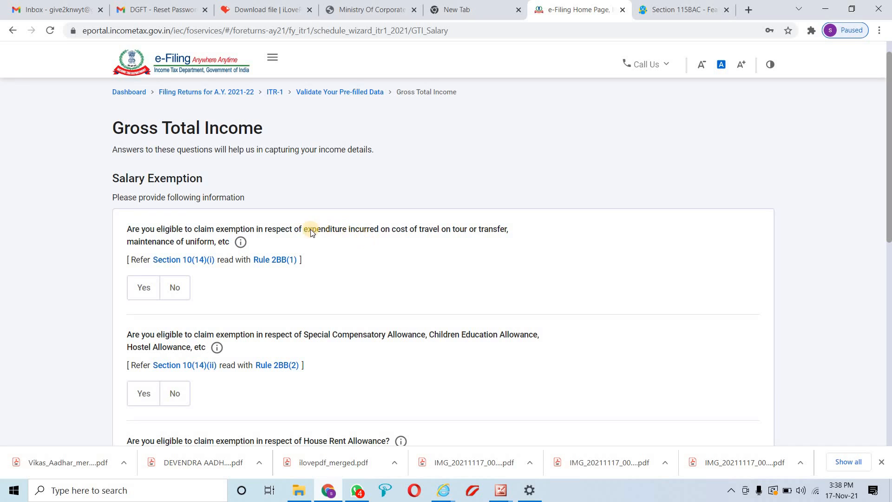
pyautogui.moveTo(303, 229); pyautogui.dragTo(480, 239)
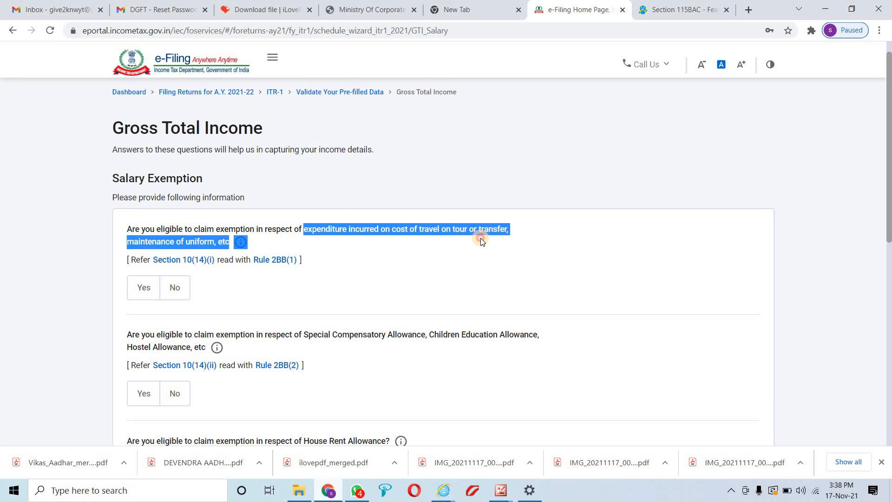
pyautogui.click(179, 289)
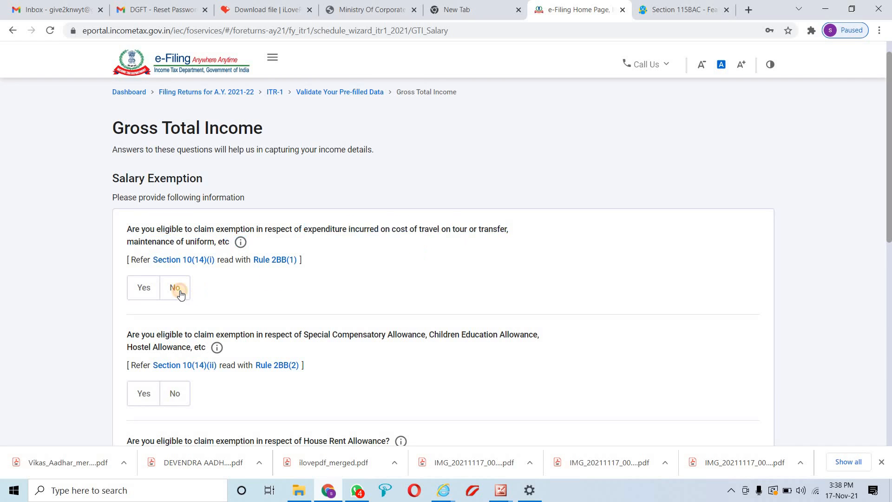
# Answer No to the special compensatory allowance and House Rent Allowance exemptions
pyautogui.scroll(-2, 182, 288)
pyautogui.moveTo(124, 222); pyautogui.dragTo(342, 228)
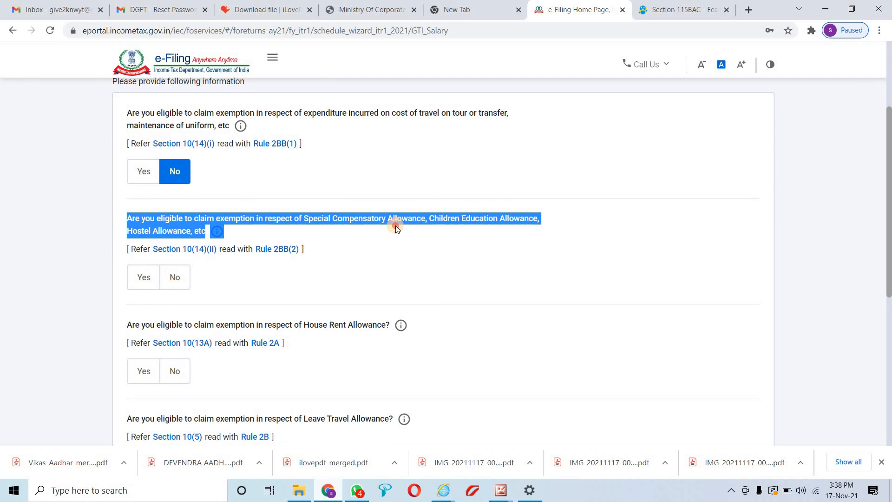
pyautogui.click(171, 281)
pyautogui.scroll(-2, 174, 274)
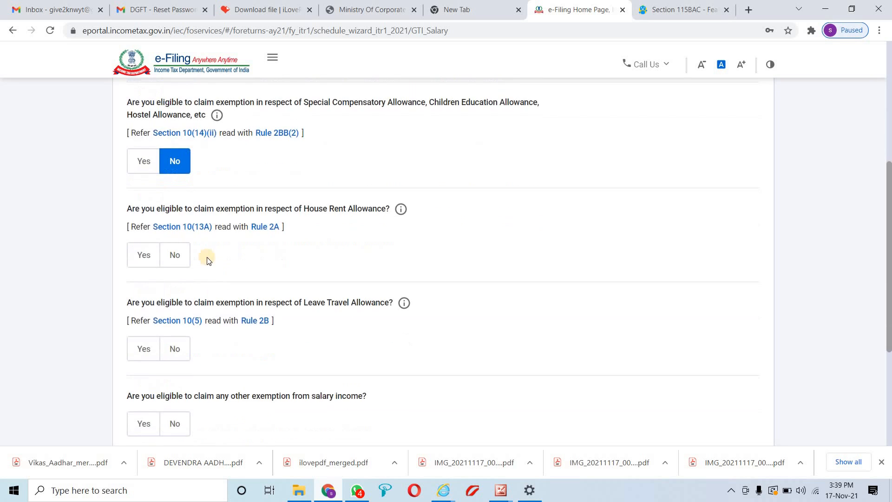
pyautogui.scroll(1, 196, 248)
pyautogui.scroll(-1, 195, 249)
pyautogui.moveTo(133, 209); pyautogui.dragTo(373, 215)
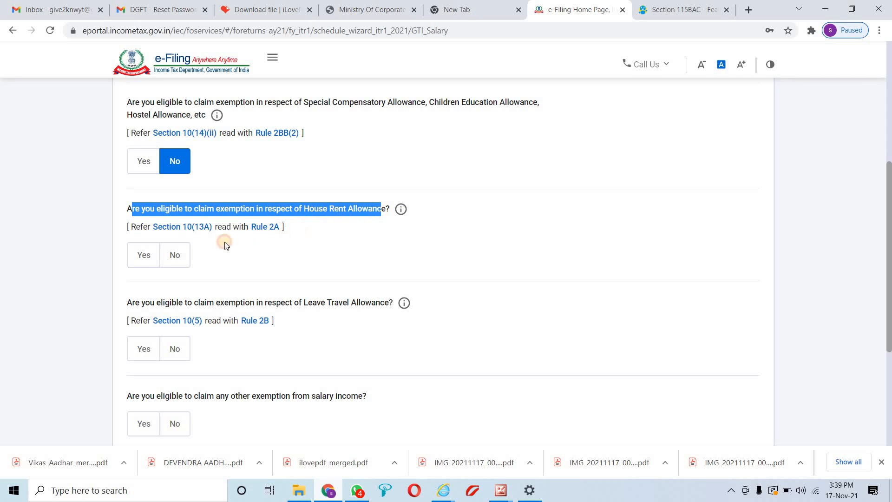
pyautogui.click(181, 256)
# Answer No to the Leave Travel Allowance and other salary exemptions, then continue
pyautogui.scroll(-3, 176, 232)
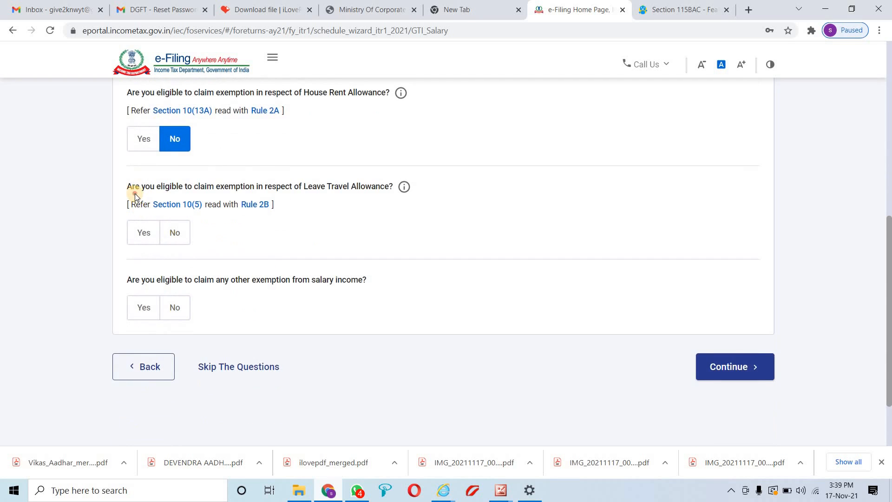
pyautogui.moveTo(135, 193); pyautogui.dragTo(303, 189)
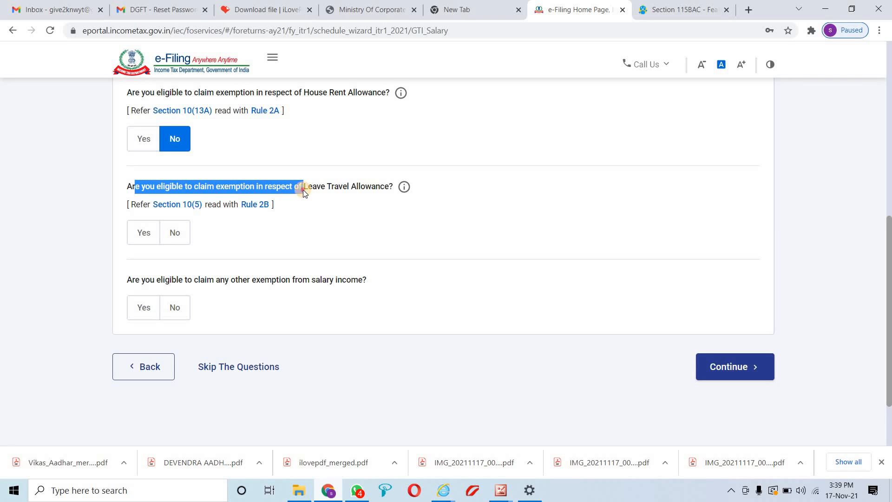
pyautogui.click(179, 238)
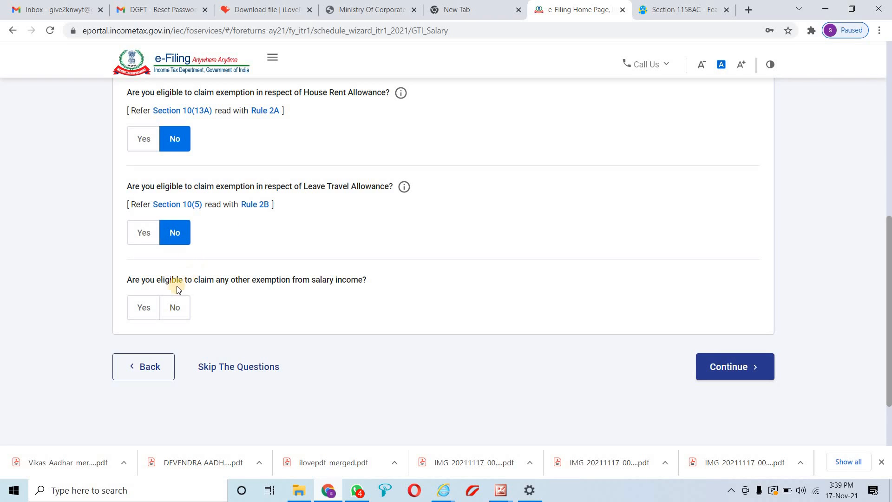
pyautogui.moveTo(177, 288); pyautogui.dragTo(236, 290)
pyautogui.moveTo(343, 282); pyautogui.dragTo(303, 283)
pyautogui.click(177, 304)
pyautogui.scroll(-2, 322, 304)
pyautogui.scroll(6, 628, 296)
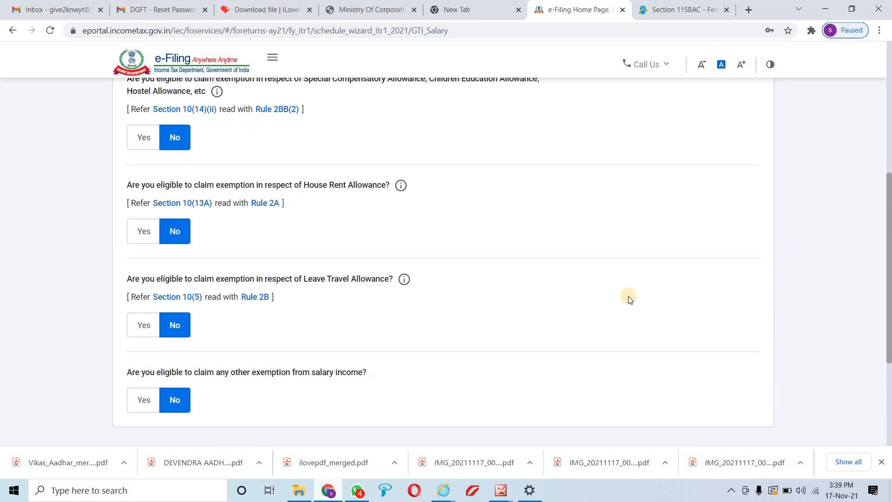
pyautogui.scroll(-5, 743, 362)
pyautogui.click(730, 307)
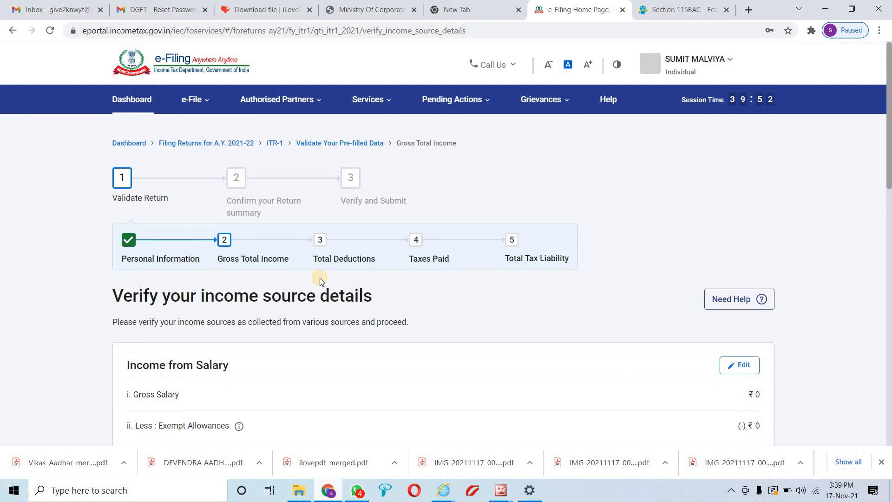
# Edit the Income from Salary card on the Verify your income source details page
pyautogui.scroll(-3, 325, 283)
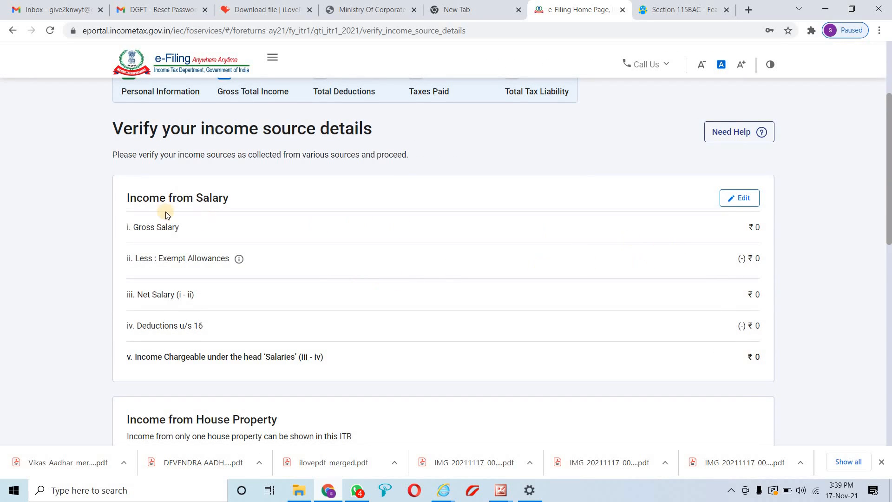
pyautogui.moveTo(137, 130); pyautogui.dragTo(345, 133)
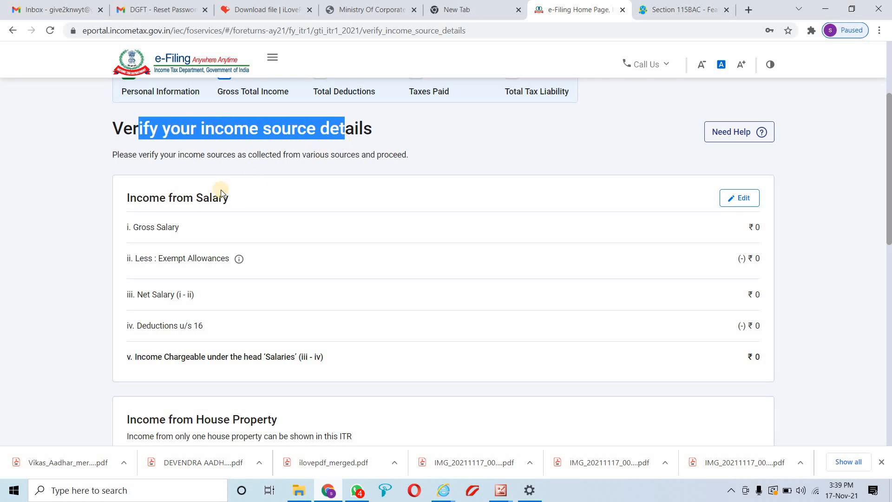
pyautogui.moveTo(130, 200); pyautogui.dragTo(223, 200)
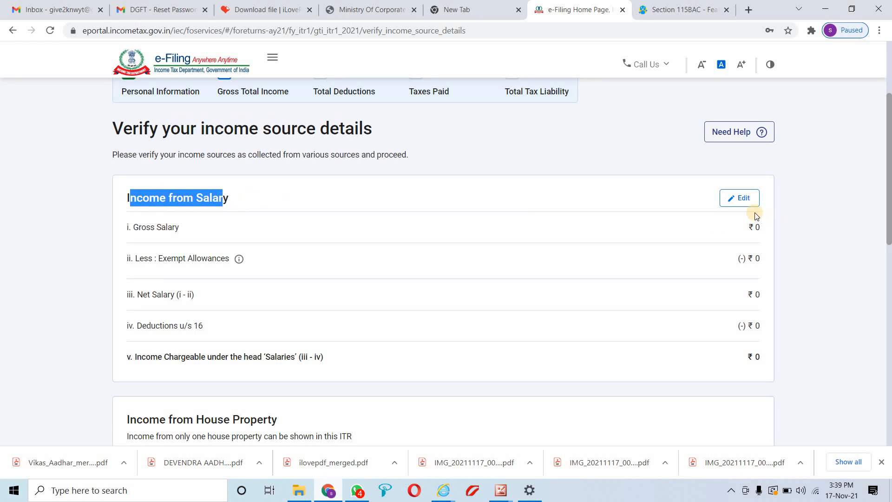
pyautogui.click(740, 199)
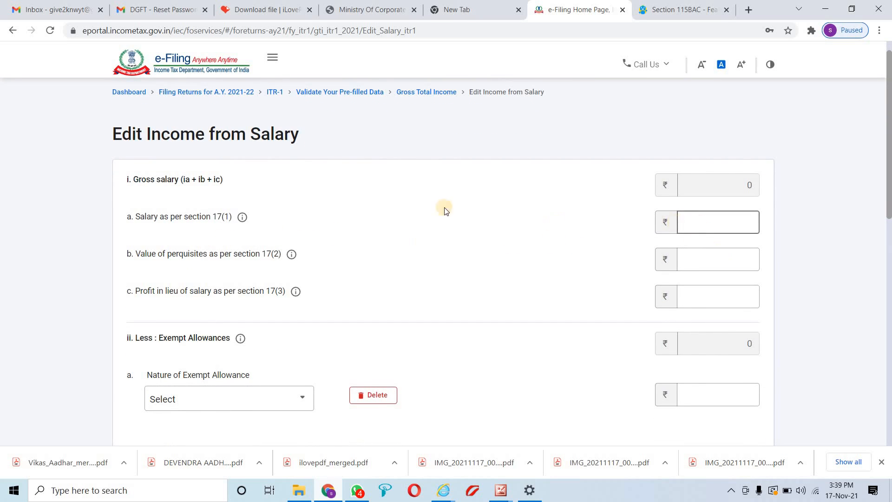
# Enter 5,00,000 as salary under section 17(1) and 0 for 17(2) perquisites
pyautogui.moveTo(241, 220)
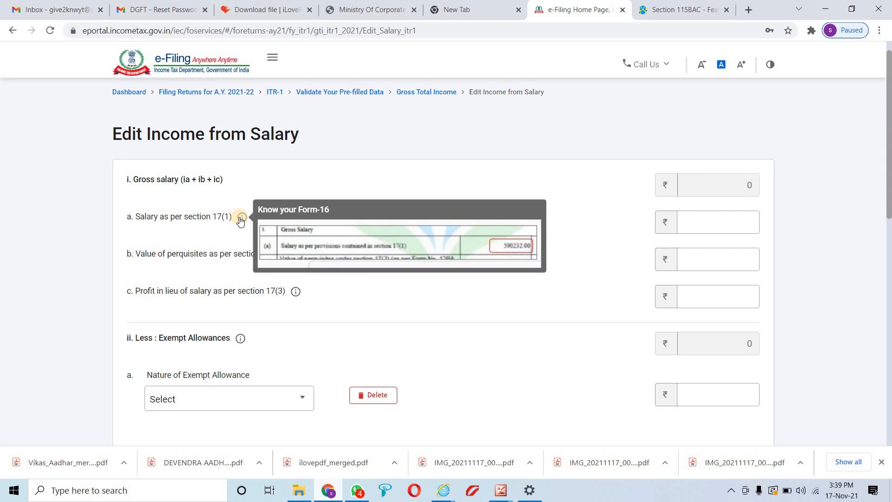
pyautogui.click(734, 222)
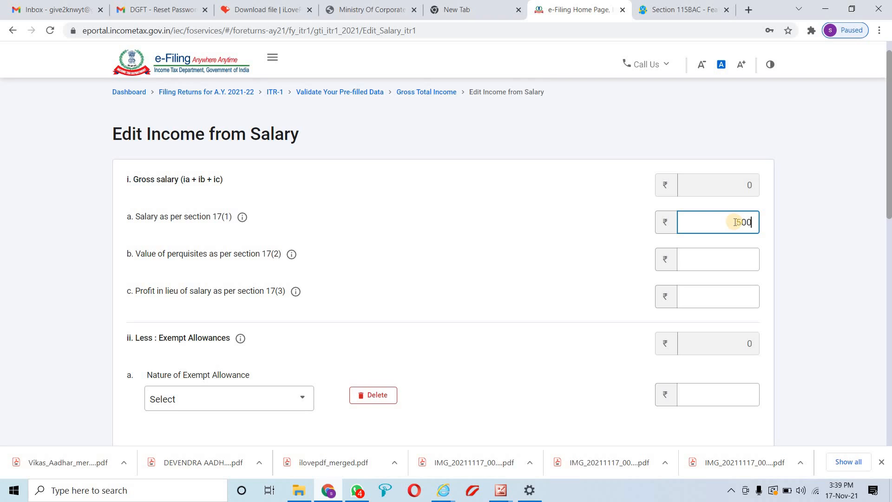
pyautogui.click(727, 254)
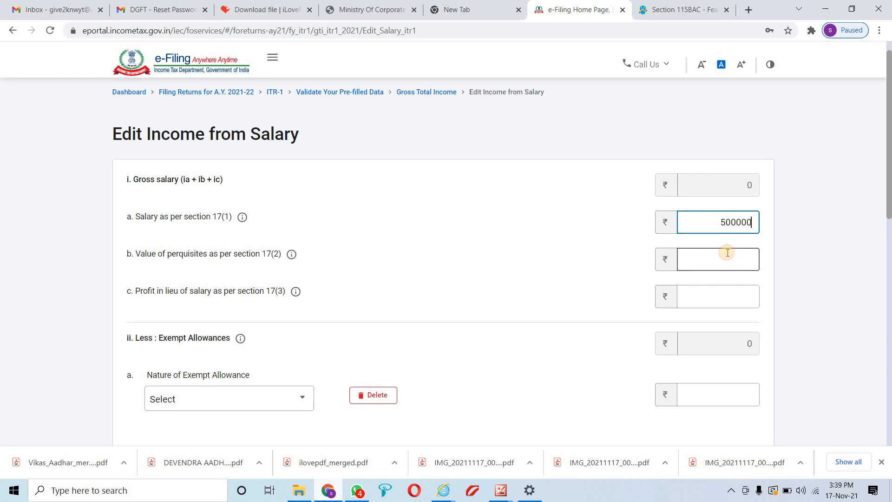
pyautogui.click(290, 254)
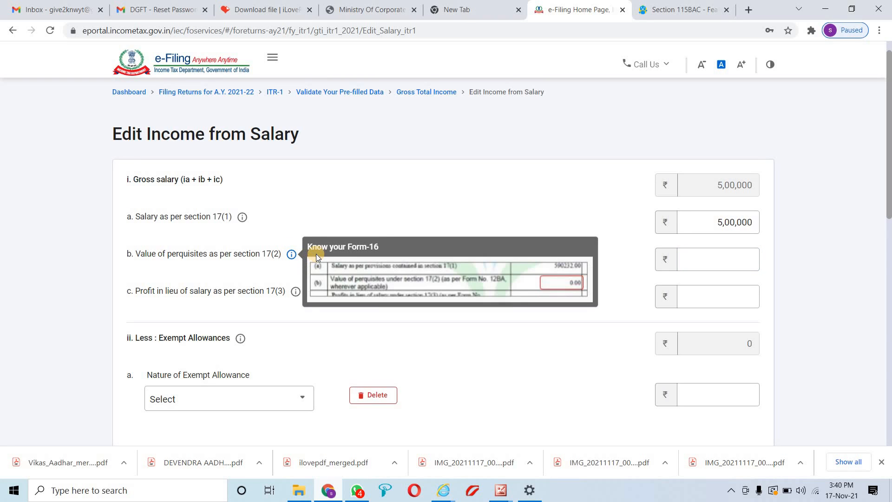
pyautogui.click(713, 265)
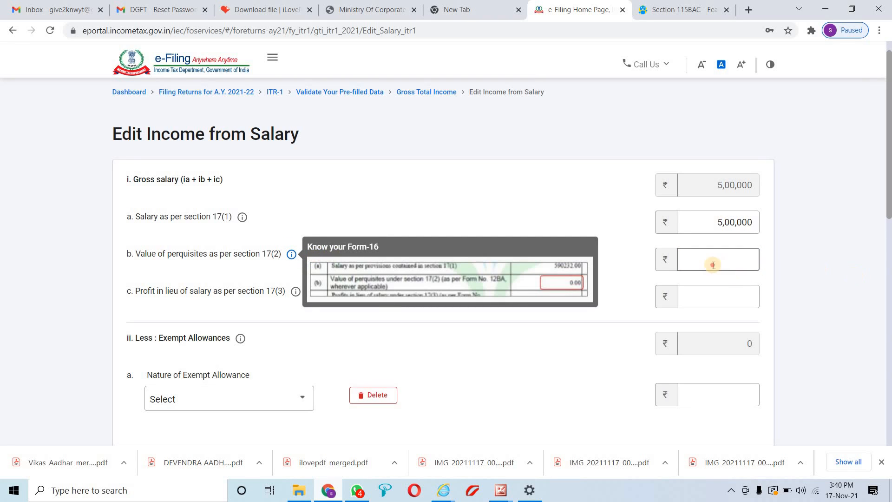
pyautogui.write('0')
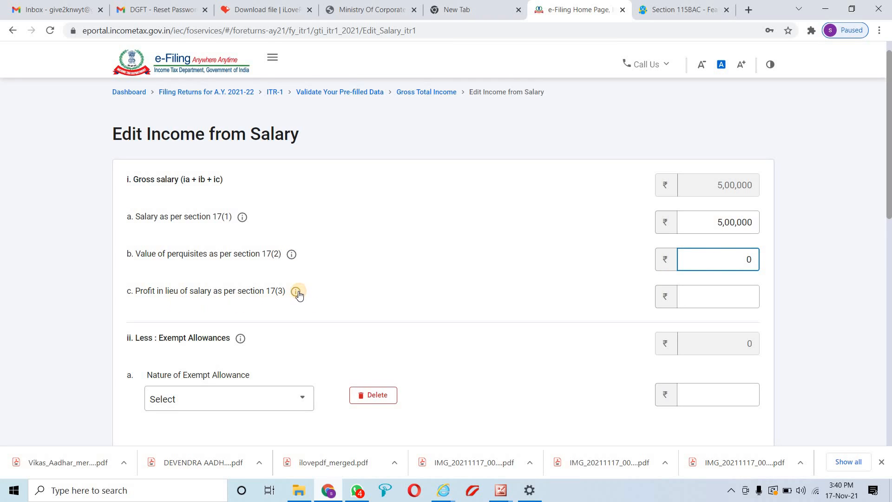
# Enter 0 as profit in lieu of salary under 17(3), then view the exempt allowances help
pyautogui.click(298, 292)
pyautogui.click(733, 297)
pyautogui.write('0')
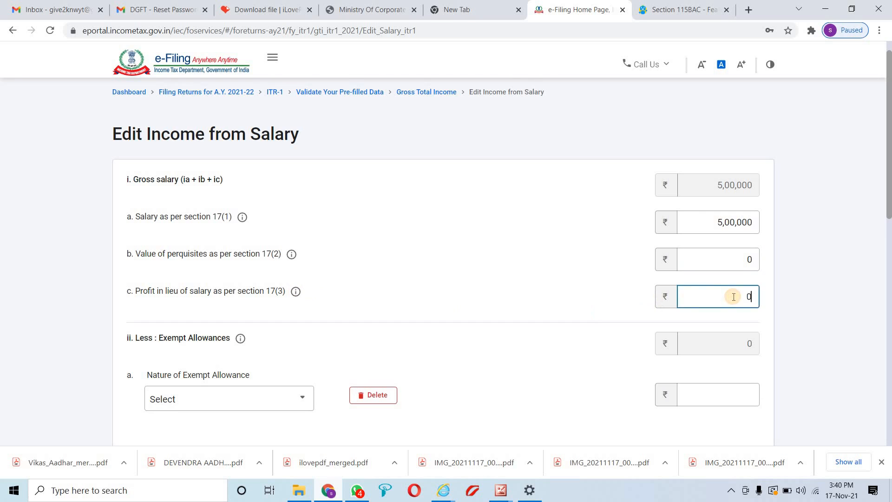
pyautogui.scroll(-1, 356, 282)
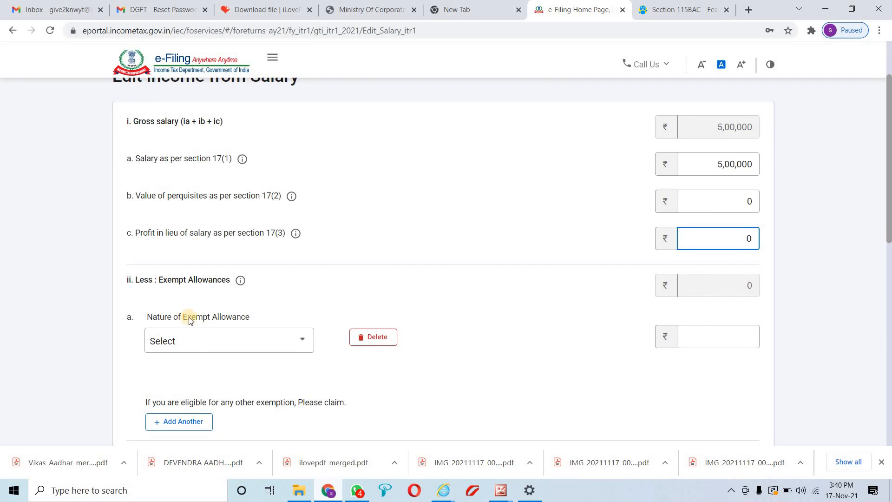
pyautogui.click(238, 287)
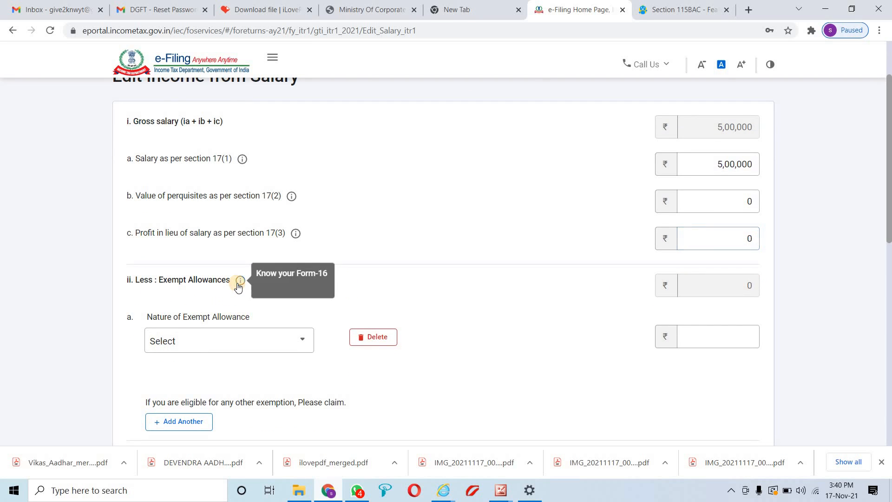
# Leave the exempt allowance type unselected and enter 0 as the exempt allowance amount
pyautogui.scroll(-2, 237, 279)
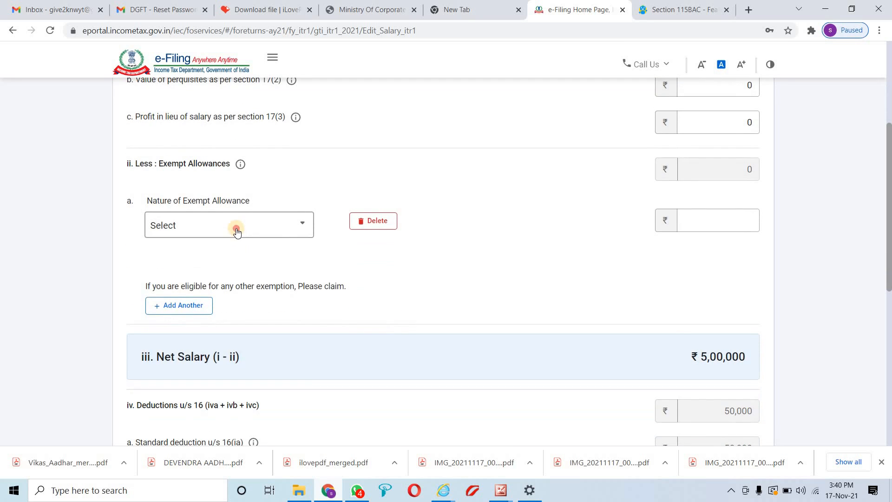
pyautogui.click(236, 230)
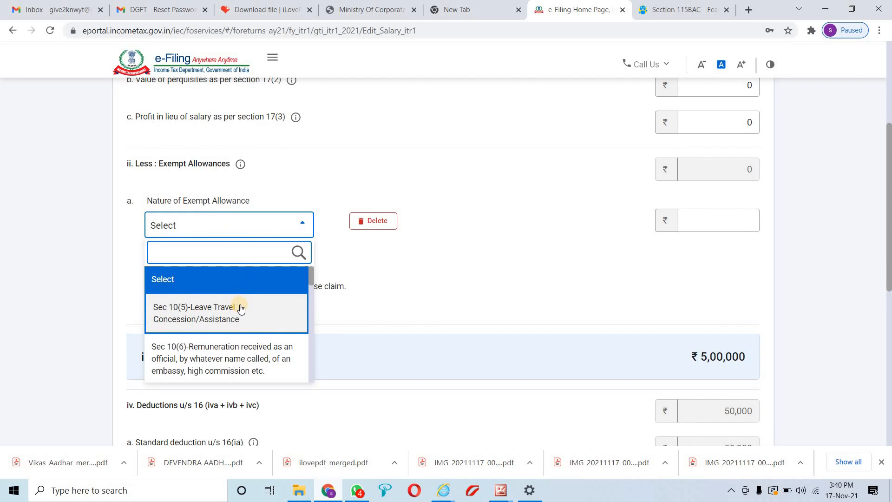
pyautogui.scroll(-1, 240, 315)
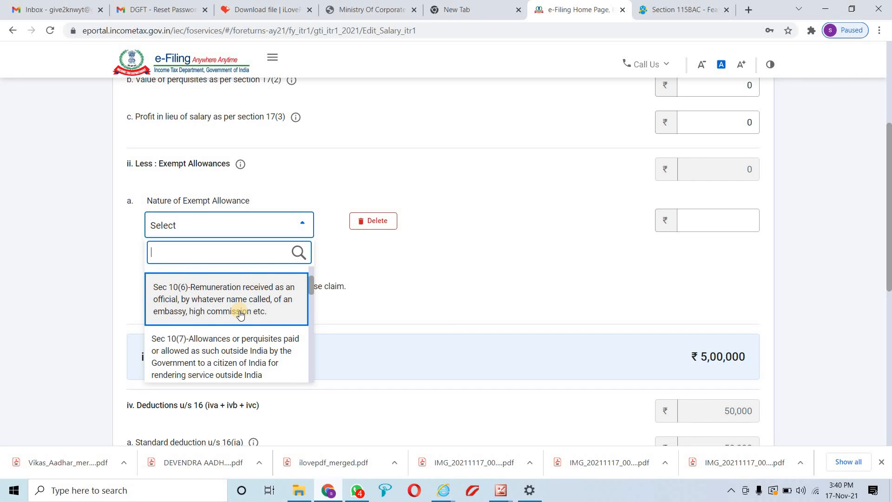
pyautogui.scroll(-1, 233, 352)
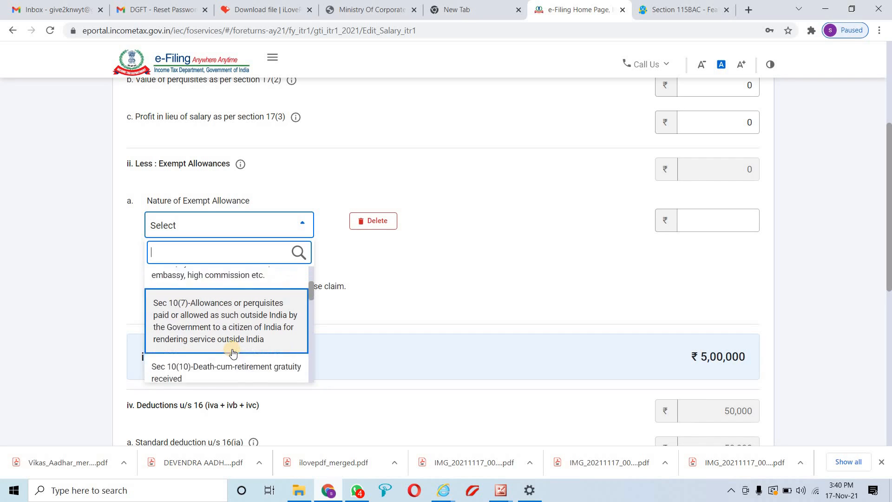
pyautogui.scroll(-1, 233, 353)
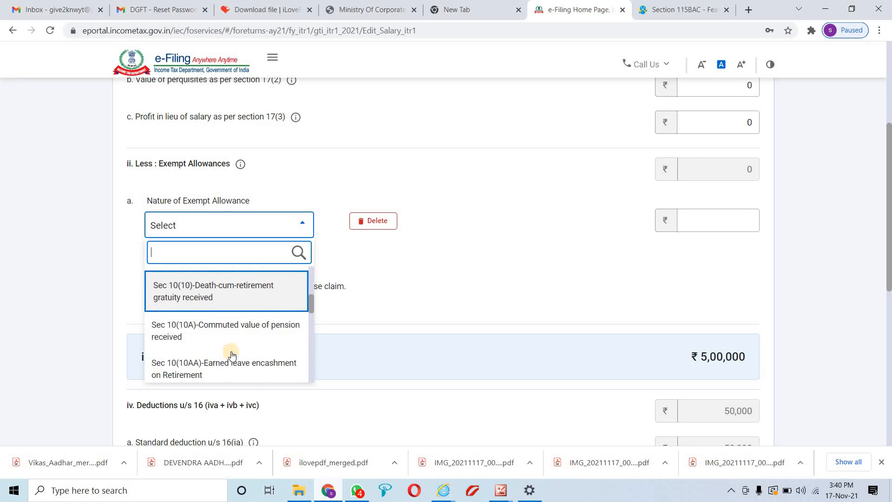
pyautogui.scroll(-3, 240, 343)
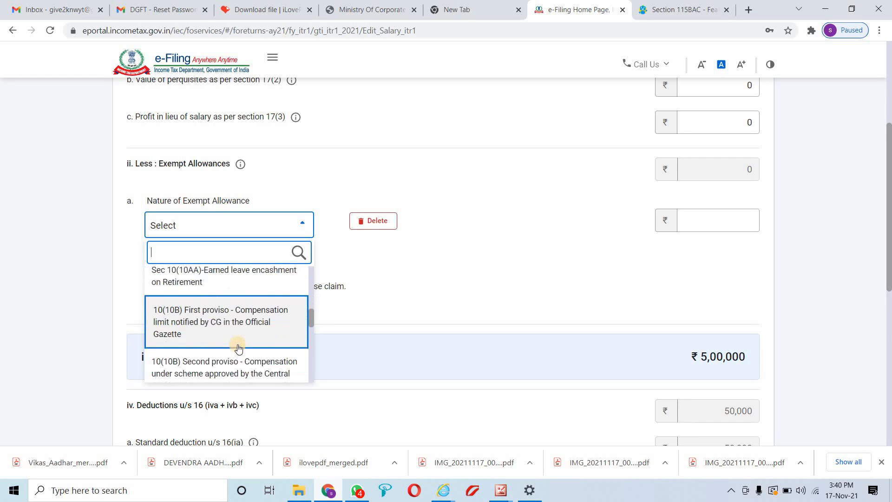
pyautogui.scroll(-5, 238, 348)
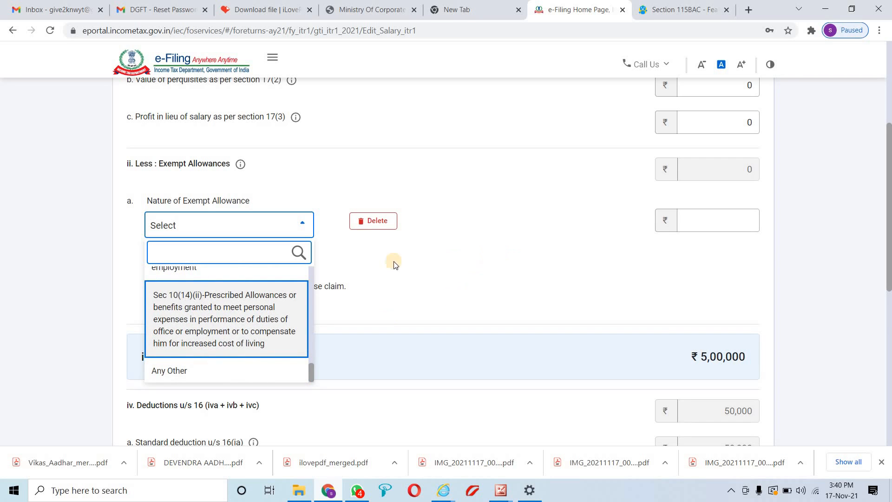
pyautogui.click(303, 223)
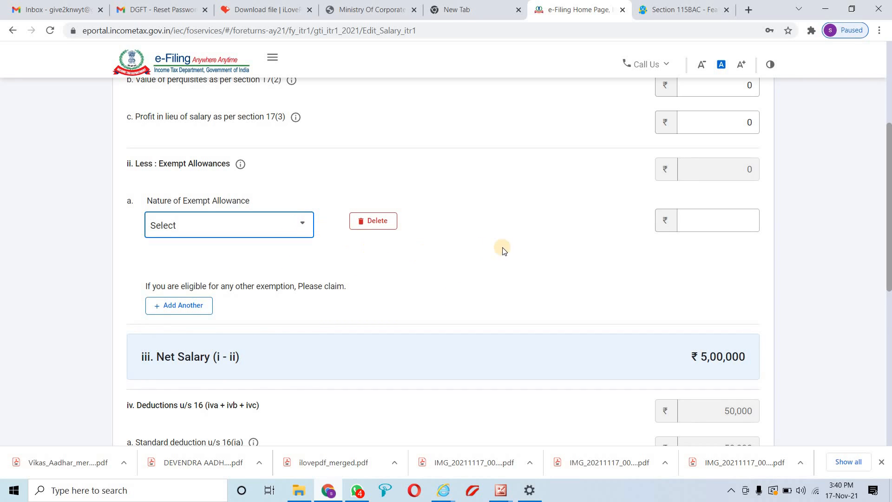
pyautogui.scroll(1, 511, 276)
pyautogui.click(722, 275)
pyautogui.write('0')
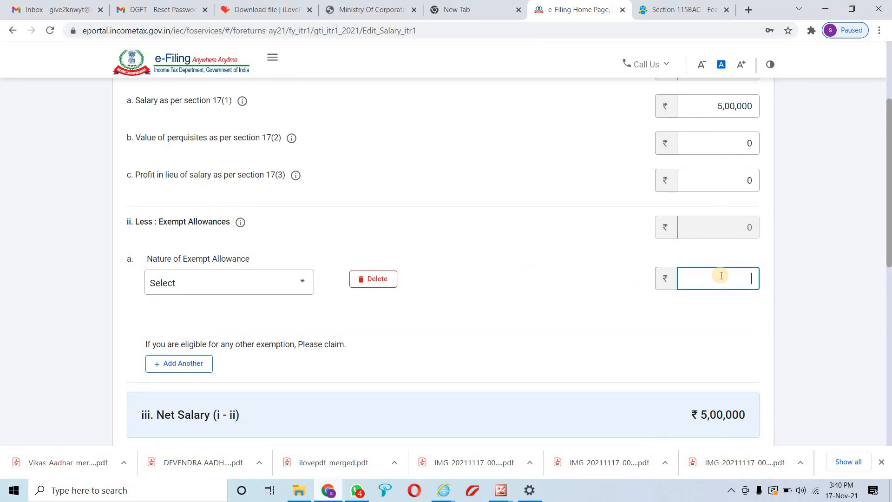
# Set Professional tax u/s 16(iii) to 0 and save the salary details
pyautogui.scroll(-2, 563, 286)
pyautogui.scroll(-1, 425, 325)
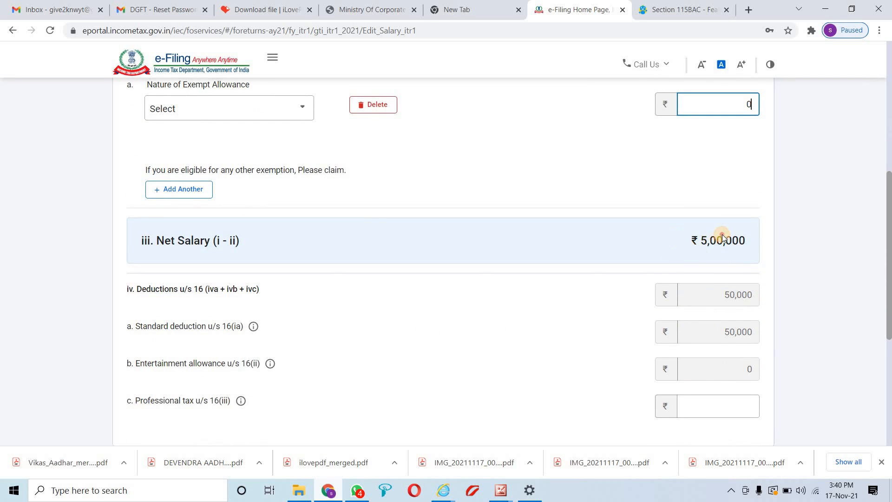
pyautogui.moveTo(723, 239); pyautogui.dragTo(328, 283)
pyautogui.scroll(-2, 695, 253)
pyautogui.moveTo(723, 182); pyautogui.dragTo(763, 184)
pyautogui.scroll(-1, 441, 233)
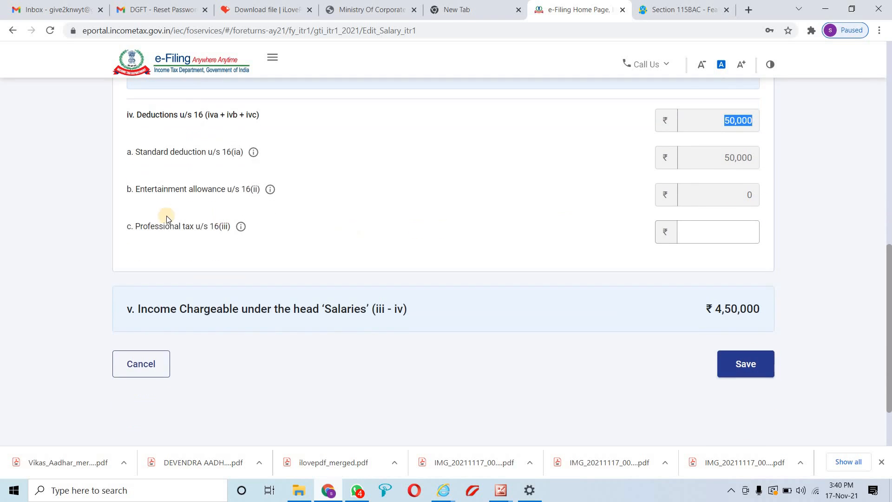
pyautogui.click(242, 228)
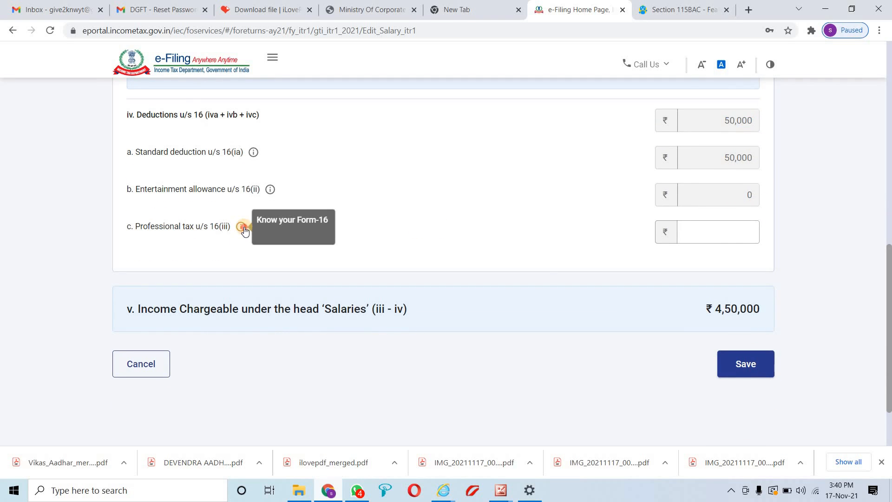
pyautogui.click(722, 231)
pyautogui.write('0')
pyautogui.click(534, 252)
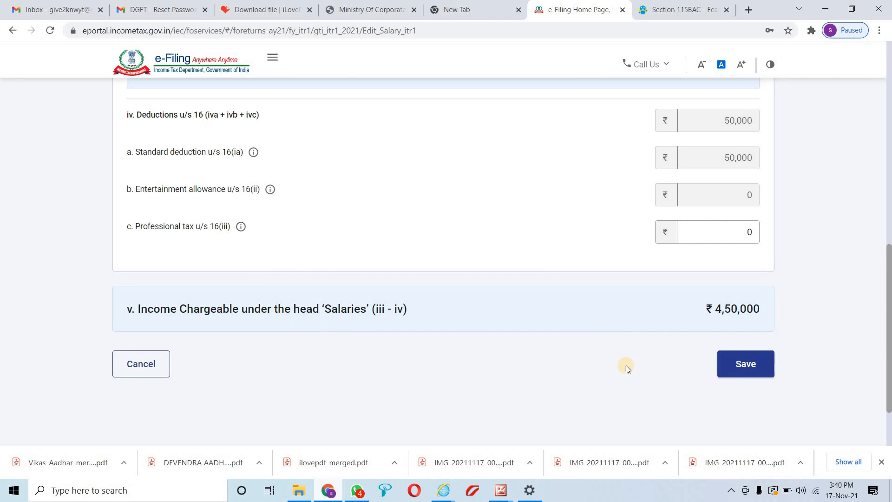
pyautogui.click(756, 365)
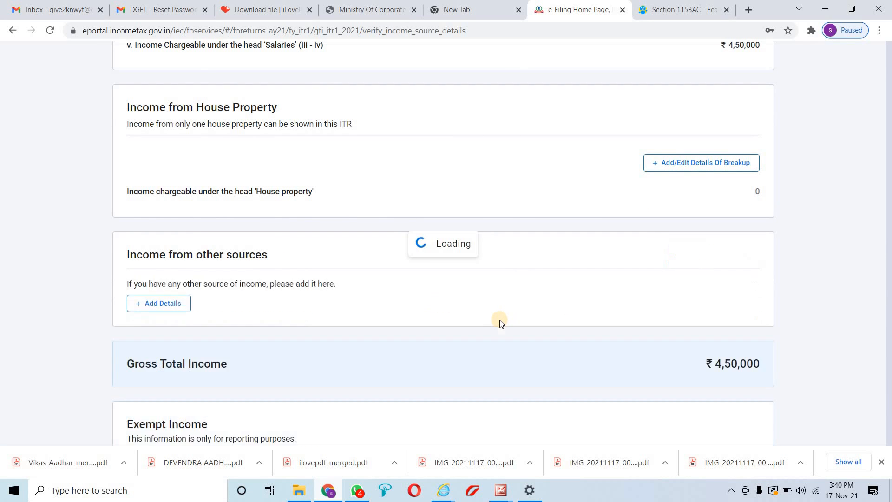
# Open the Income from House Property breakup form
pyautogui.scroll(-3, 498, 320)
pyautogui.scroll(-9, 457, 325)
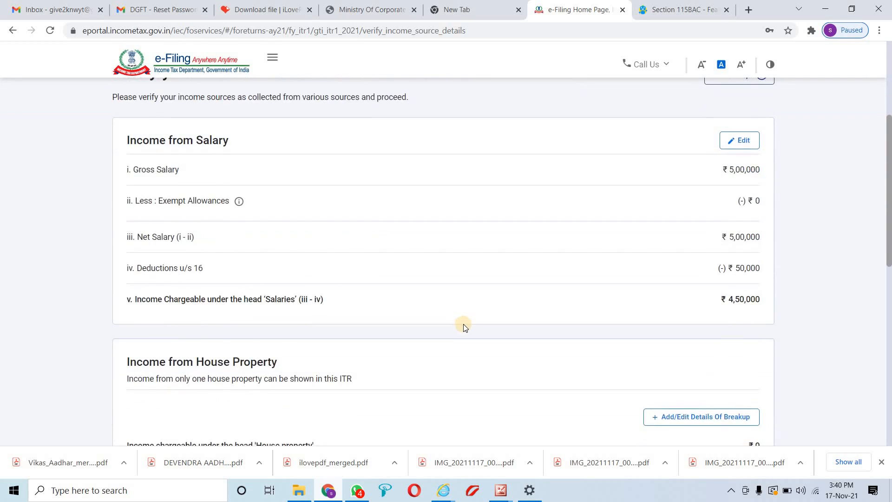
pyautogui.scroll(3, 210, 210)
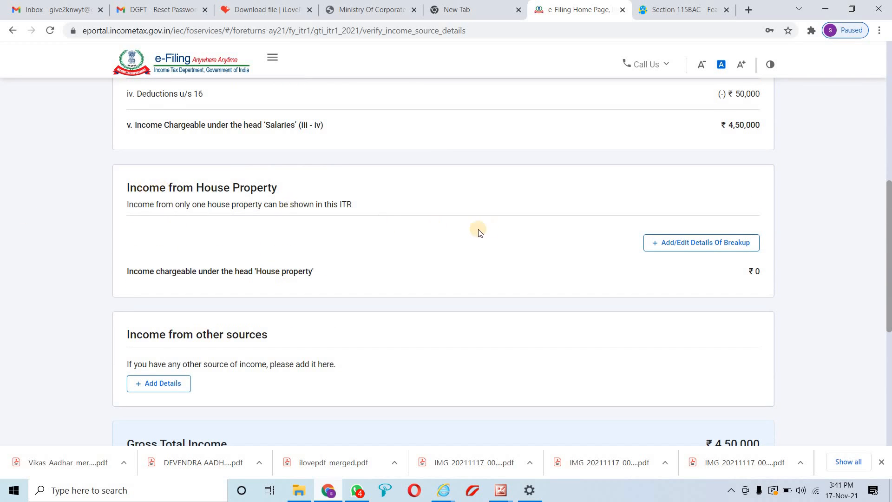
pyautogui.moveTo(278, 189); pyautogui.dragTo(125, 177)
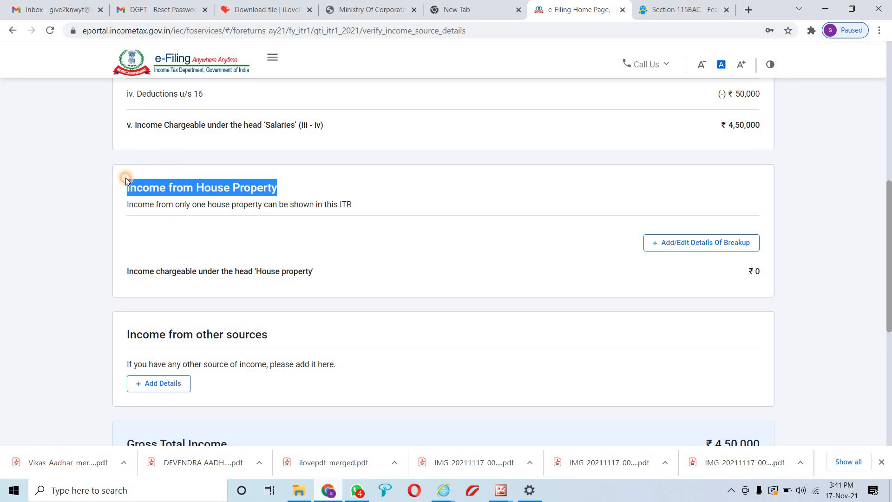
pyautogui.click(668, 242)
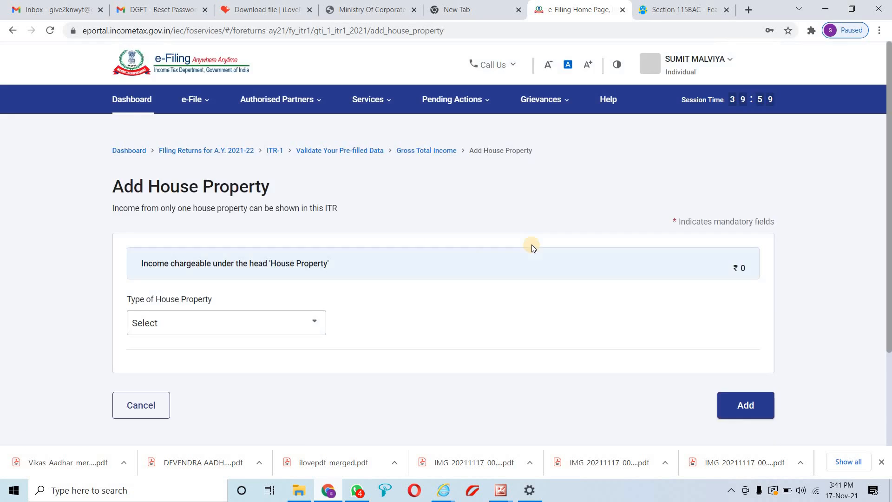
# Set the Type of House Property to Self Occupied
pyautogui.click(243, 317)
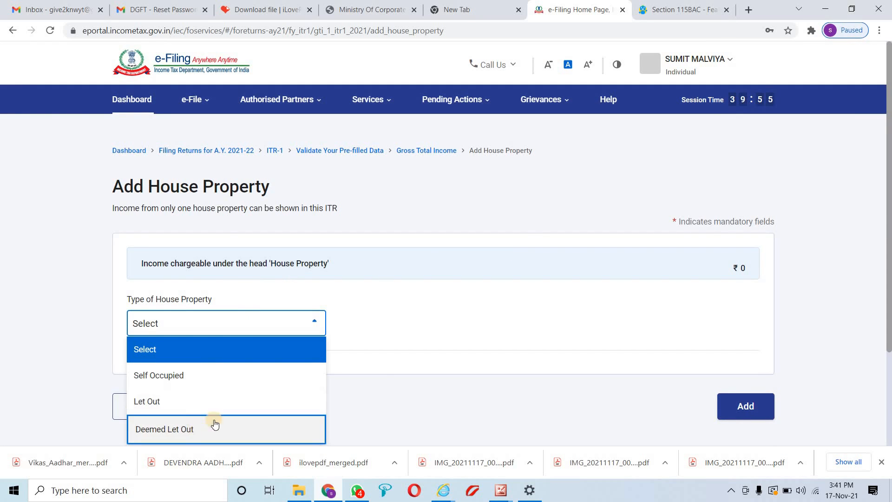
pyautogui.scroll(-3, 383, 368)
pyautogui.click(454, 300)
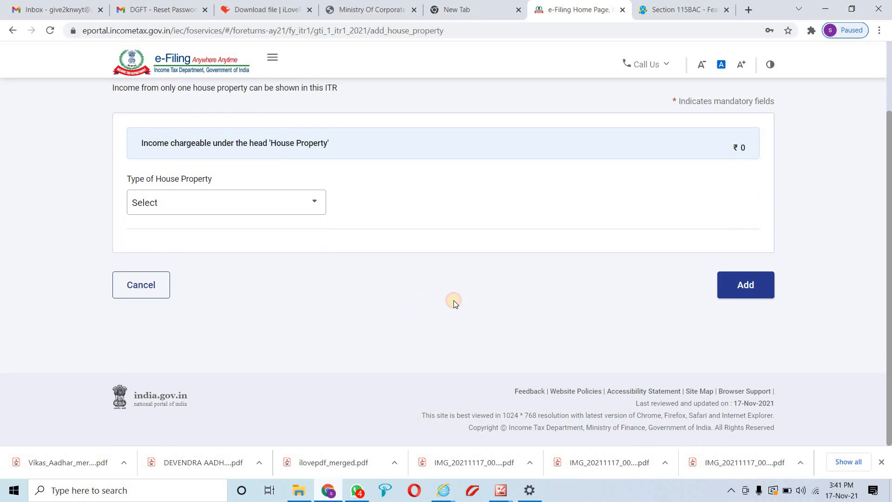
pyautogui.click(174, 200)
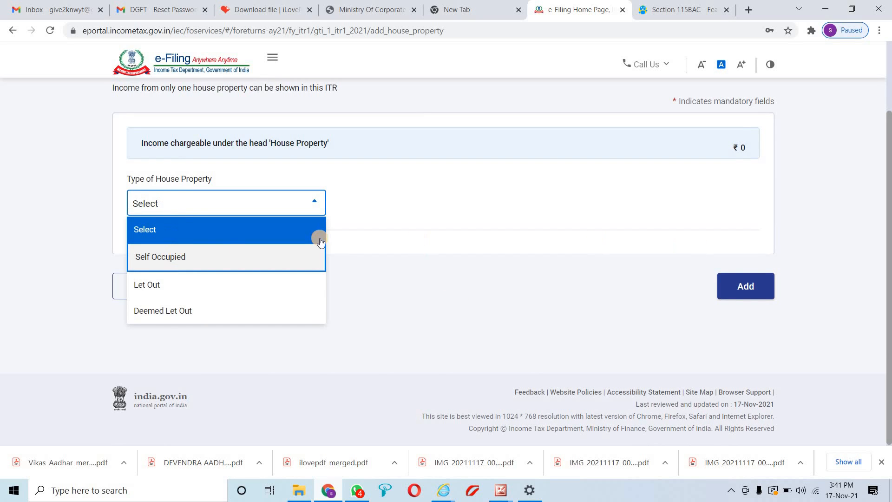
pyautogui.click(319, 244)
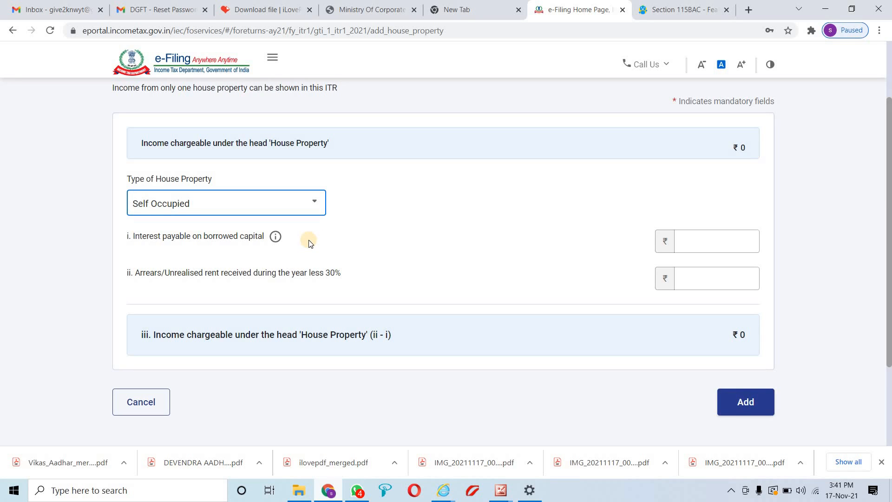
# Review the interest on borrowed capital and unrealised rent lines, then cancel the entry
pyautogui.moveTo(297, 240); pyautogui.dragTo(142, 241)
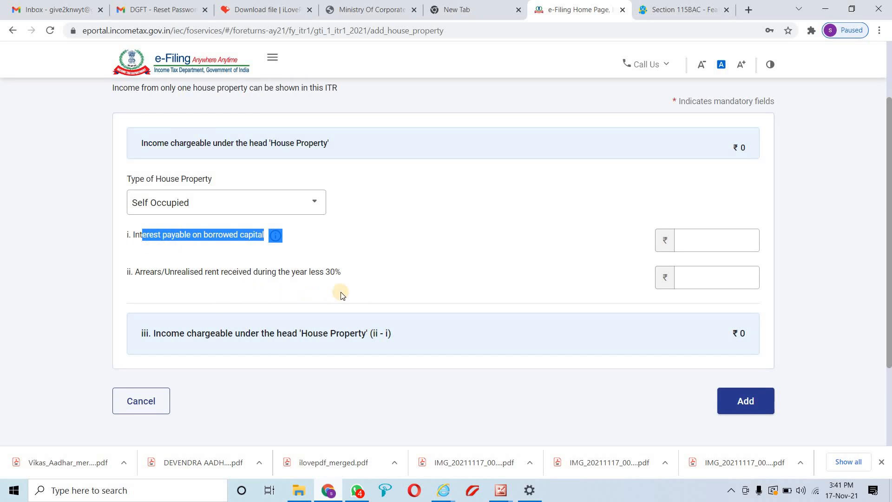
pyautogui.moveTo(344, 275); pyautogui.dragTo(204, 275)
pyautogui.scroll(-2, 358, 290)
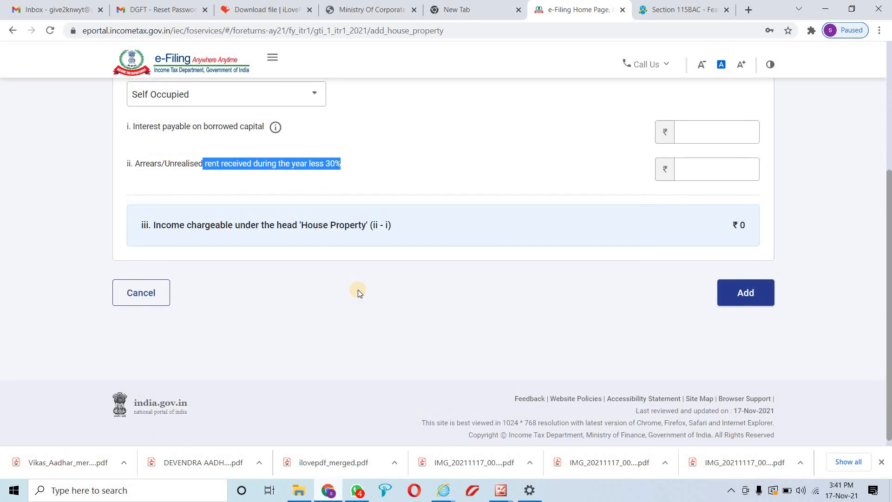
pyautogui.scroll(5, 358, 289)
pyautogui.scroll(-3, 354, 291)
pyautogui.scroll(-2, 355, 294)
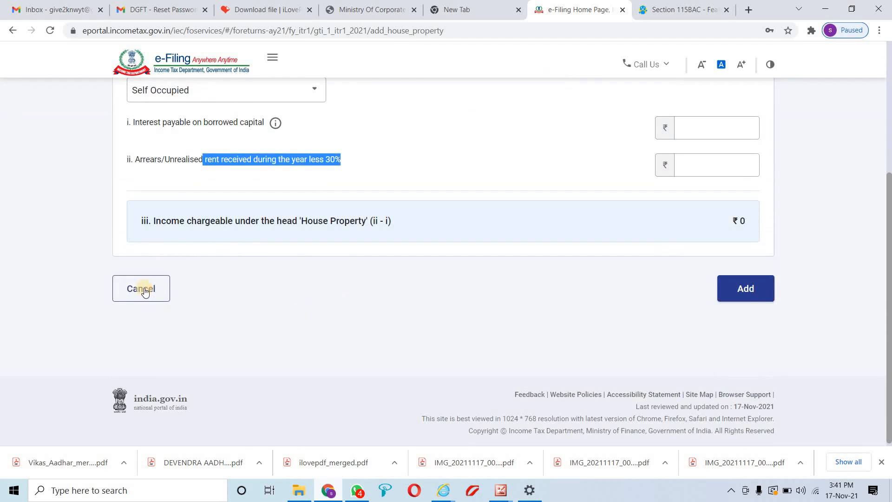
pyautogui.click(136, 286)
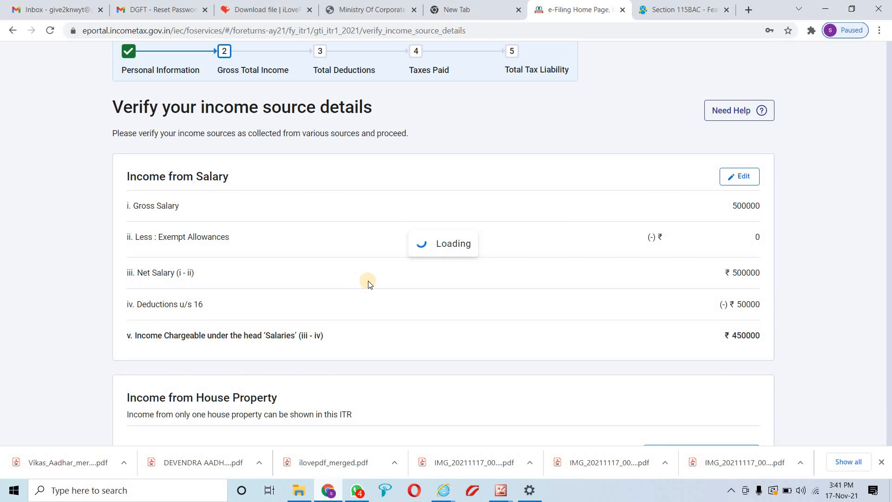
# Open the Income from Other Sources questions
pyautogui.scroll(-12, 460, 302)
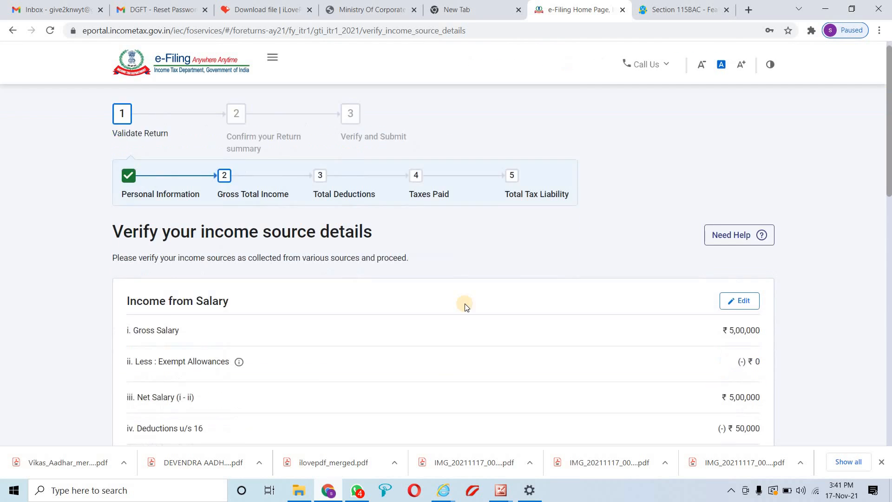
pyautogui.scroll(-2, 469, 304)
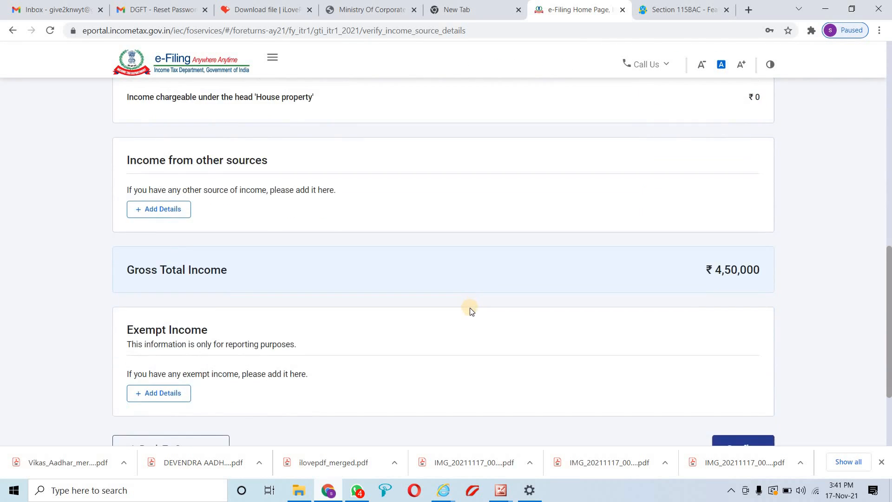
pyautogui.scroll(3, 469, 306)
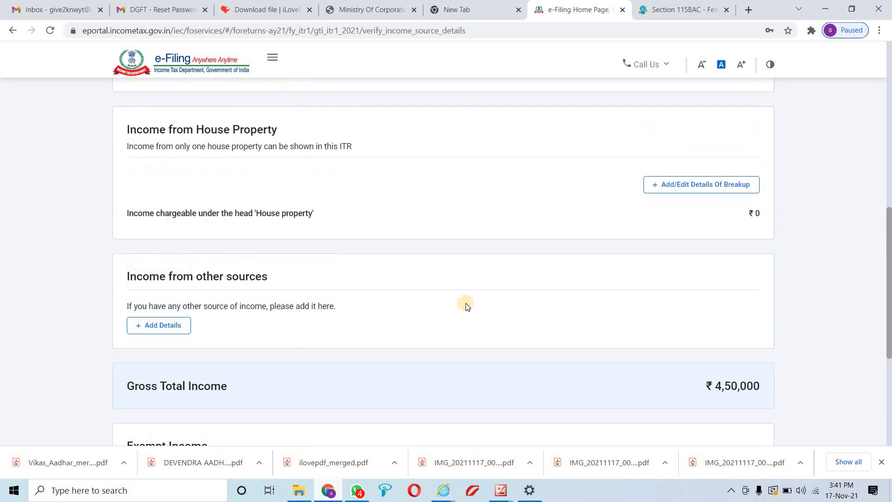
pyautogui.click(162, 331)
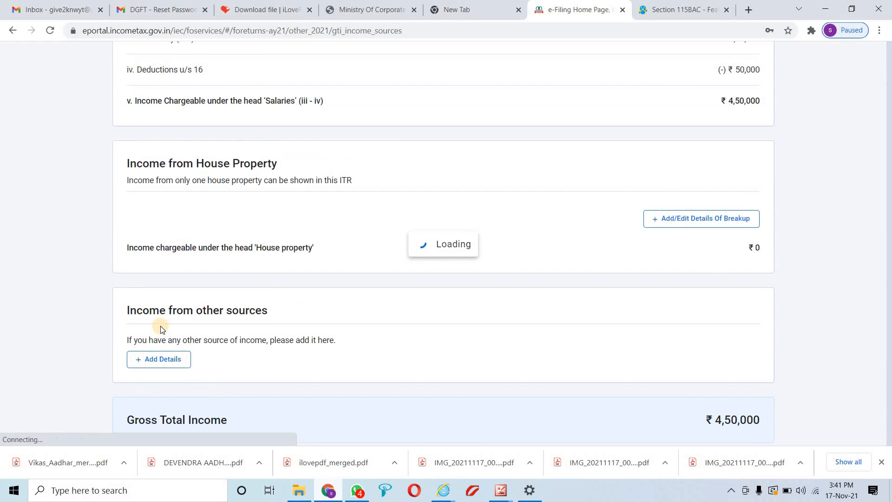
pyautogui.scroll(-4, 236, 311)
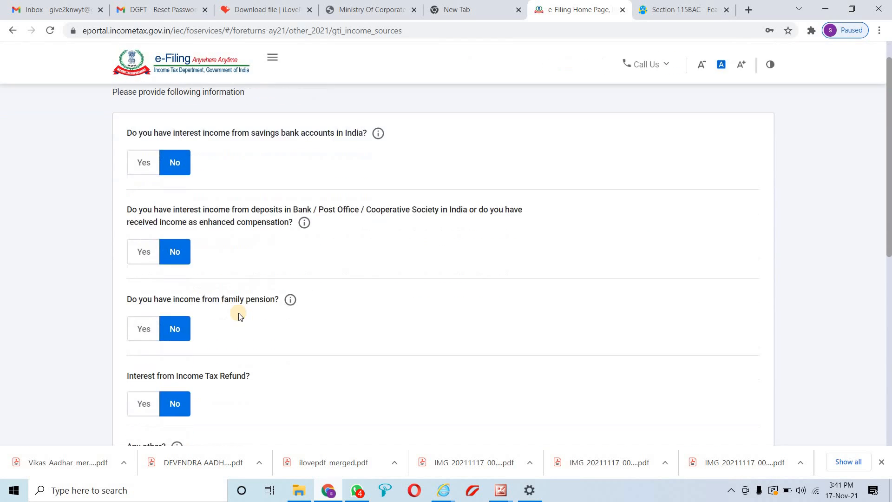
pyautogui.scroll(-5, 236, 307)
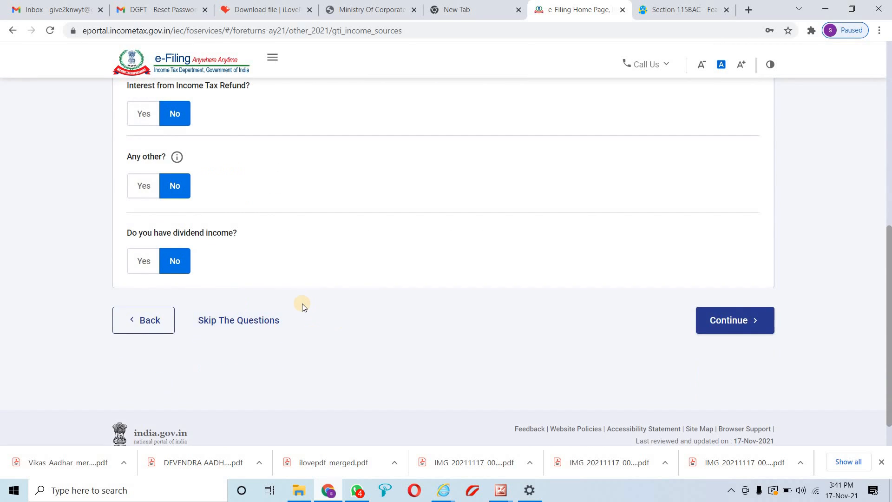
pyautogui.scroll(7, 345, 313)
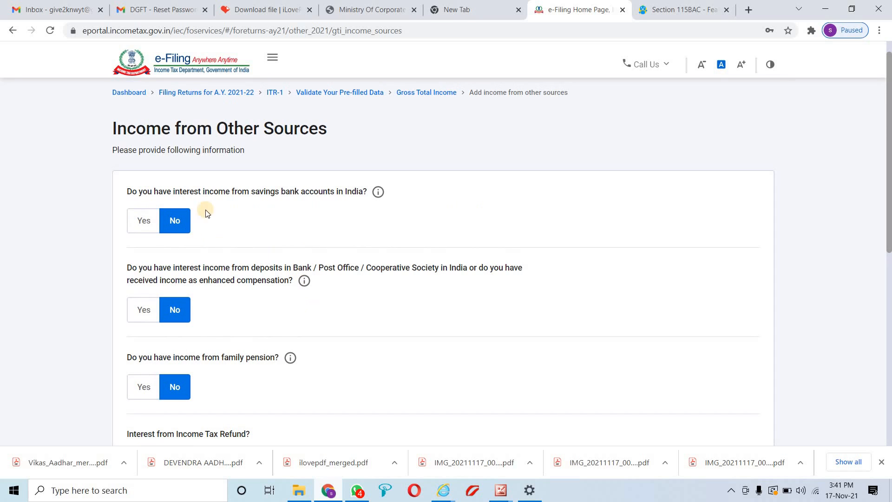
# Review savings interest, refund interest, Any other and dividend questions, leaving all No, and continue
pyautogui.moveTo(152, 191); pyautogui.dragTo(338, 194)
pyautogui.scroll(-1, 288, 215)
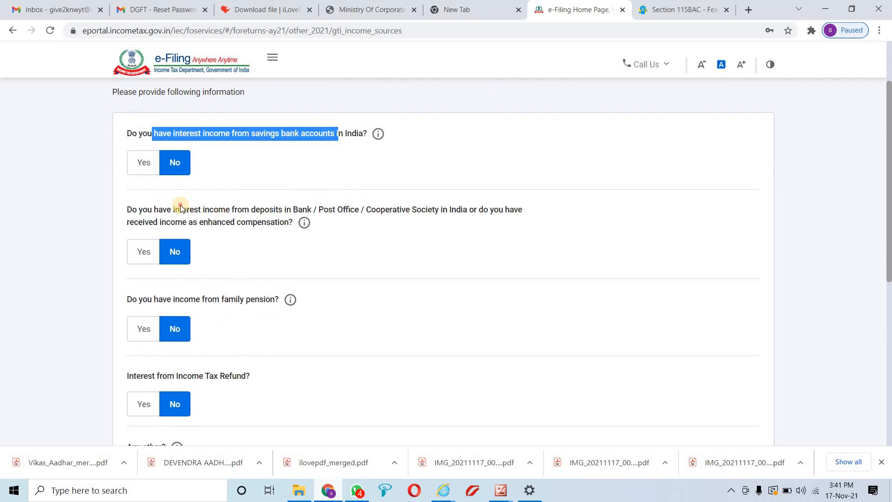
pyautogui.moveTo(179, 210); pyautogui.dragTo(409, 229)
pyautogui.scroll(-2, 408, 229)
pyautogui.moveTo(154, 183); pyautogui.dragTo(251, 187)
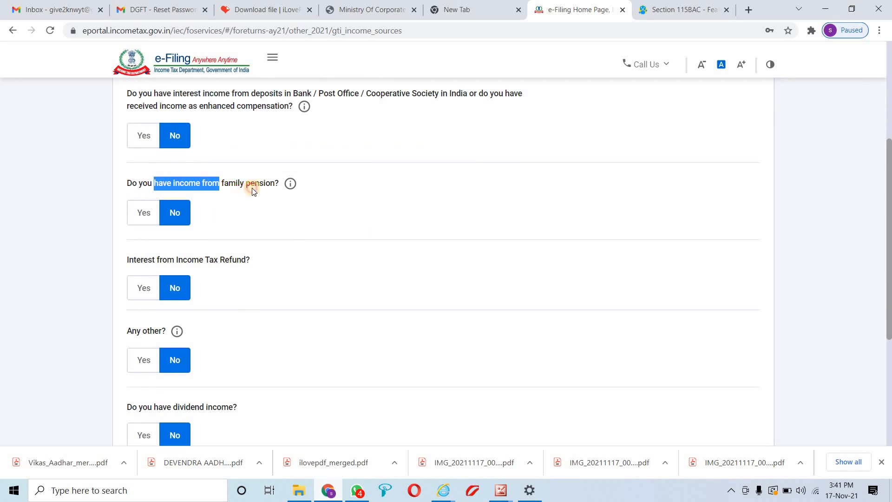
pyautogui.scroll(-2, 215, 219)
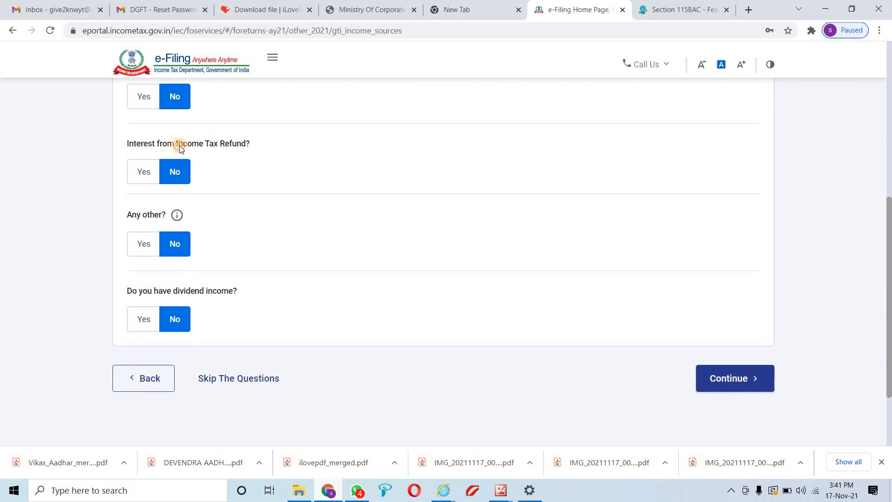
pyautogui.moveTo(141, 144); pyautogui.dragTo(252, 146)
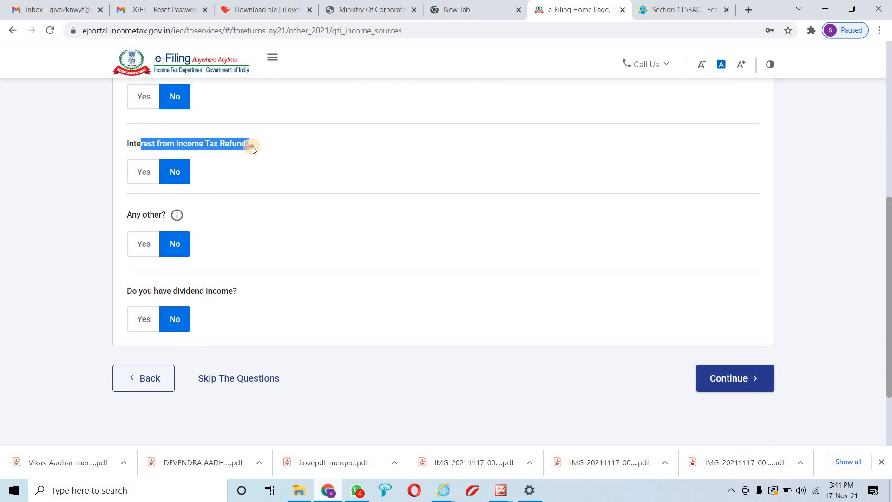
pyautogui.tripleClick(153, 214)
pyautogui.moveTo(137, 291); pyautogui.dragTo(235, 298)
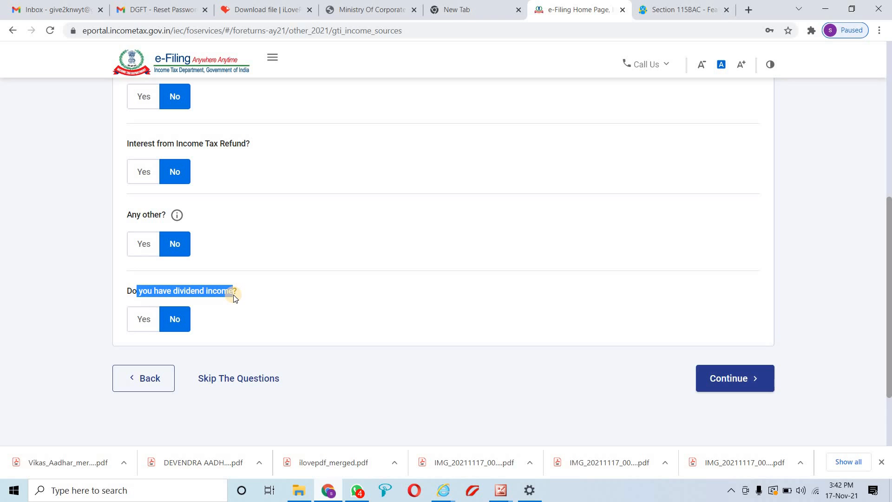
pyautogui.click(746, 382)
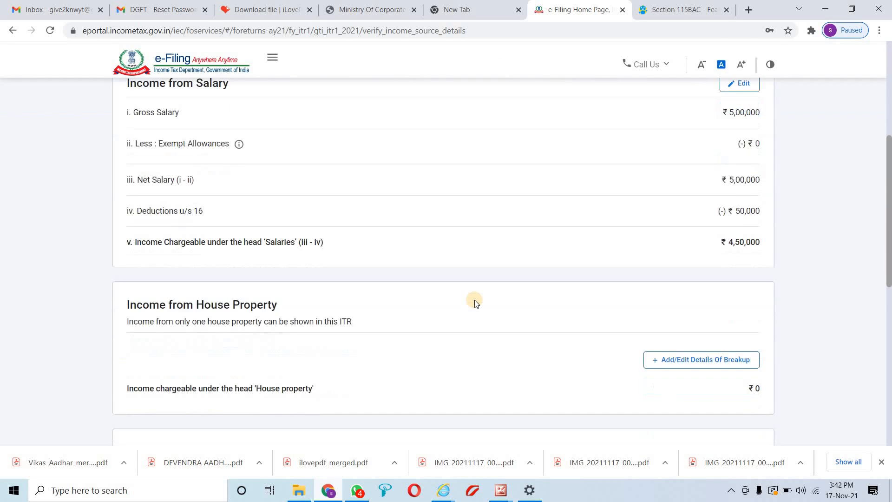
pyautogui.scroll(-6, 475, 302)
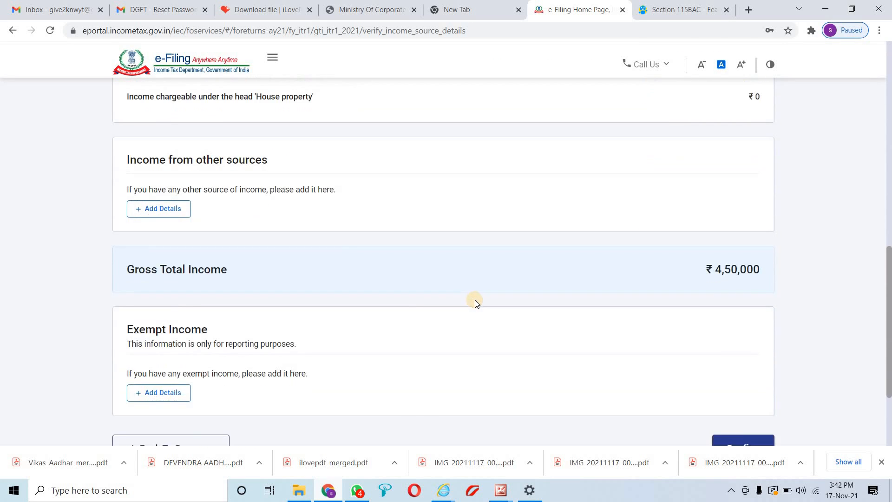
pyautogui.scroll(-3, 474, 302)
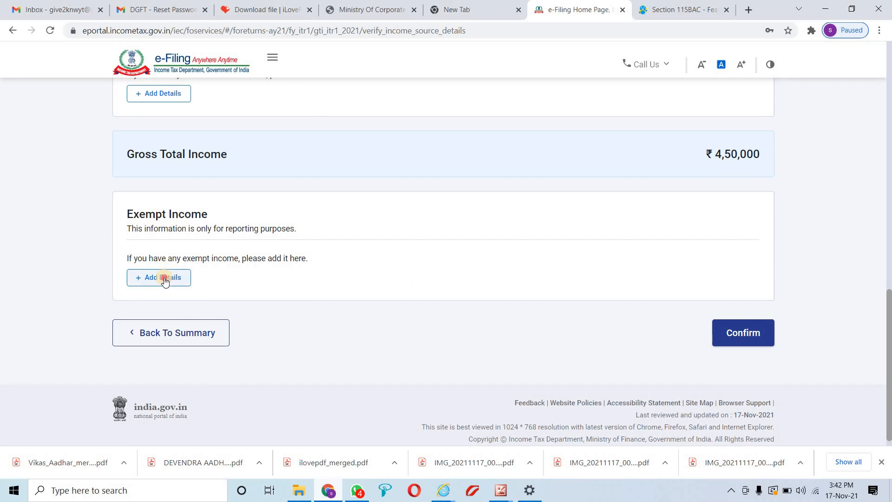
pyautogui.click(165, 279)
pyautogui.click(222, 254)
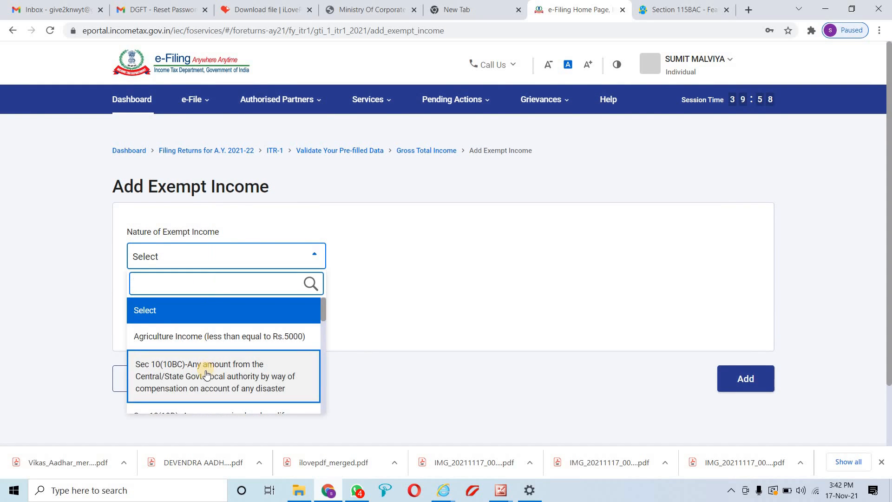
pyautogui.scroll(-1, 211, 378)
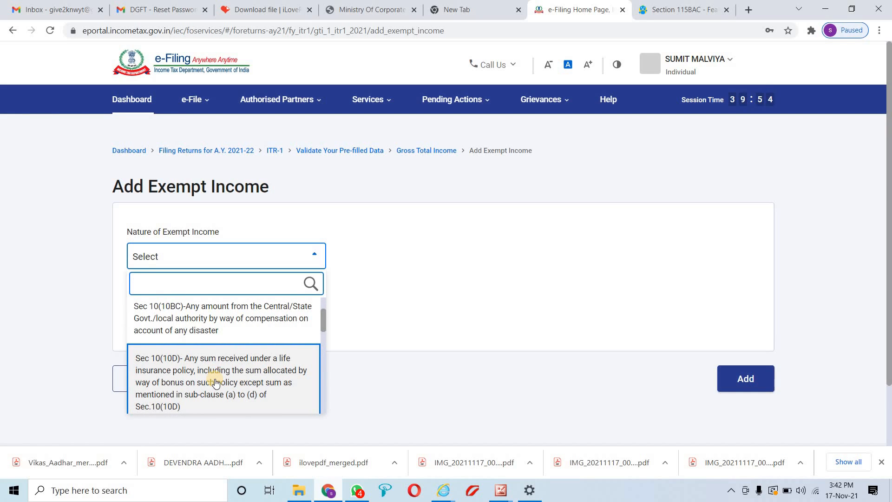
pyautogui.scroll(-1, 215, 382)
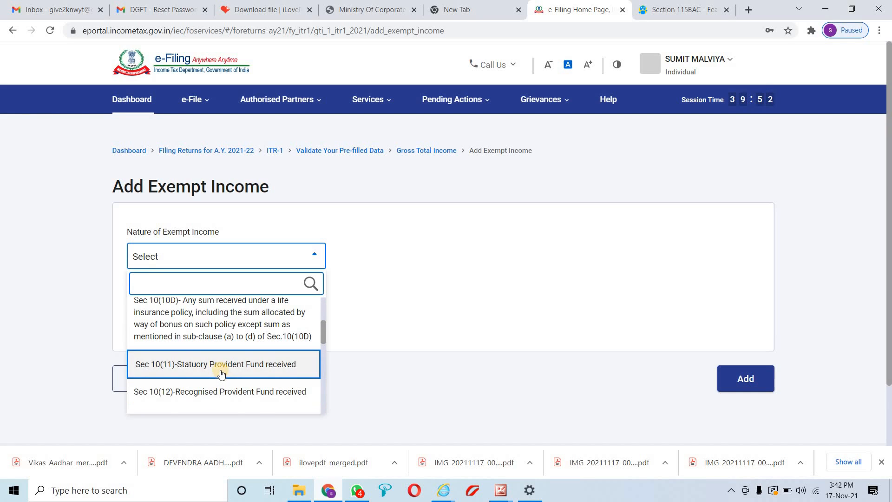
pyautogui.scroll(-1, 221, 374)
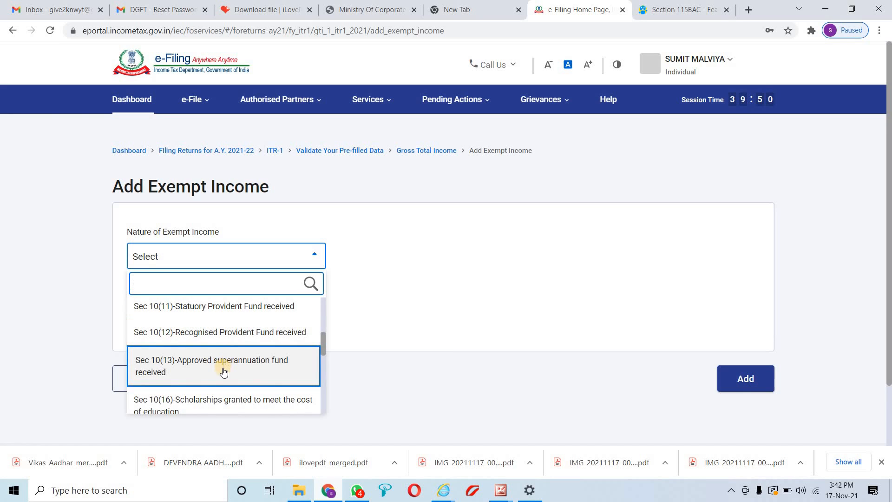
pyautogui.scroll(-1, 224, 372)
pyautogui.scroll(-4, 220, 374)
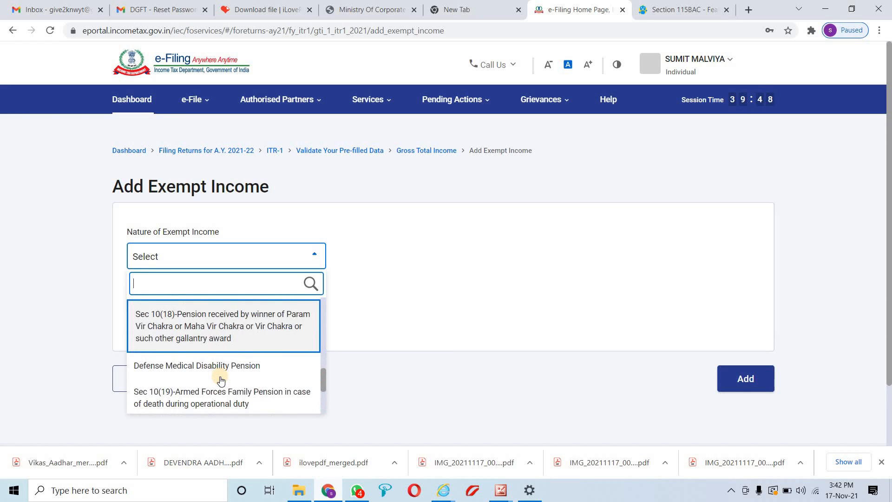
pyautogui.click(588, 371)
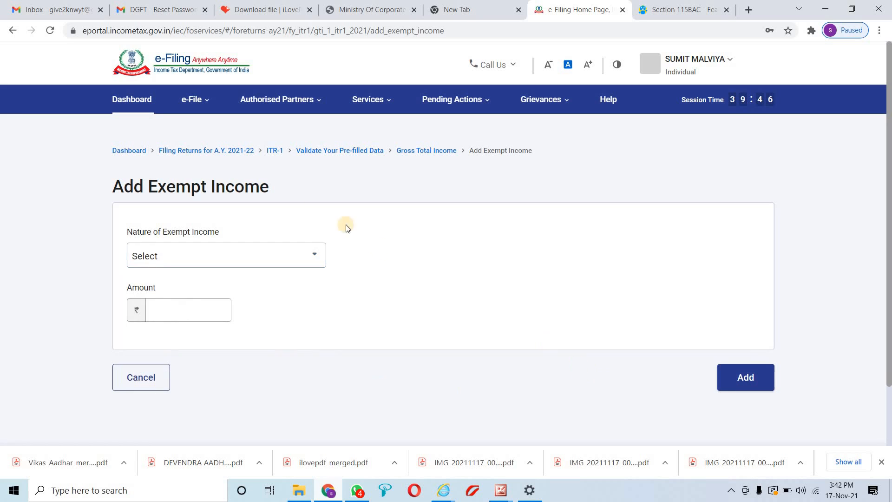
pyautogui.click(144, 375)
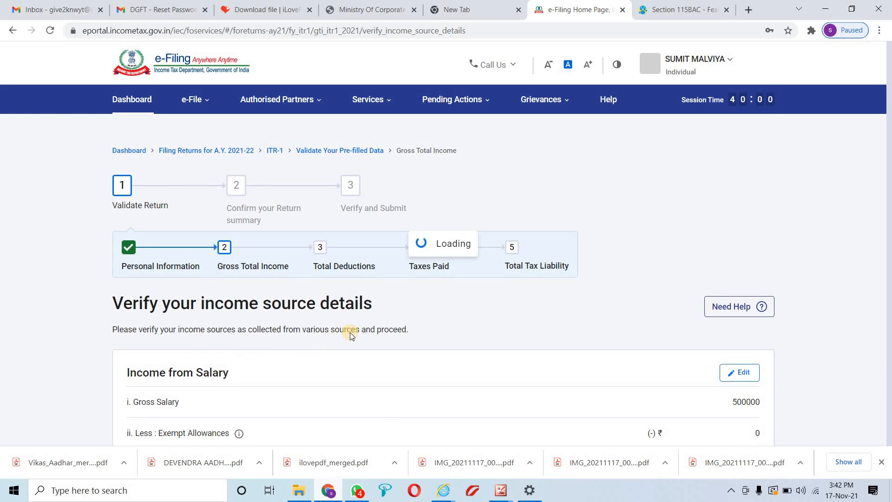
# Confirm the income source details, marking Gross Total Income ₹4,50,000 as Confirmed
pyautogui.scroll(-10, 385, 339)
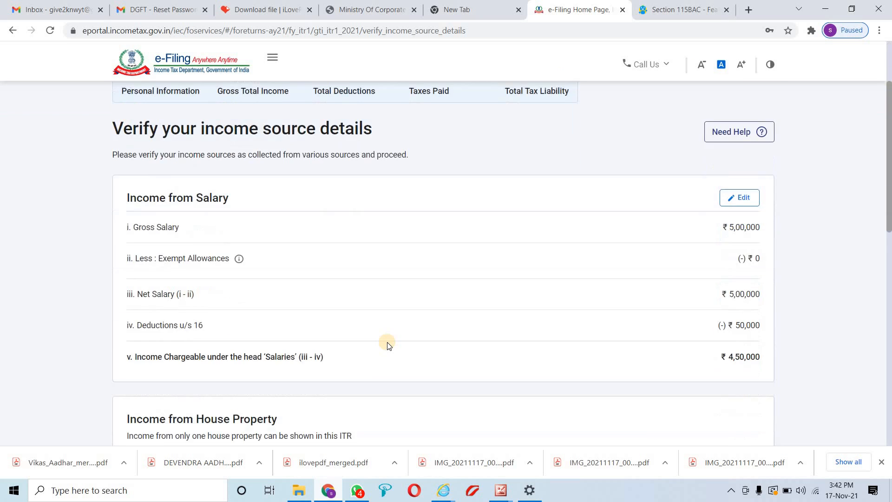
pyautogui.scroll(-4, 377, 342)
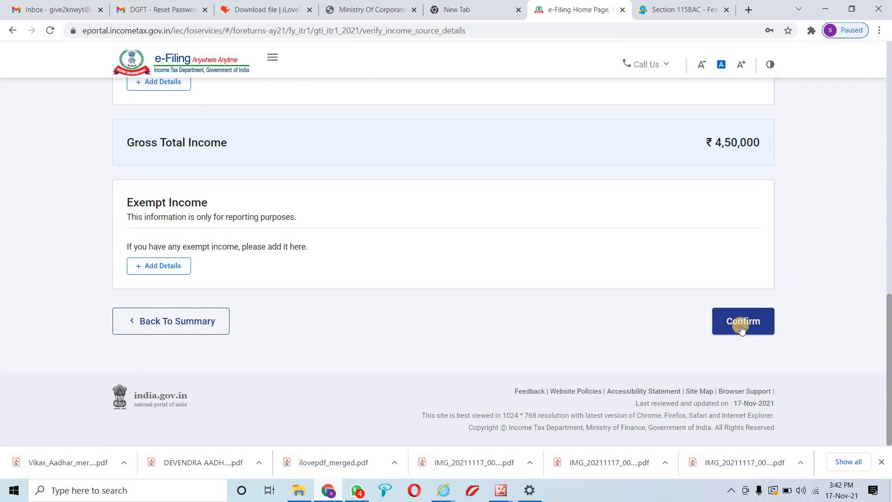
pyautogui.click(740, 325)
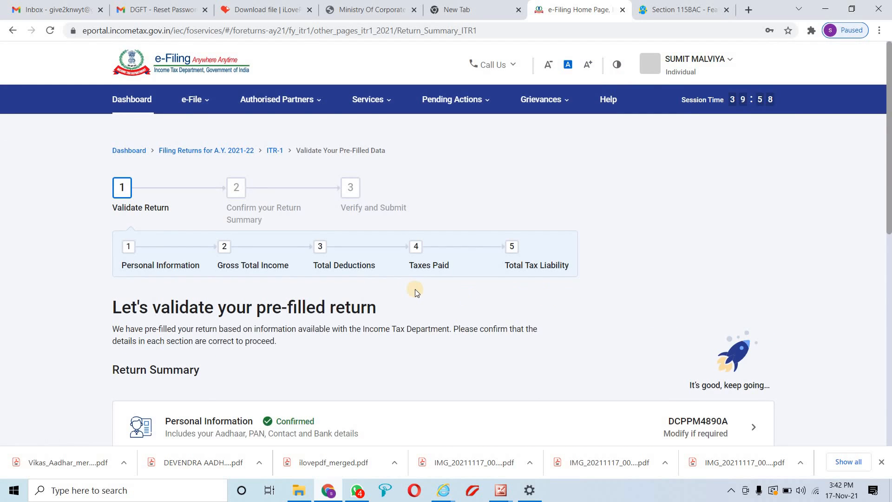
pyautogui.scroll(-2, 415, 292)
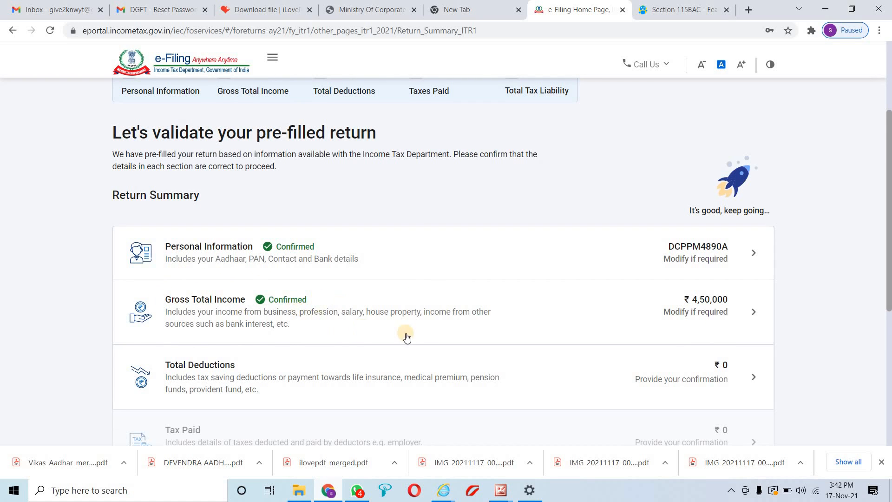
pyautogui.scroll(-2, 690, 290)
# Answer No to the donation and scientific research donation questions, then view the 80GG note
pyautogui.click(749, 261)
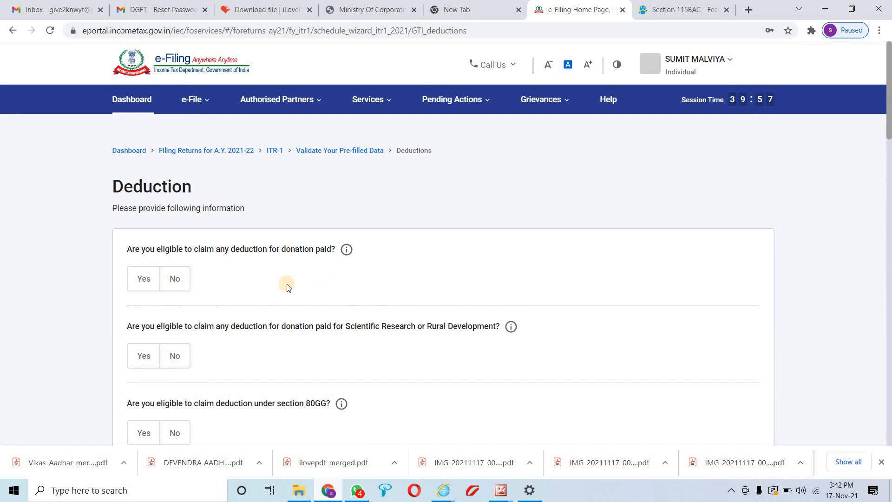
pyautogui.click(174, 280)
pyautogui.scroll(-3, 178, 276)
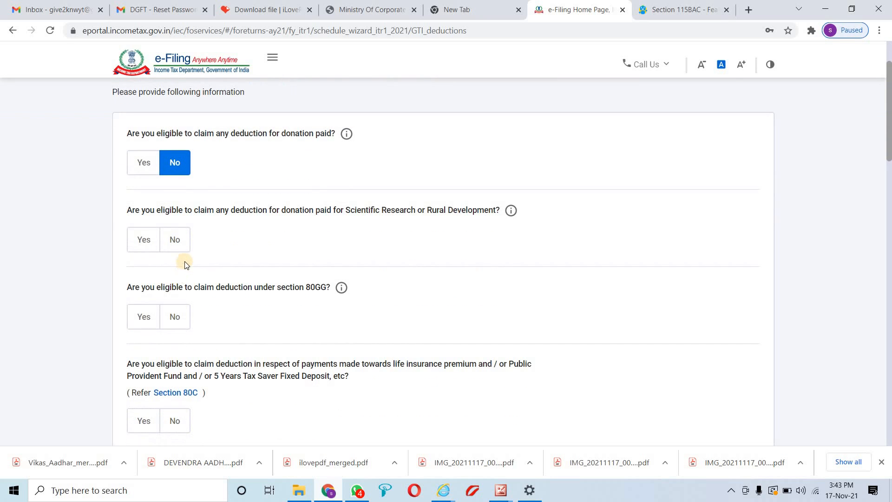
pyautogui.click(175, 239)
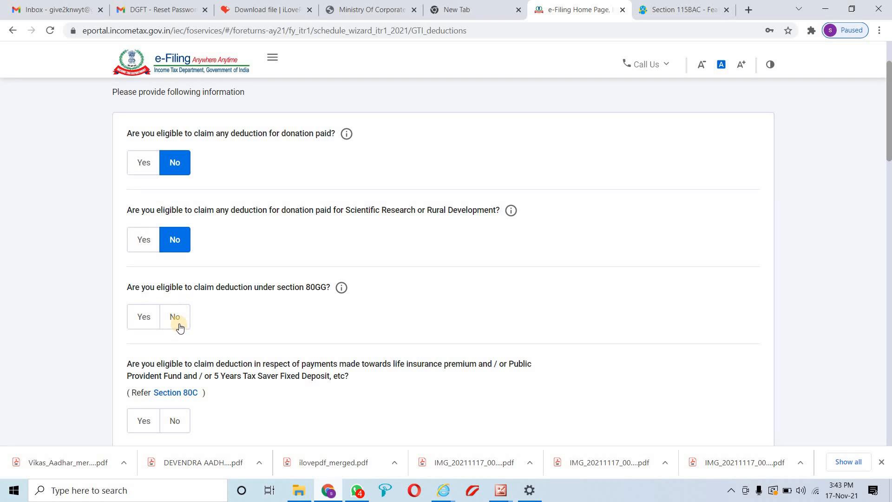
pyautogui.click(342, 288)
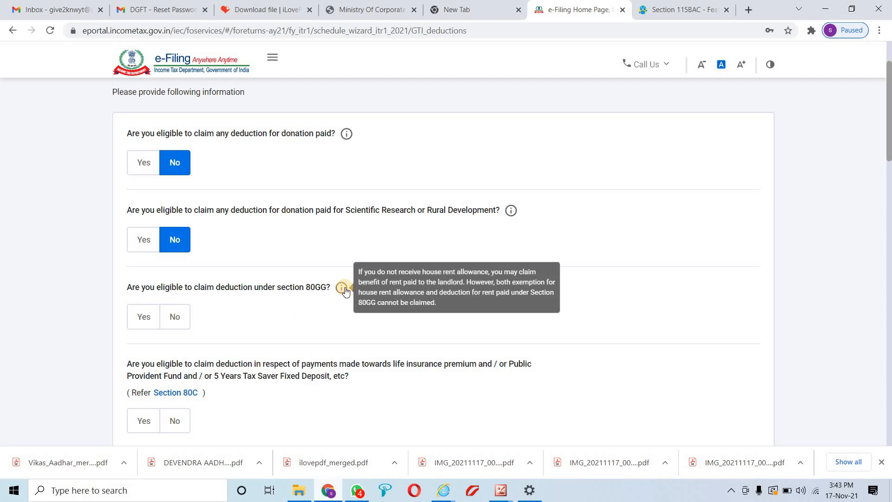
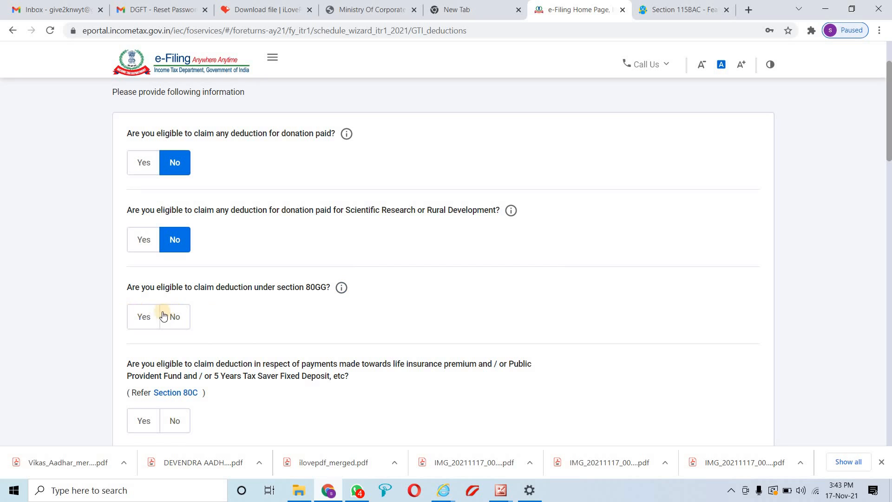
# Answer Yes to 80GG and claim 60,000 for rent paid
pyautogui.click(145, 313)
pyautogui.scroll(-2, 186, 310)
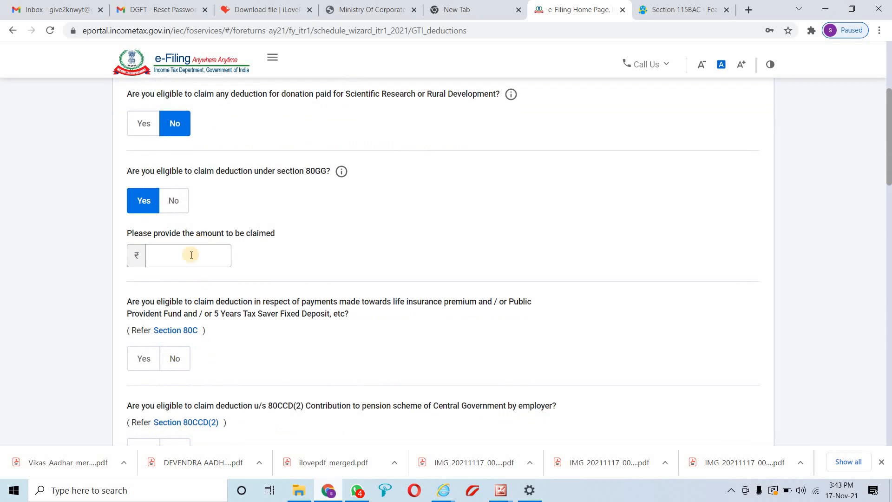
pyautogui.click(192, 254)
pyautogui.write('60000')
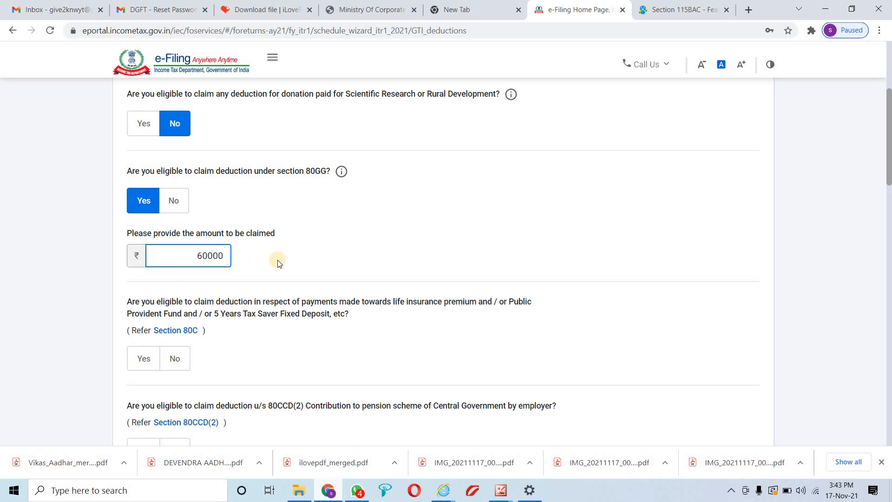
pyautogui.click(310, 267)
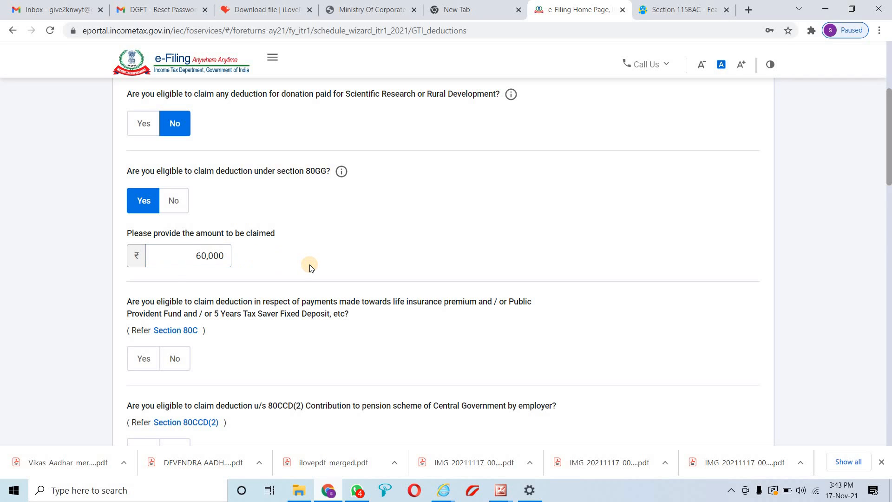
pyautogui.scroll(-1, 311, 267)
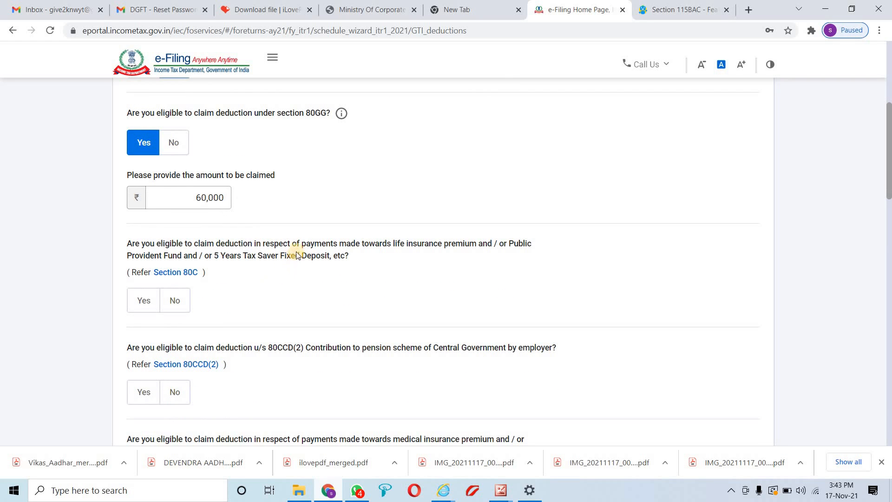
pyautogui.moveTo(426, 245); pyautogui.dragTo(492, 246)
# Answer Yes to Section 80C and enter 1,50,000, correcting an extra zero
pyautogui.click(155, 304)
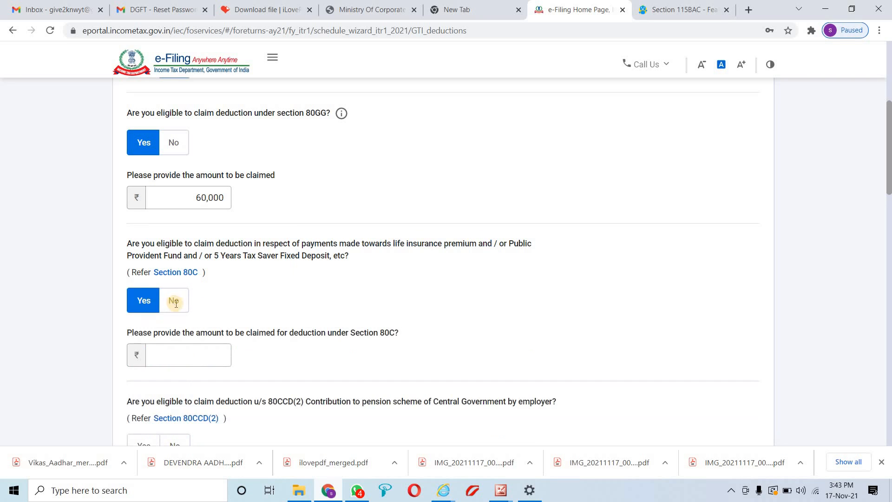
pyautogui.scroll(-2, 181, 278)
pyautogui.click(191, 239)
pyautogui.write('15')
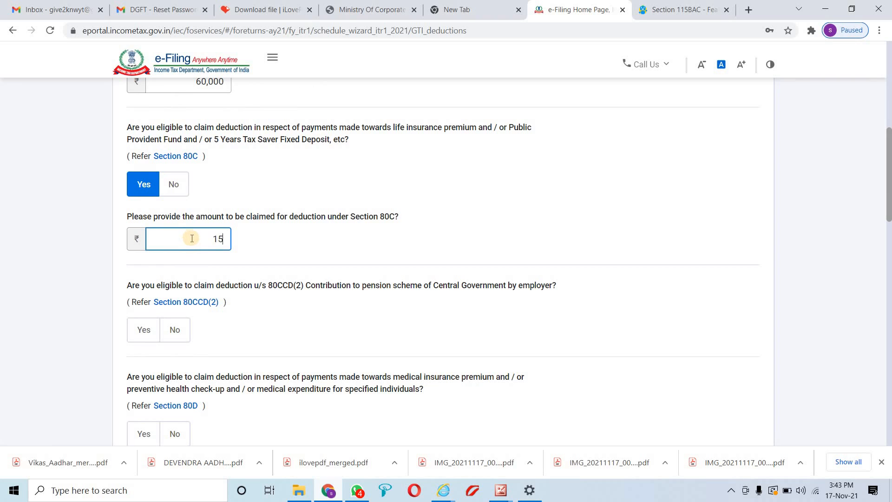
pyautogui.write('00000')
pyautogui.click(292, 242)
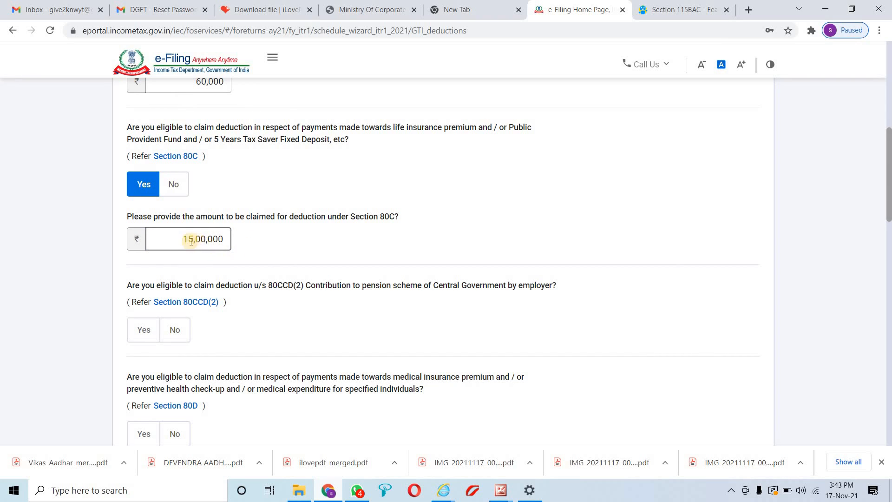
pyautogui.click(224, 241)
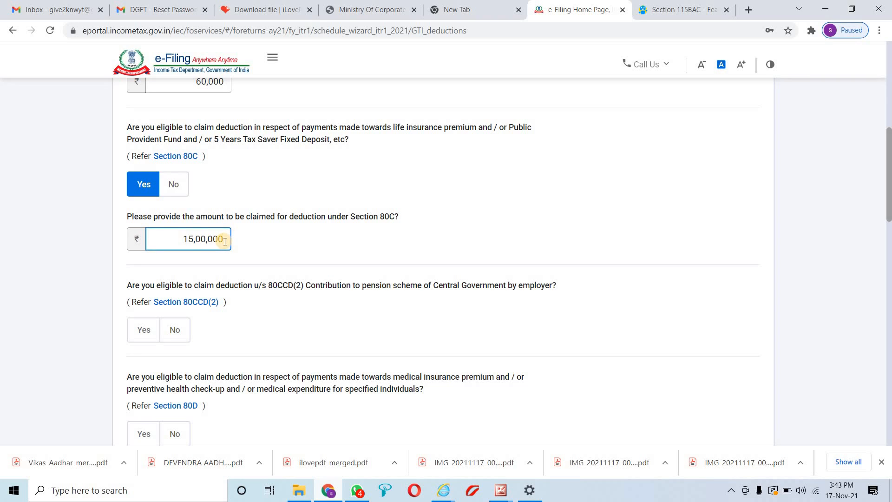
pyautogui.press('BackSpace')
pyautogui.click(241, 236)
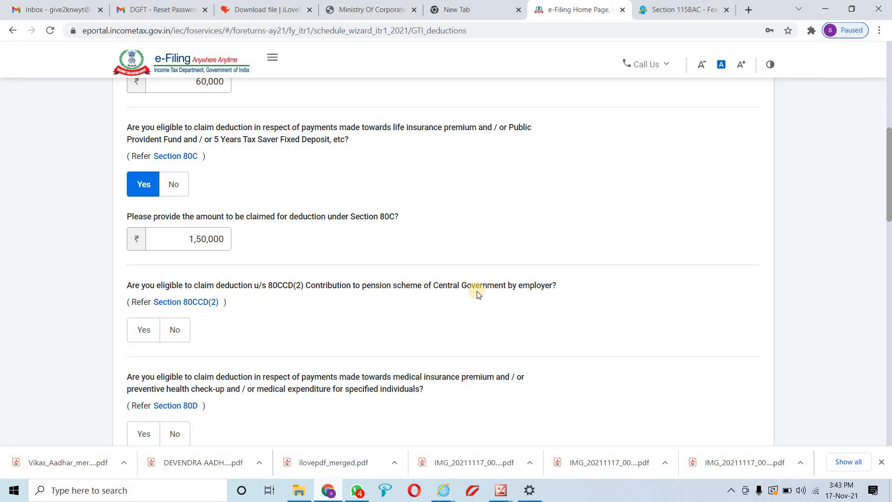
# Answer Yes to 80CCD(2) and enter 10,000 employer pension contribution
pyautogui.click(141, 343)
pyautogui.click(175, 386)
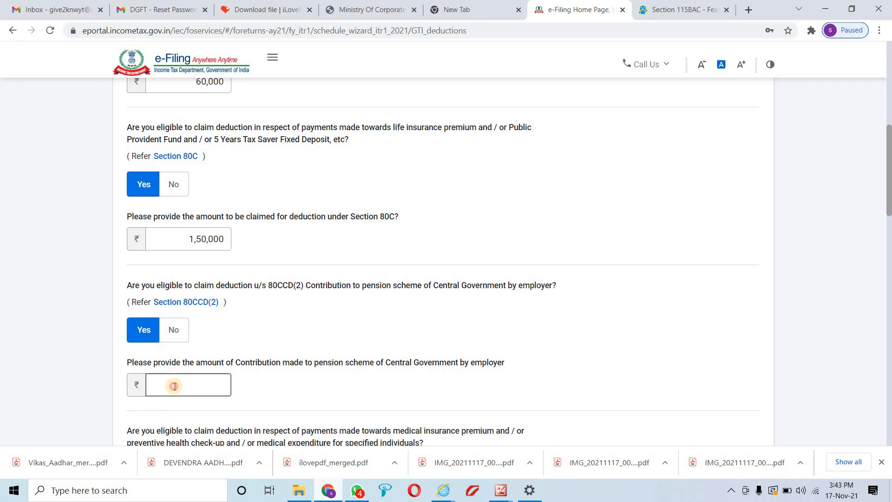
pyautogui.write('100000')
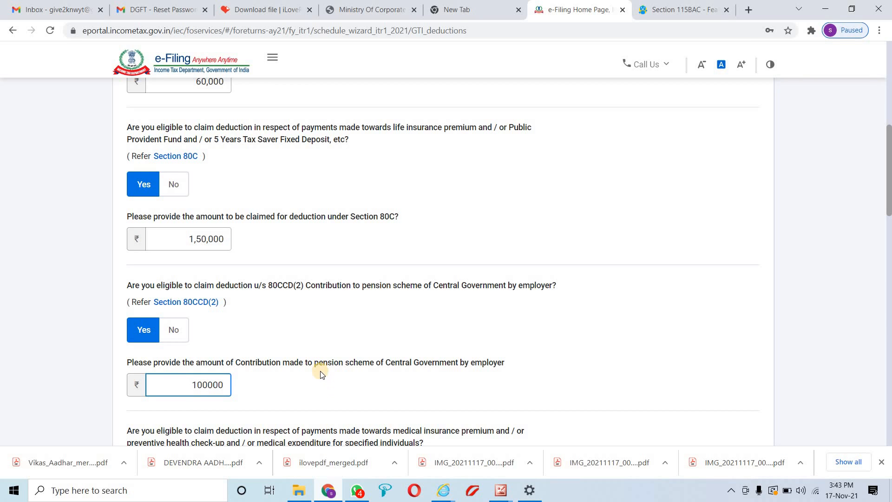
pyautogui.press('BackSpace')
pyautogui.click(312, 386)
pyautogui.scroll(-4, 311, 386)
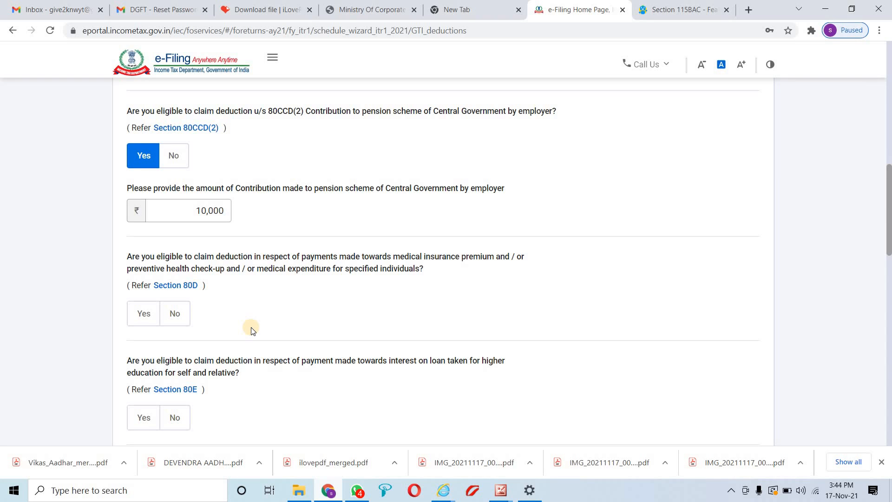
# Decline 80D and claim 2,00,000 education-loan interest under 80E
pyautogui.click(172, 312)
pyautogui.scroll(-3, 227, 313)
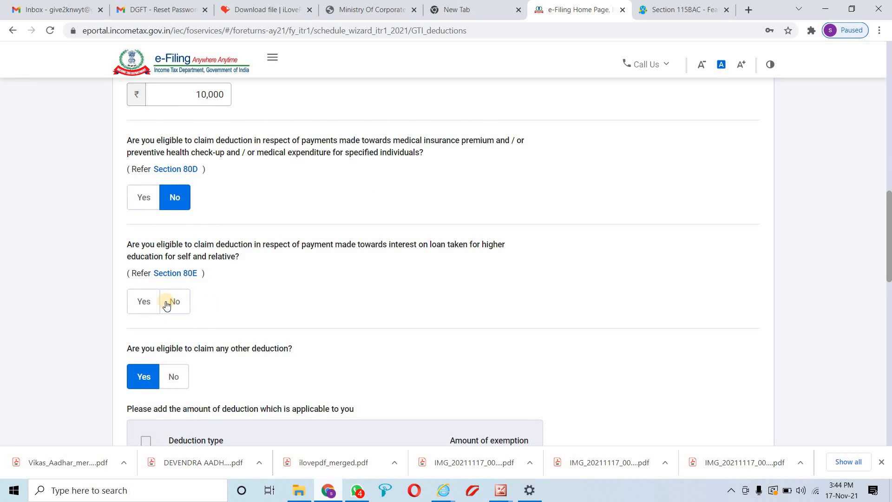
pyautogui.click(149, 304)
pyautogui.click(181, 349)
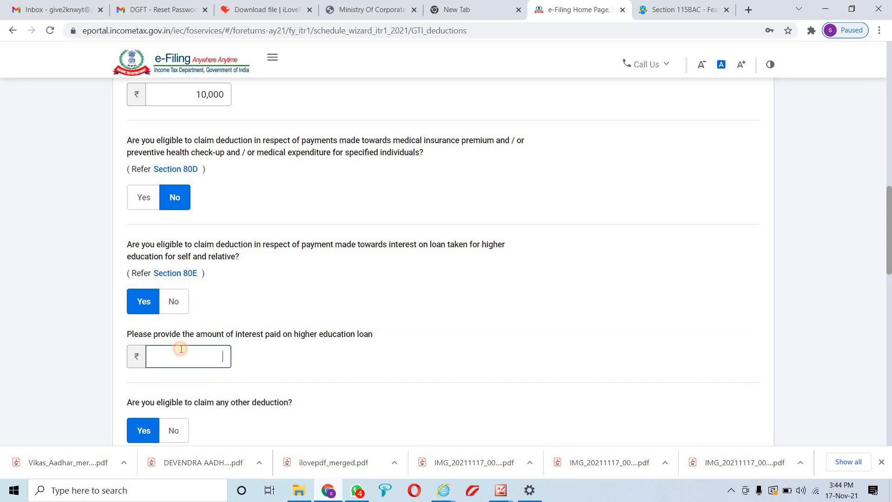
pyautogui.write('2,00,000')
pyautogui.click(275, 357)
pyautogui.scroll(-3, 275, 356)
pyautogui.scroll(-1, 275, 356)
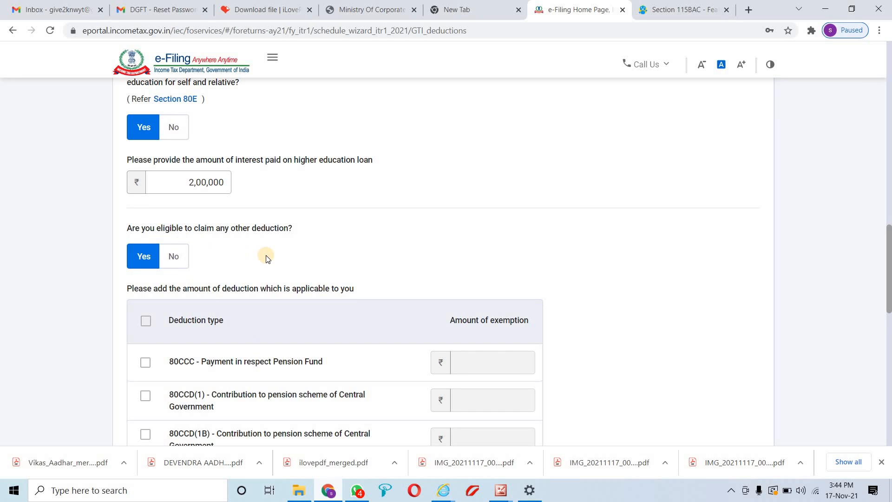
pyautogui.scroll(-2, 265, 258)
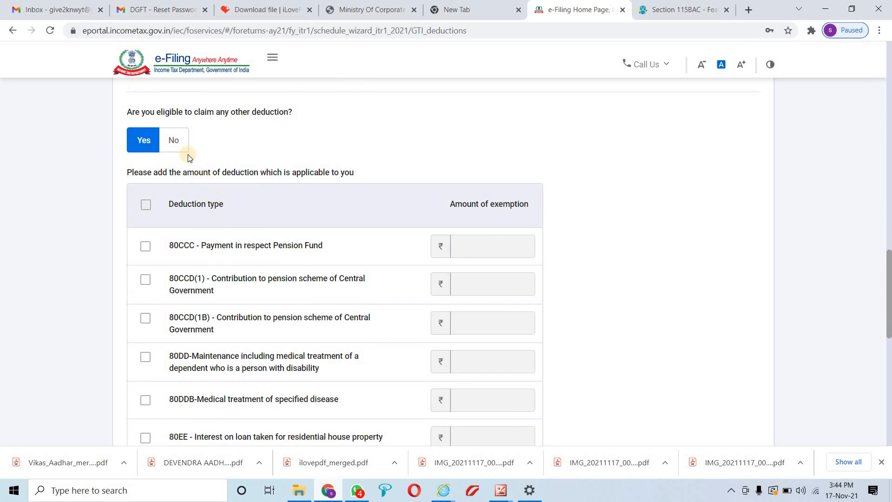
# Review the other deductions list, answer No, and submit the deduction answers
pyautogui.click(176, 140)
pyautogui.click(143, 230)
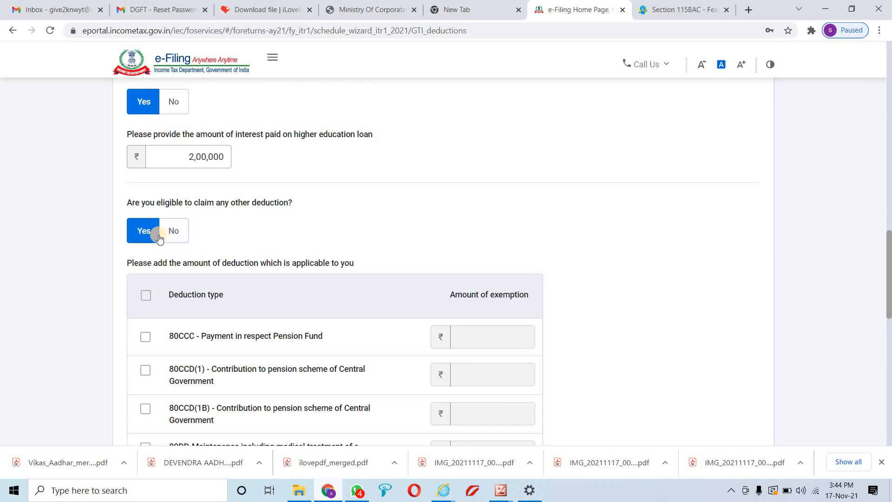
pyautogui.scroll(-2, 239, 247)
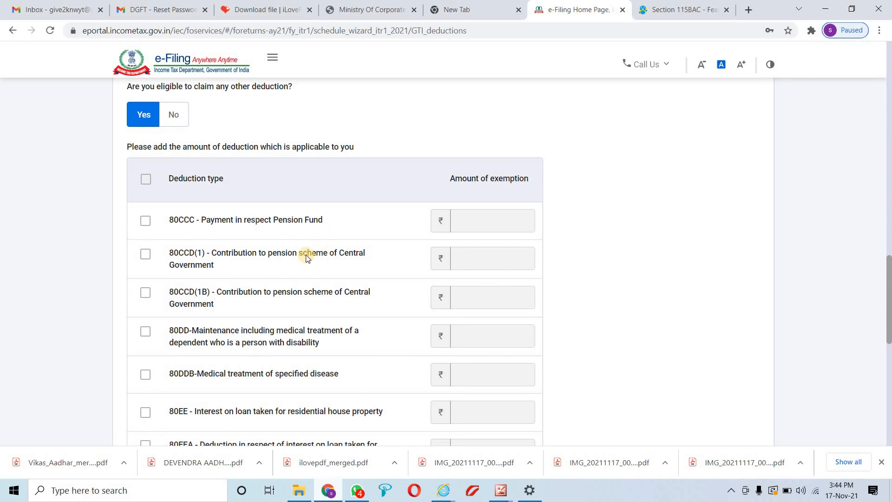
pyautogui.scroll(-1, 287, 257)
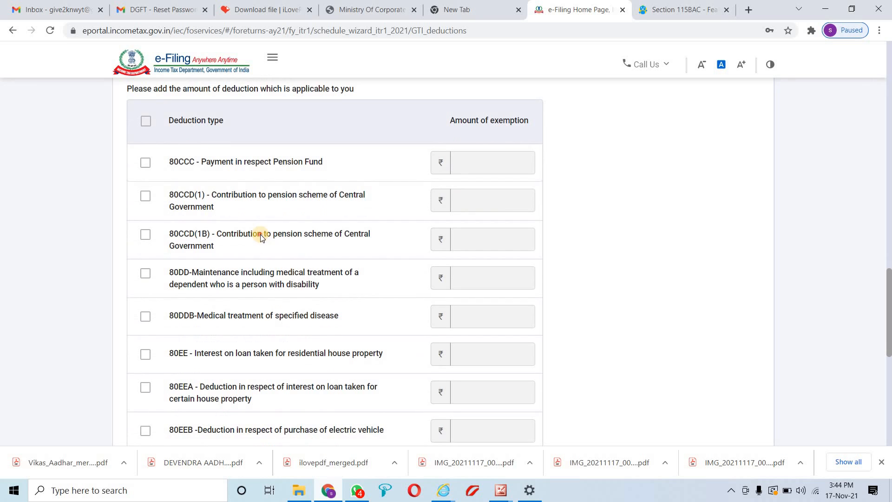
pyautogui.moveTo(261, 237); pyautogui.dragTo(339, 239)
pyautogui.moveTo(194, 271); pyautogui.dragTo(287, 297)
pyautogui.moveTo(237, 316); pyautogui.dragTo(313, 318)
pyautogui.scroll(-2, 268, 315)
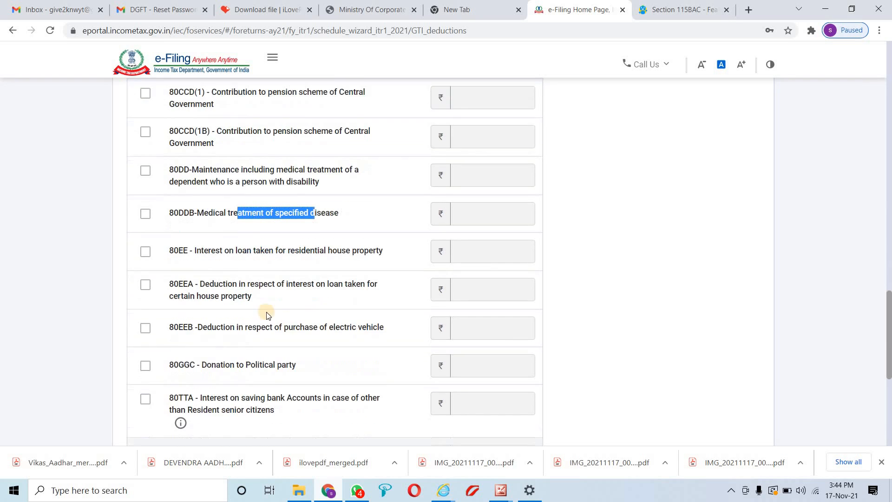
pyautogui.click(308, 239)
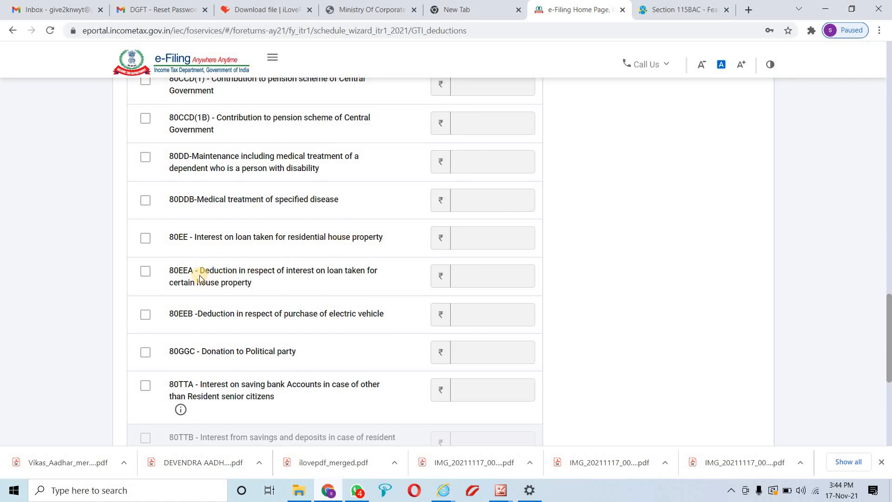
pyautogui.scroll(-5, 251, 276)
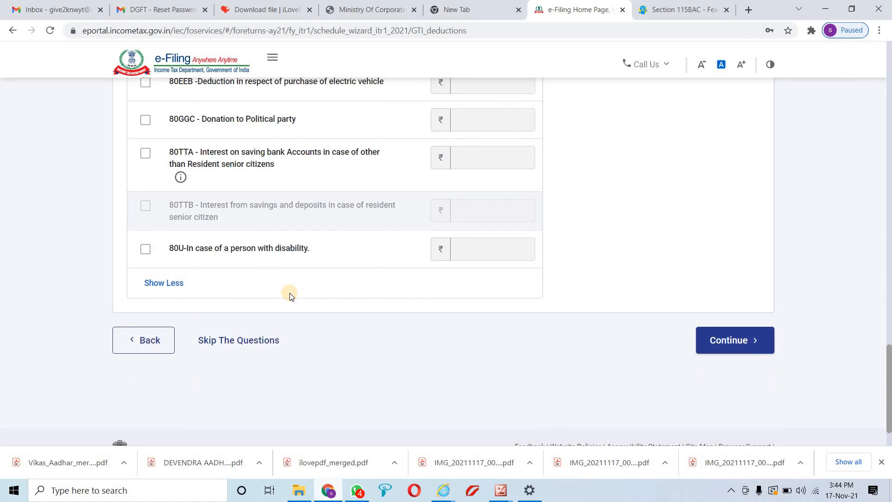
pyautogui.scroll(10, 289, 293)
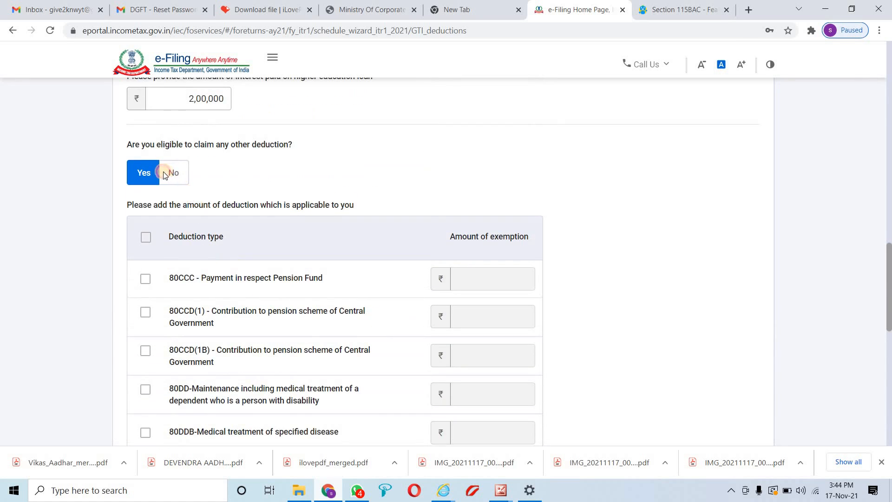
pyautogui.click(171, 173)
pyautogui.click(734, 290)
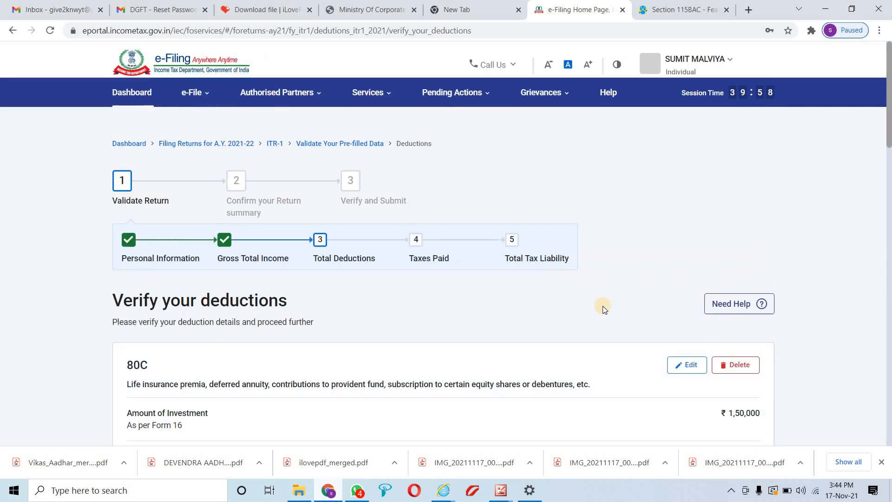
# Confirm the deductions page, showing Total Deductions ₹3,82,500 as Confirmed on the Return Summary
pyautogui.scroll(-3, 602, 306)
pyautogui.scroll(-12, 602, 309)
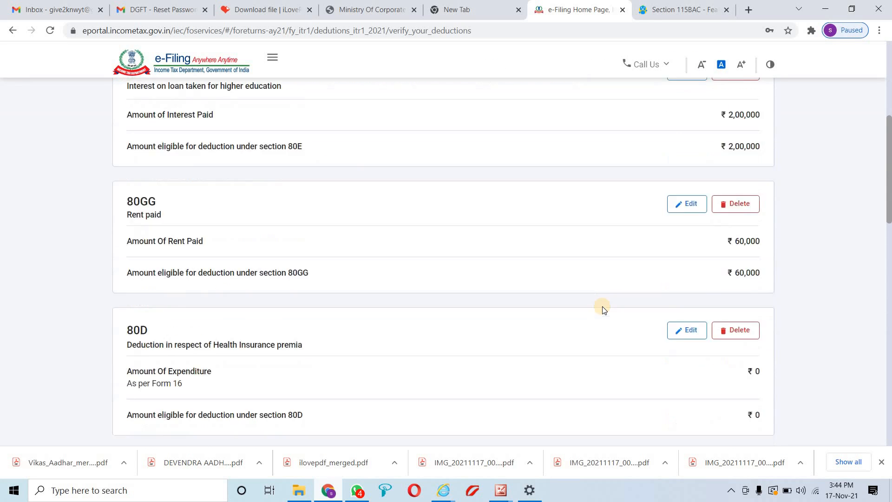
pyautogui.scroll(-9, 602, 306)
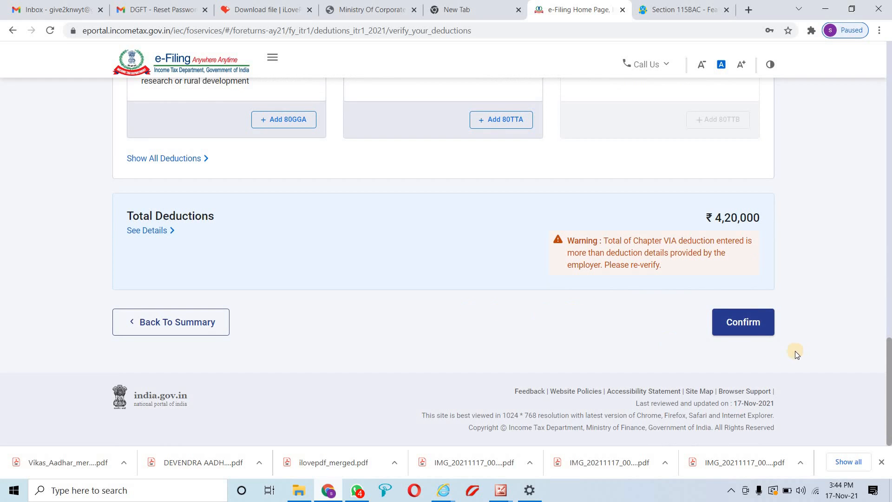
pyautogui.click(752, 334)
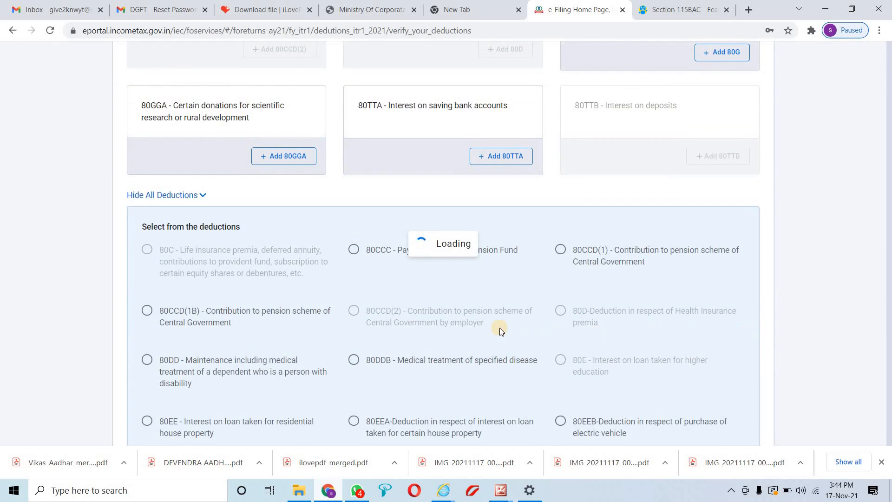
pyautogui.scroll(-5, 481, 314)
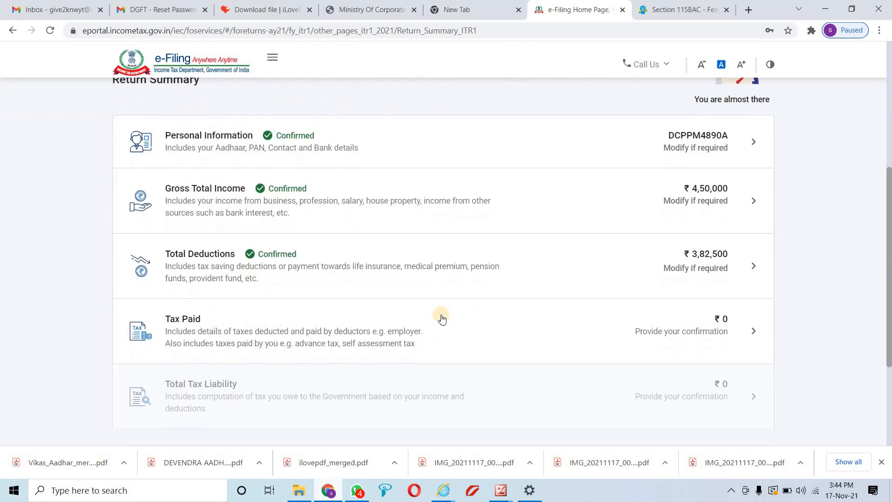
pyautogui.scroll(-1, 308, 285)
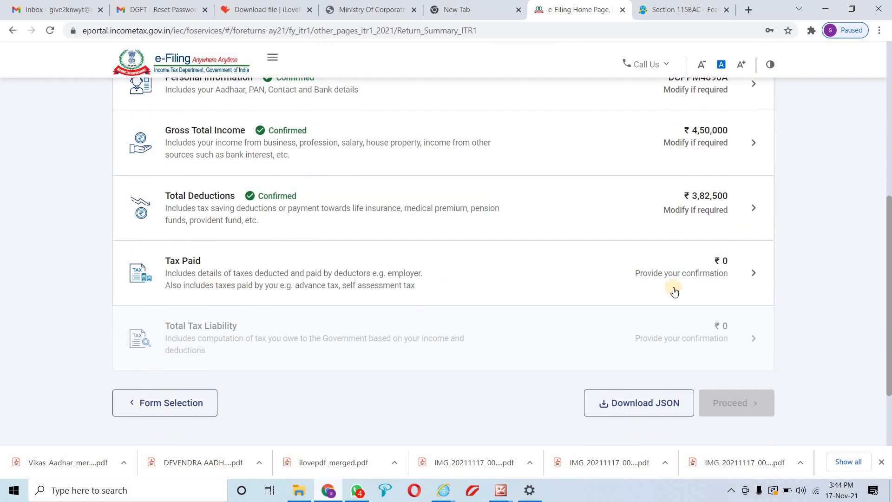
# Open the Tax Paid details and expand TDS on Salary Income to review it
pyautogui.click(753, 272)
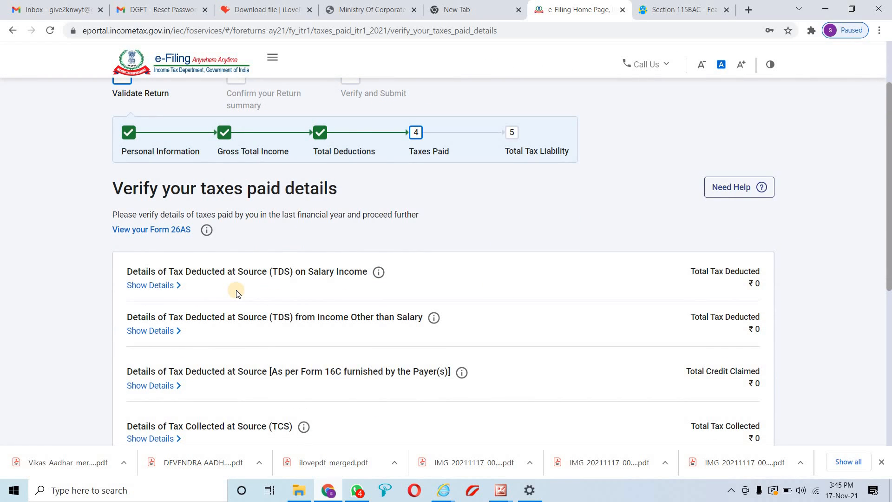
pyautogui.click(167, 286)
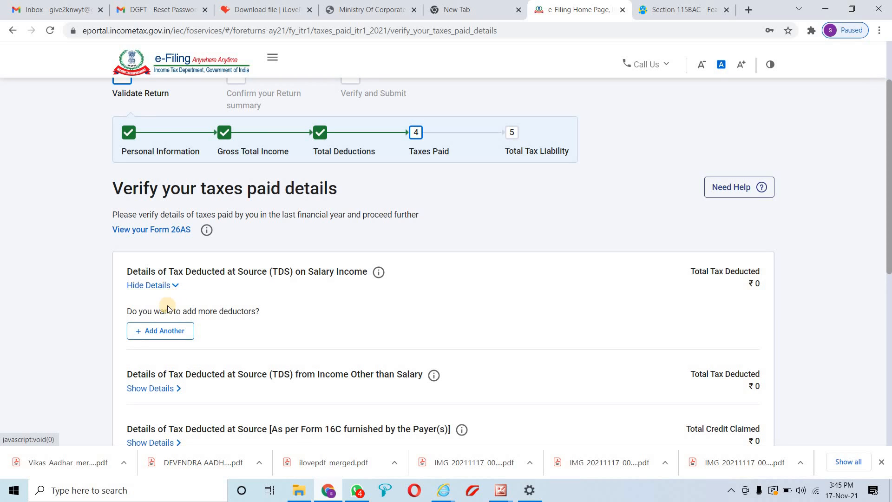
pyautogui.click(172, 286)
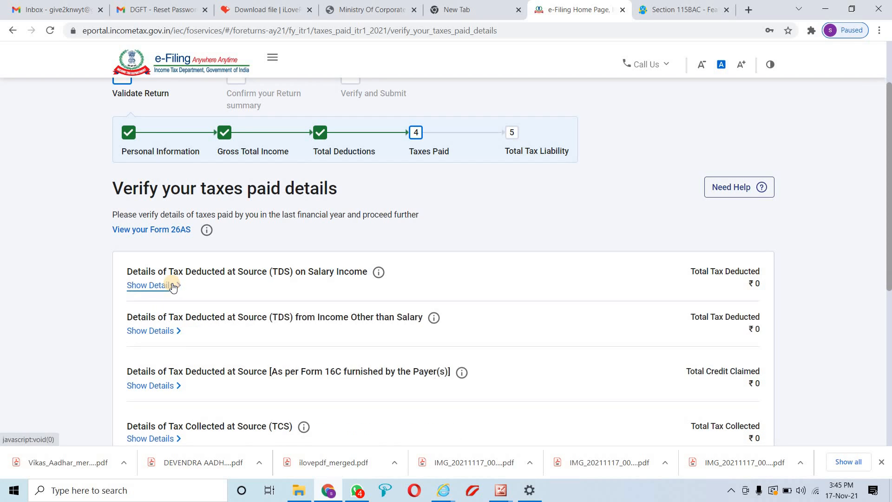
pyautogui.click(147, 285)
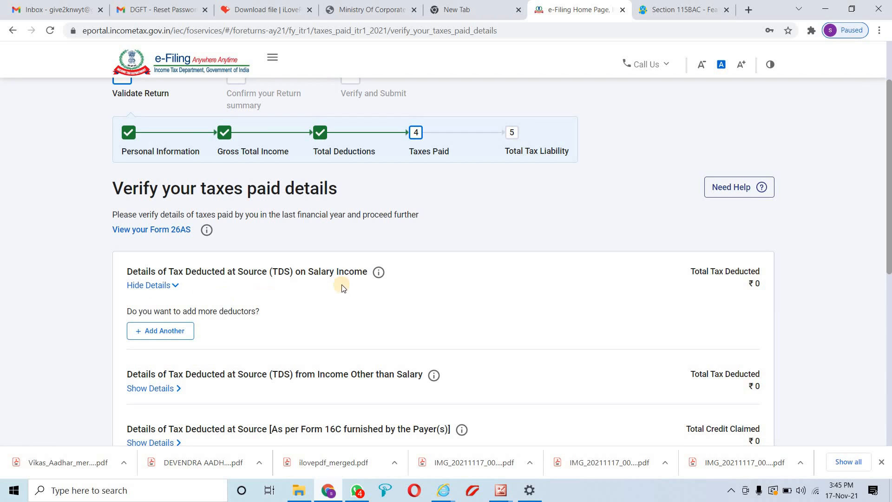
pyautogui.moveTo(375, 275)
pyautogui.scroll(-3, 529, 300)
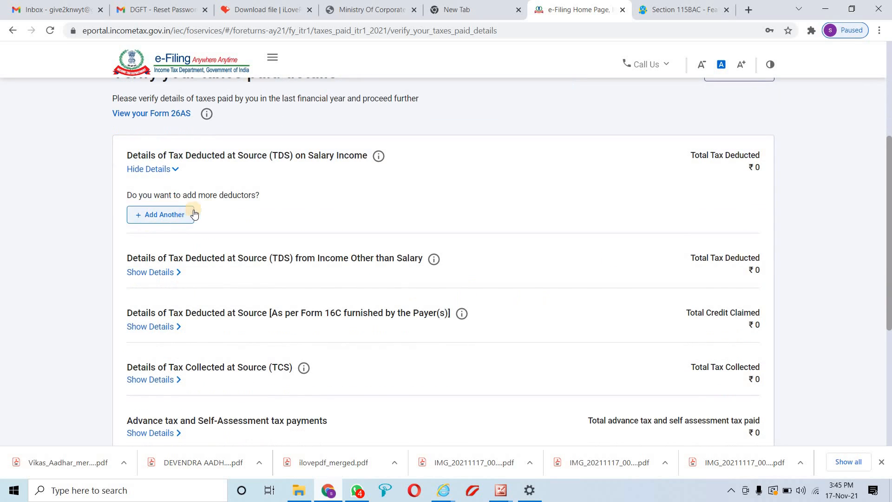
pyautogui.moveTo(132, 194); pyautogui.dragTo(267, 194)
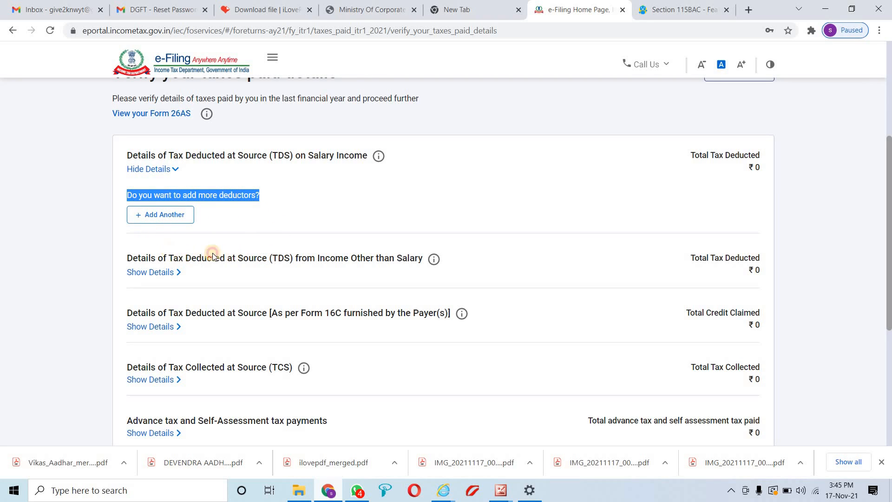
pyautogui.moveTo(169, 258); pyautogui.dragTo(419, 262)
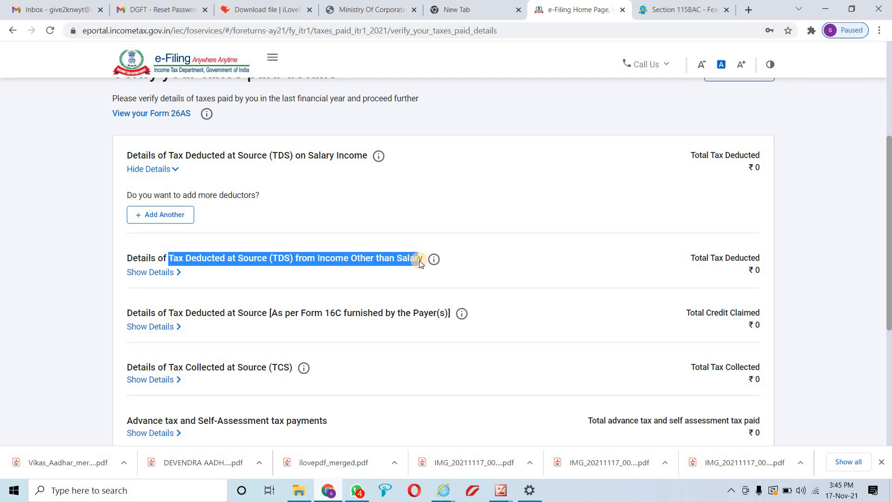
# Review the Form 16C TDS and TCS sections and confirm Tax Paid at ₹0
pyautogui.scroll(-1, 419, 262)
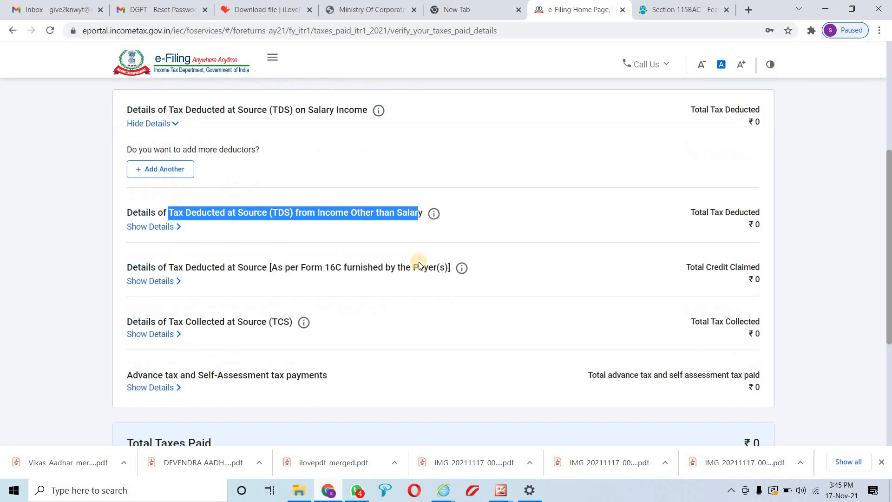
pyautogui.moveTo(178, 254); pyautogui.dragTo(321, 266)
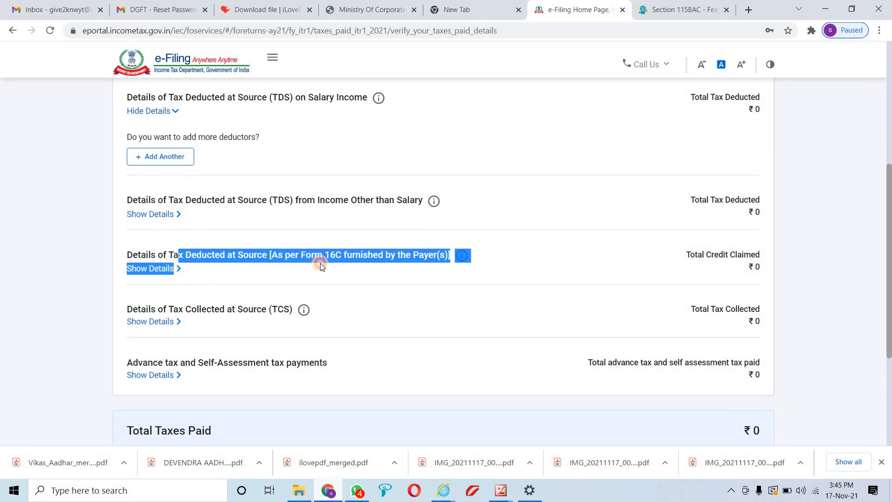
pyautogui.moveTo(374, 268); pyautogui.dragTo(405, 261)
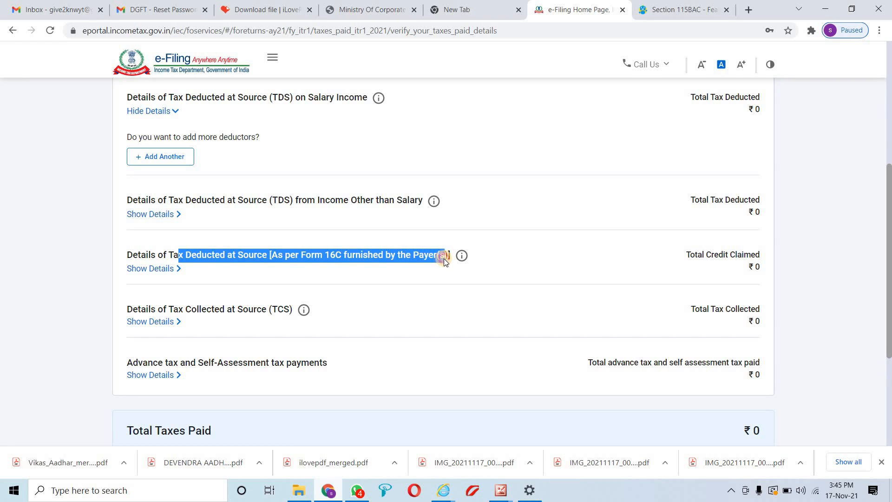
pyautogui.scroll(-1, 444, 259)
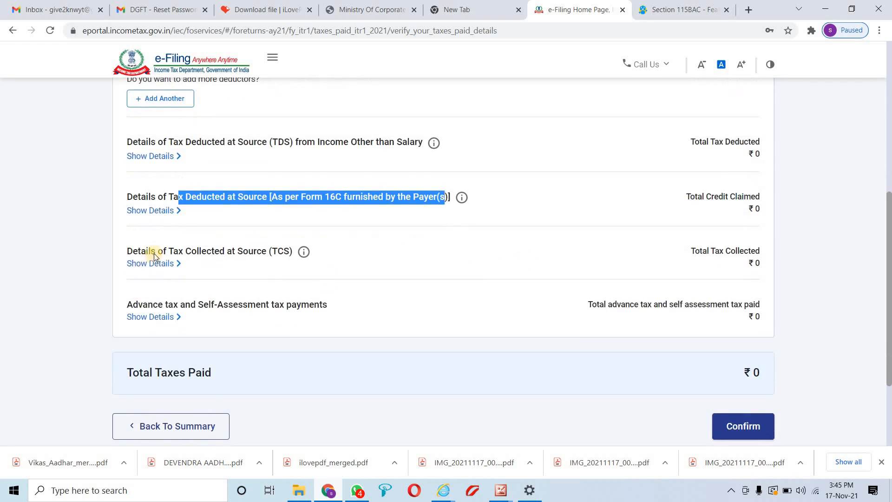
pyautogui.moveTo(155, 253); pyautogui.dragTo(256, 252)
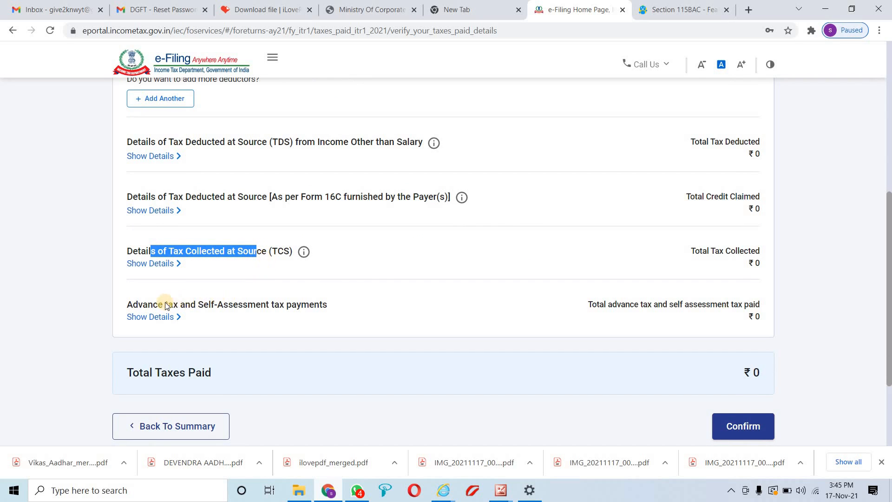
pyautogui.moveTo(164, 305); pyautogui.dragTo(323, 303)
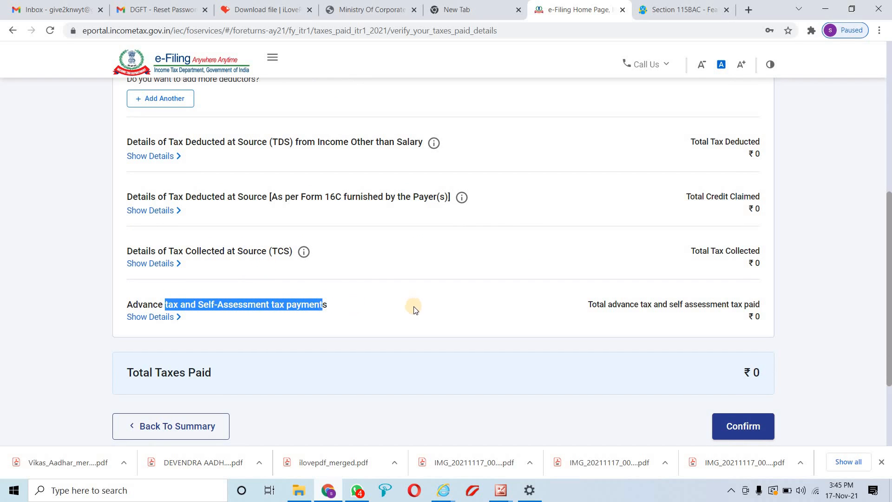
pyautogui.scroll(-1, 490, 336)
pyautogui.click(747, 369)
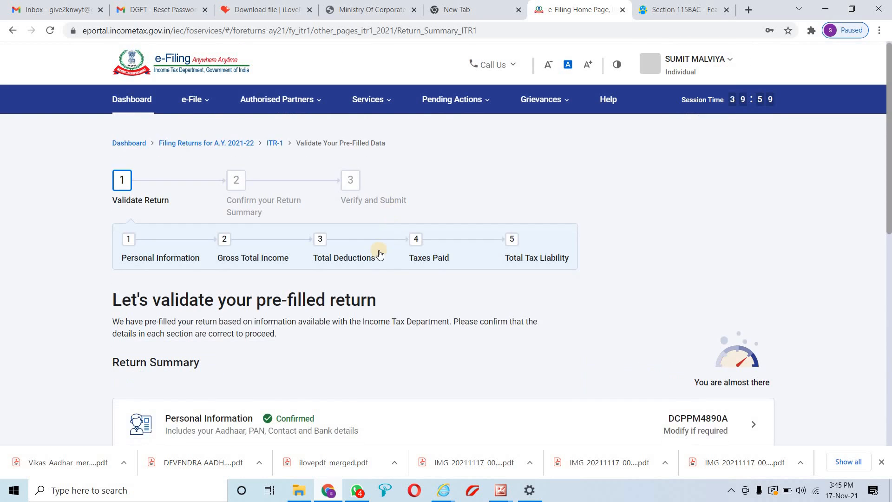
pyautogui.scroll(-3, 371, 260)
pyautogui.scroll(-5, 363, 263)
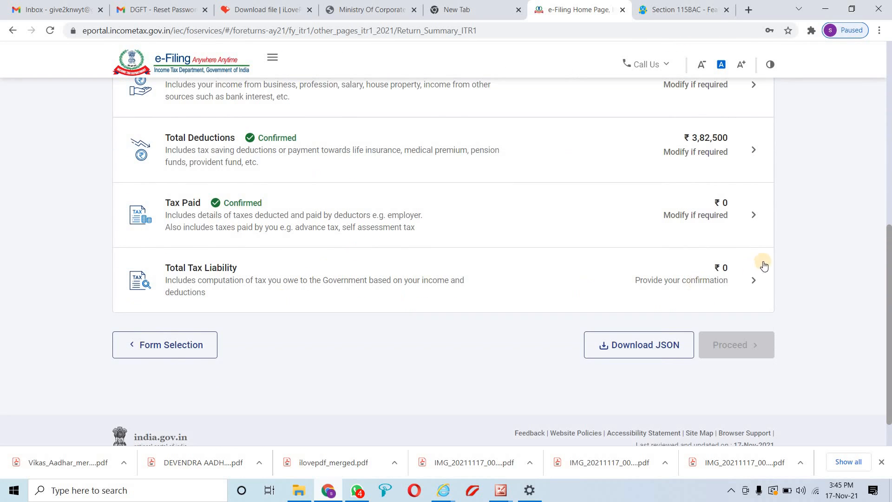
pyautogui.click(750, 281)
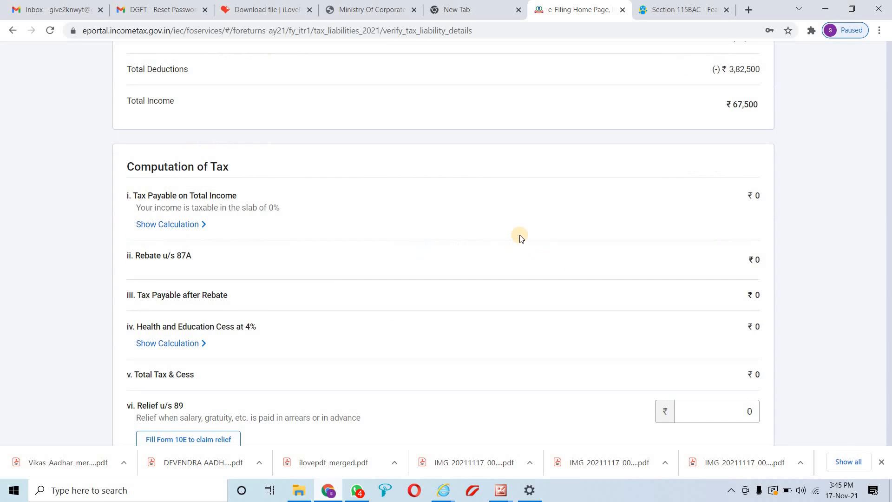
# Review the Computation of Tax: gross total income ₹4,50,000 and total income ₹67,500
pyautogui.scroll(-3, 525, 271)
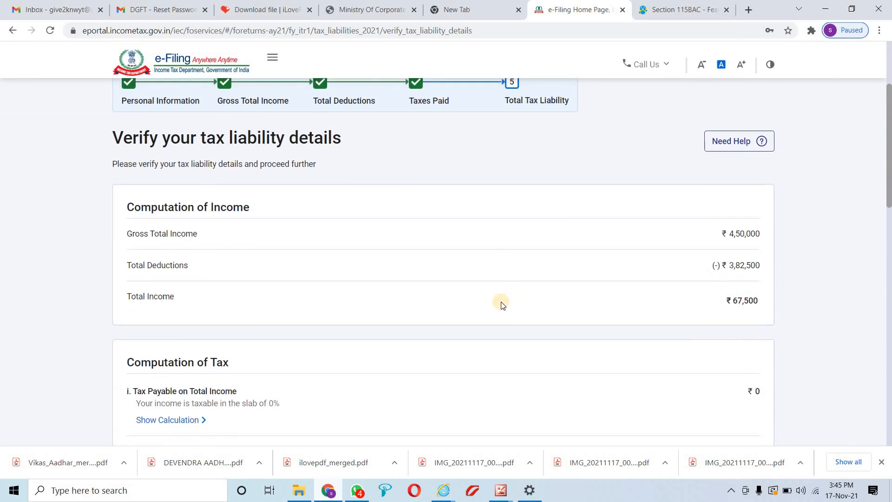
pyautogui.moveTo(717, 235); pyautogui.dragTo(762, 234)
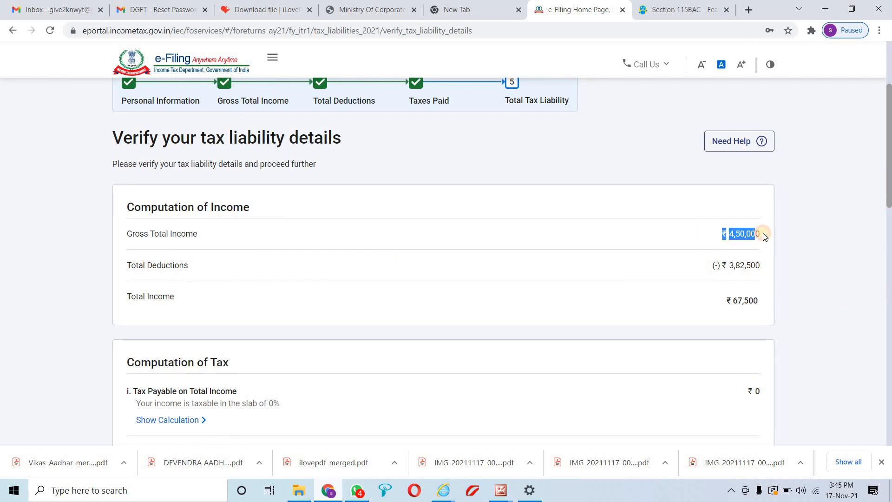
pyautogui.moveTo(761, 266); pyautogui.dragTo(752, 264)
pyautogui.scroll(-1, 728, 292)
pyautogui.scroll(-2, 728, 293)
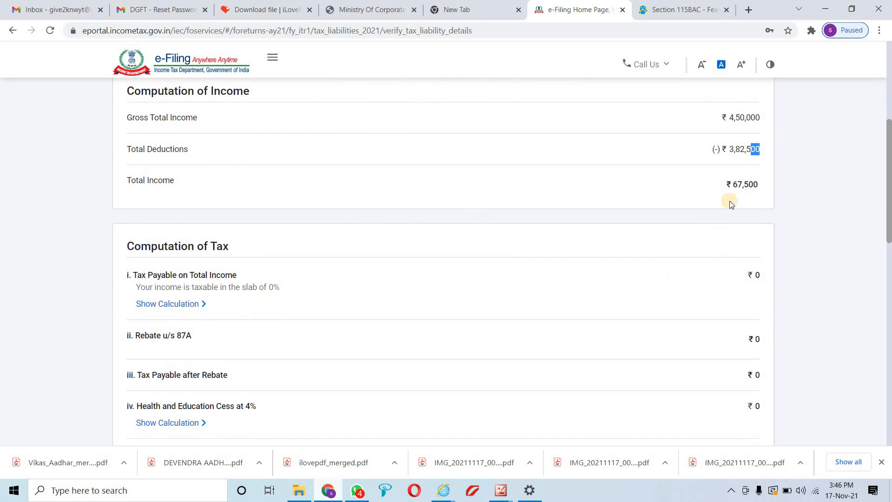
pyautogui.moveTo(760, 184); pyautogui.dragTo(724, 183)
pyautogui.scroll(-1, 675, 253)
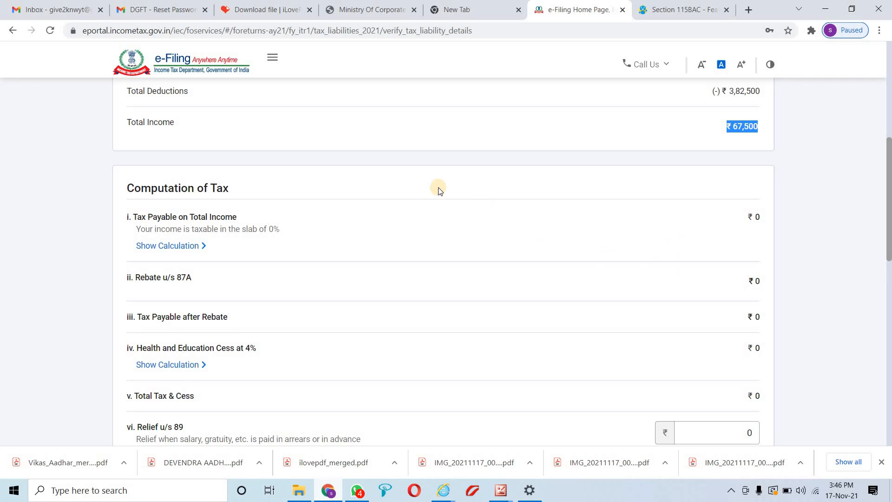
pyautogui.scroll(-2, 439, 199)
pyautogui.scroll(-1, 439, 215)
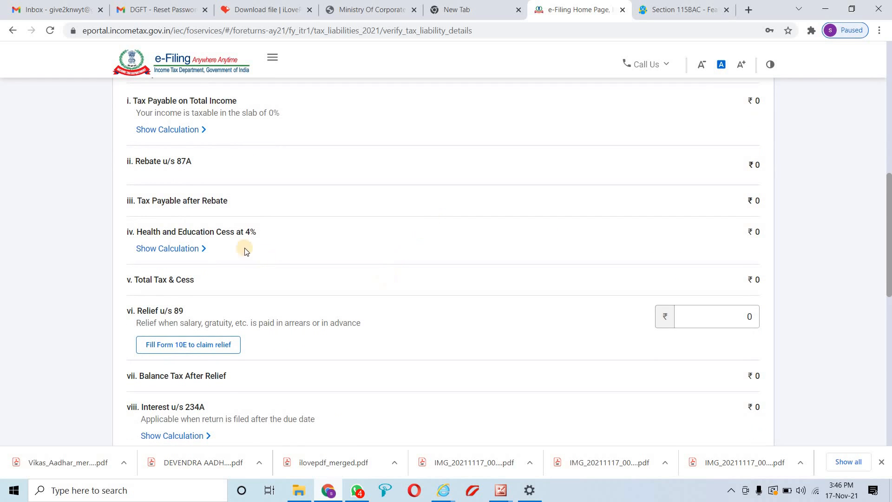
pyautogui.scroll(3, 240, 231)
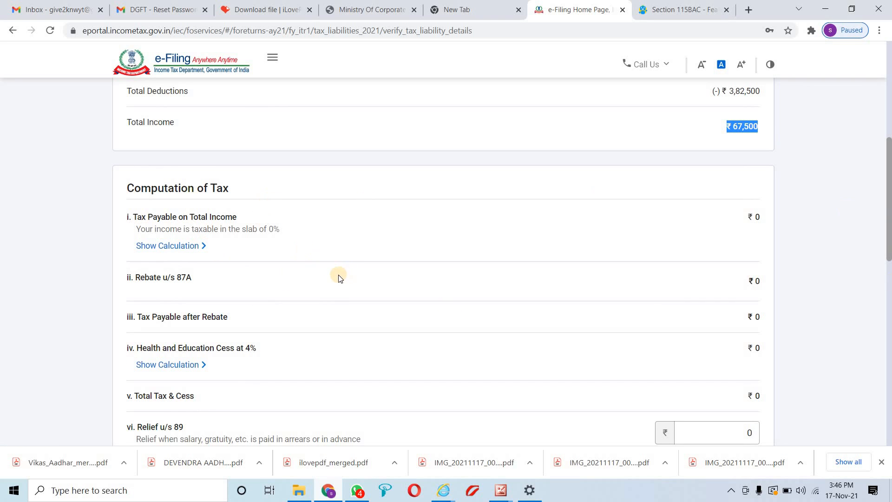
pyautogui.scroll(-2, 326, 272)
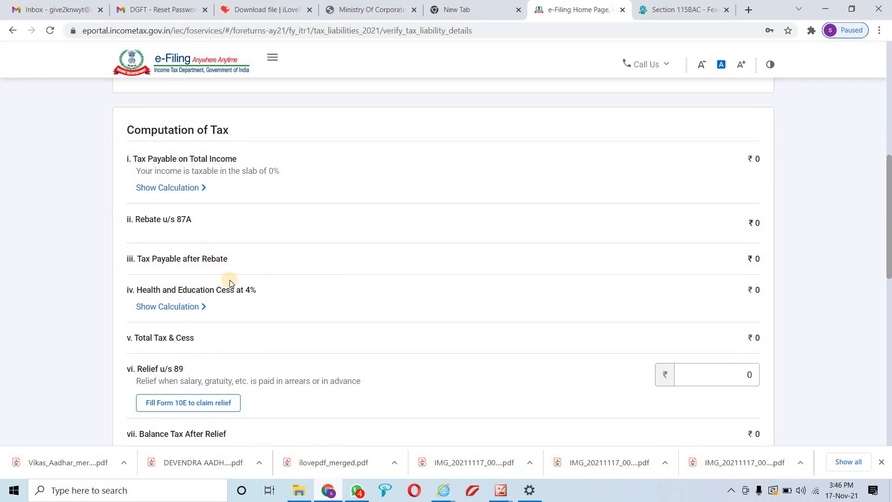
pyautogui.scroll(-1, 230, 277)
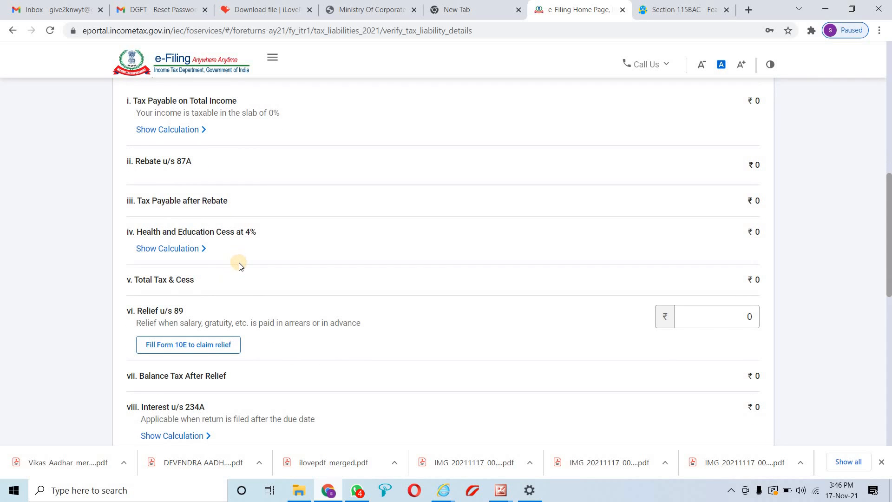
pyautogui.scroll(-1, 240, 267)
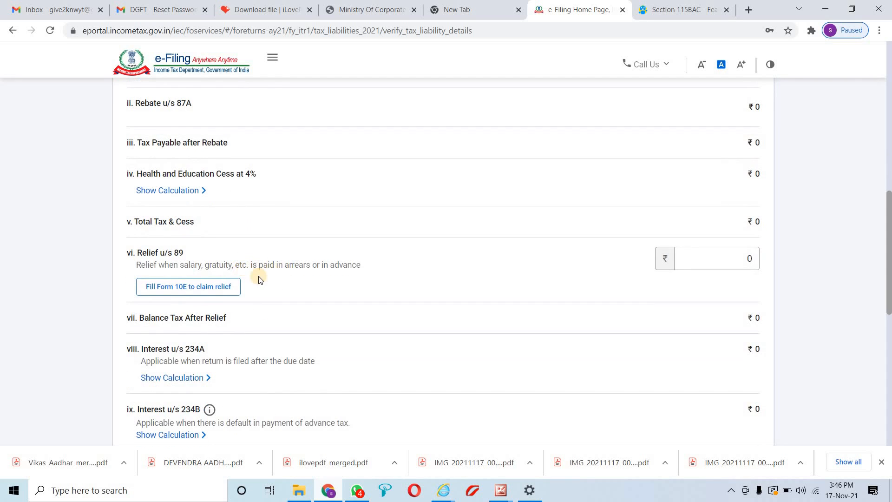
pyautogui.scroll(-1, 262, 280)
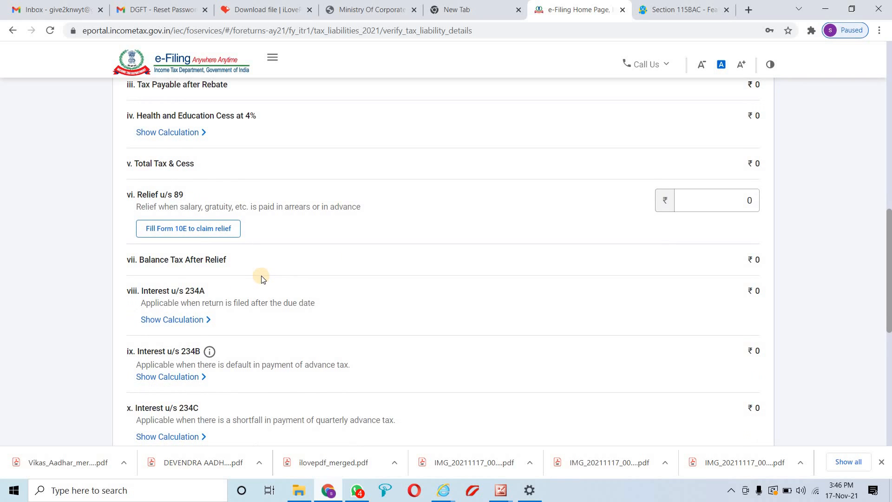
pyautogui.scroll(-1, 261, 278)
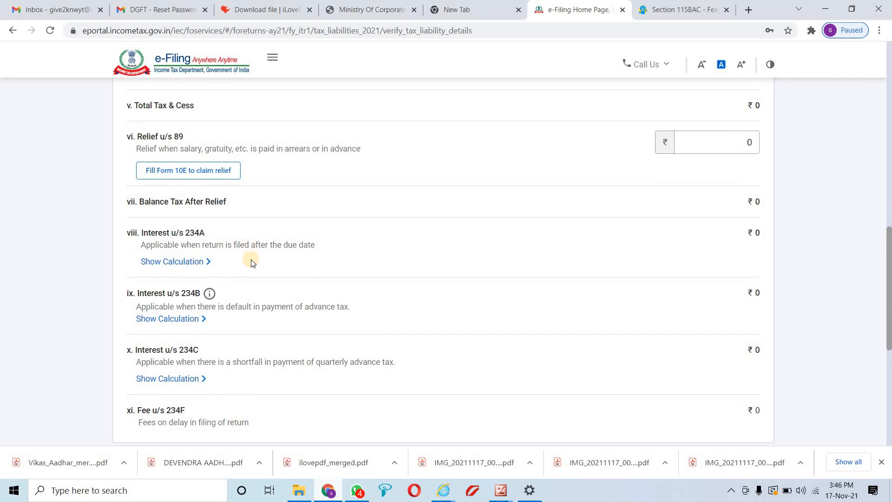
pyautogui.scroll(-2, 251, 262)
pyautogui.scroll(-2, 266, 271)
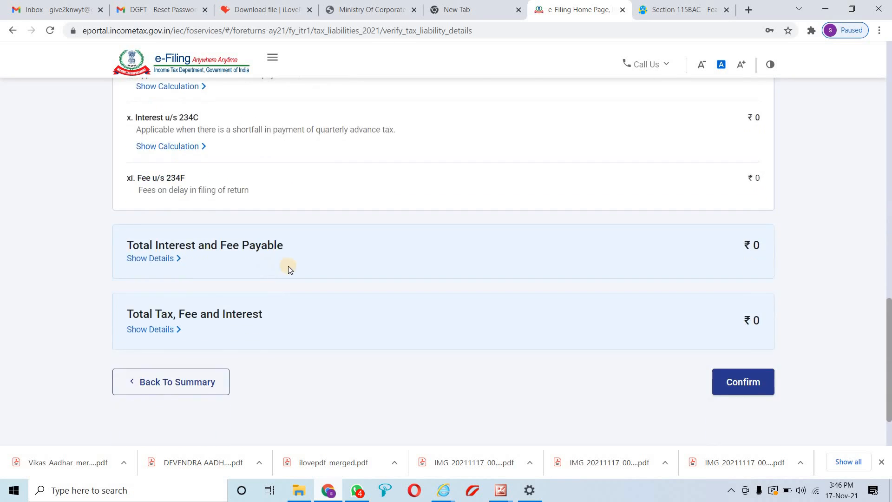
# Expand the interest/fee and total tax breakdowns, confirm the ₹0 liability, and proceed
pyautogui.click(171, 259)
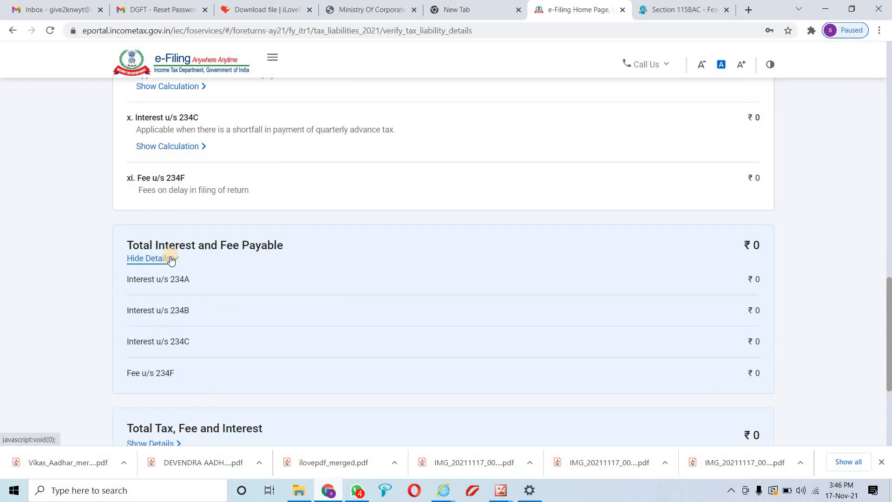
pyautogui.scroll(-3, 252, 268)
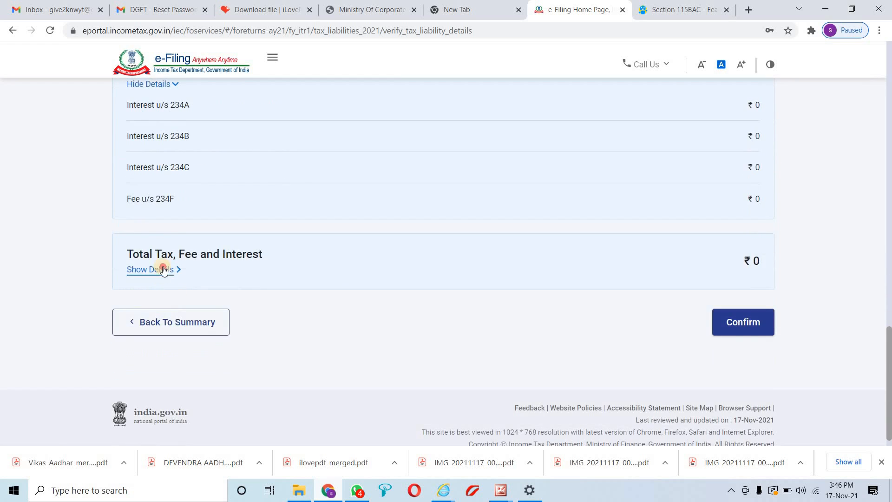
pyautogui.click(163, 269)
pyautogui.scroll(-1, 465, 278)
pyautogui.click(767, 310)
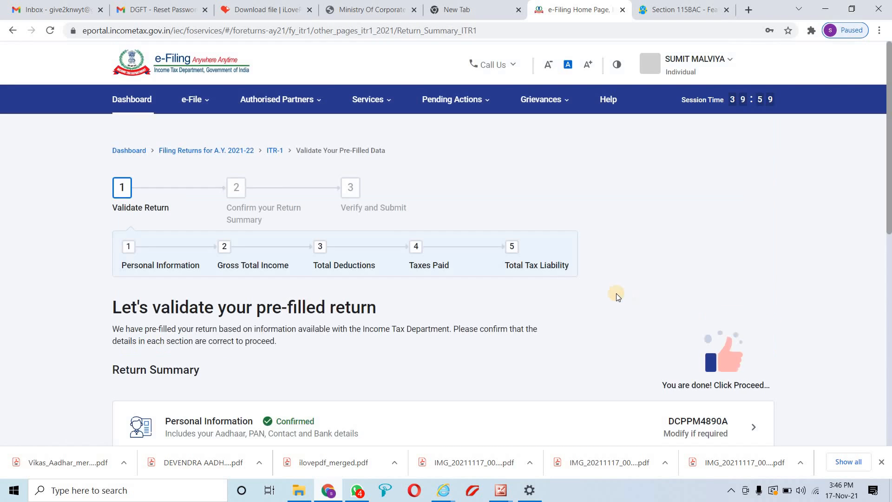
pyautogui.scroll(-9, 378, 273)
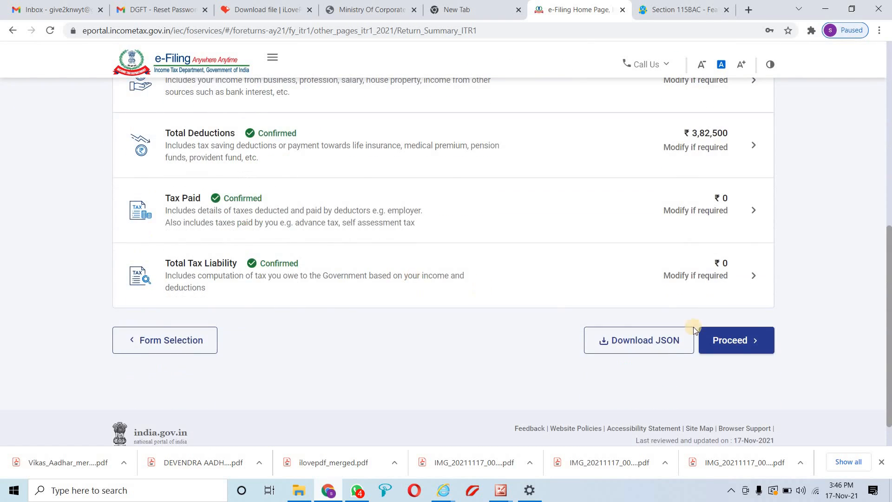
pyautogui.click(740, 344)
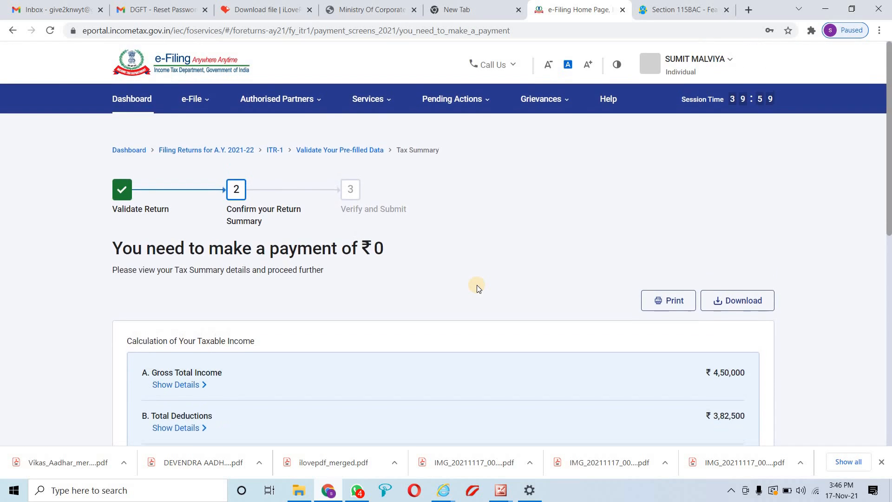
# Check the tax summary's ₹0 Amount Payable and move to Preview Return
pyautogui.scroll(-8, 477, 285)
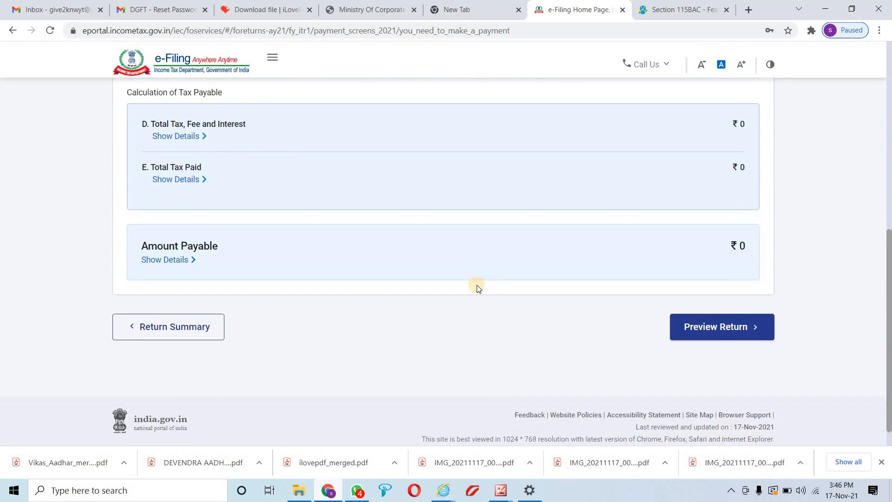
pyautogui.scroll(6, 509, 296)
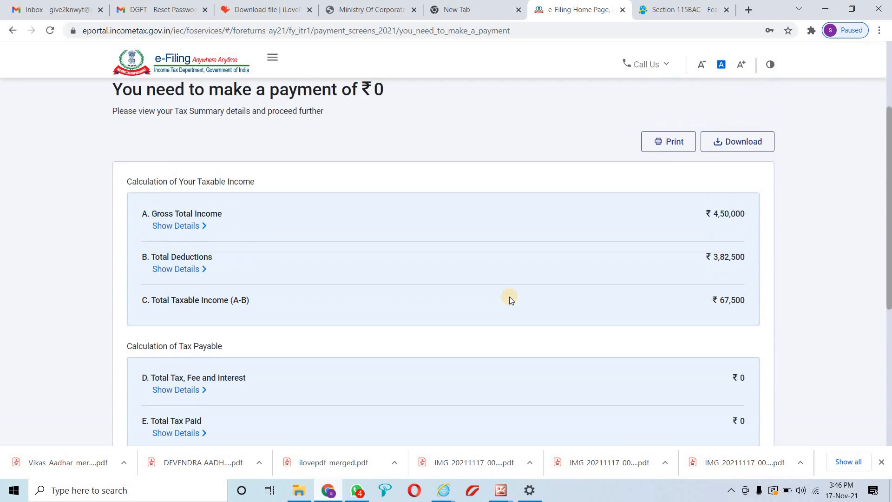
pyautogui.scroll(-6, 509, 297)
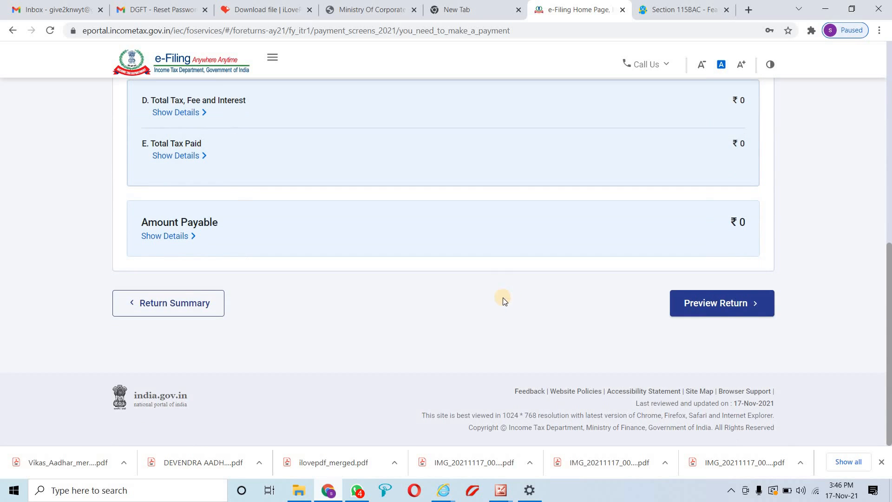
pyautogui.click(727, 312)
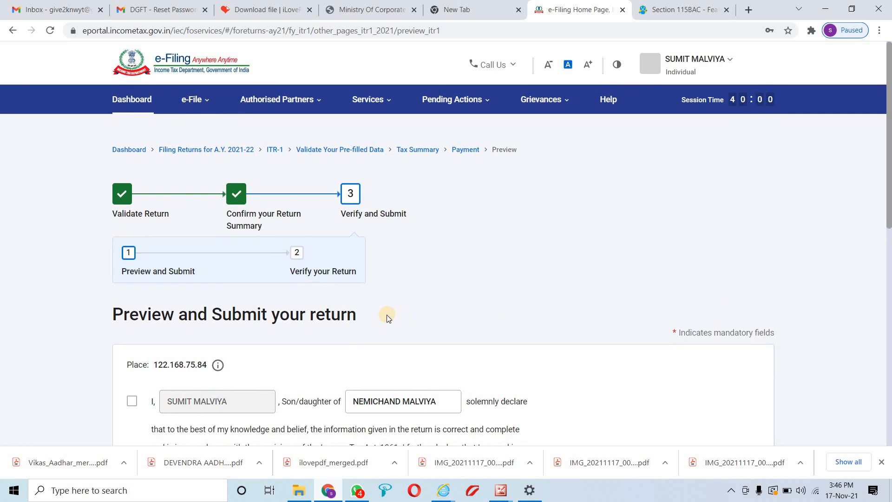
# Tick the declaration and keep Self as filing capacity, leaving the TRP fields empty
pyautogui.scroll(-3, 142, 288)
pyautogui.click(131, 285)
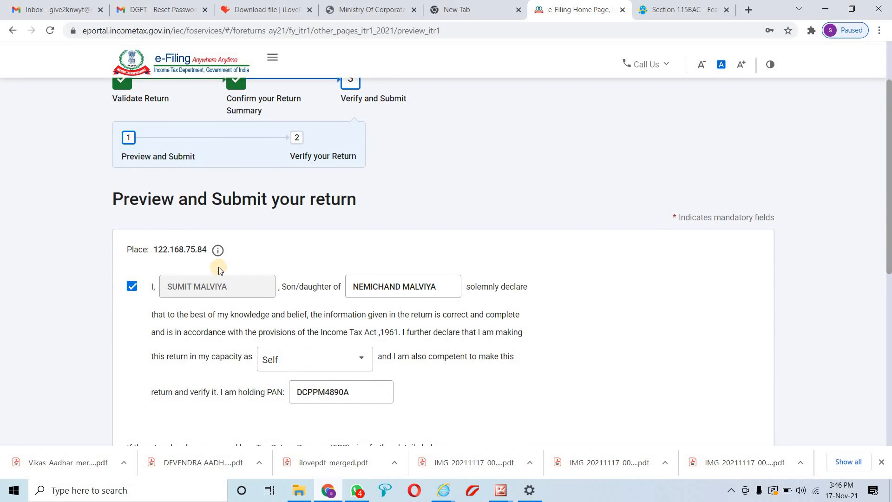
pyautogui.scroll(-4, 218, 266)
pyautogui.scroll(-3, 295, 199)
pyautogui.scroll(3, 295, 199)
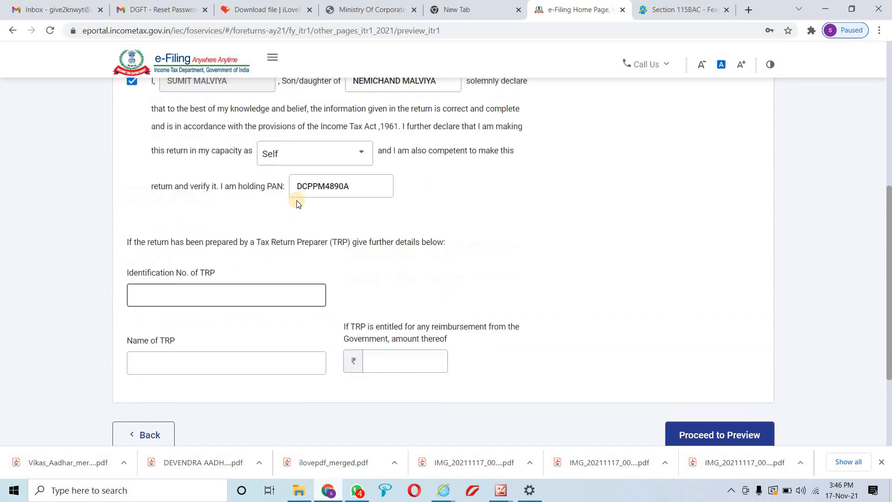
pyautogui.scroll(-1, 297, 204)
pyautogui.click(333, 126)
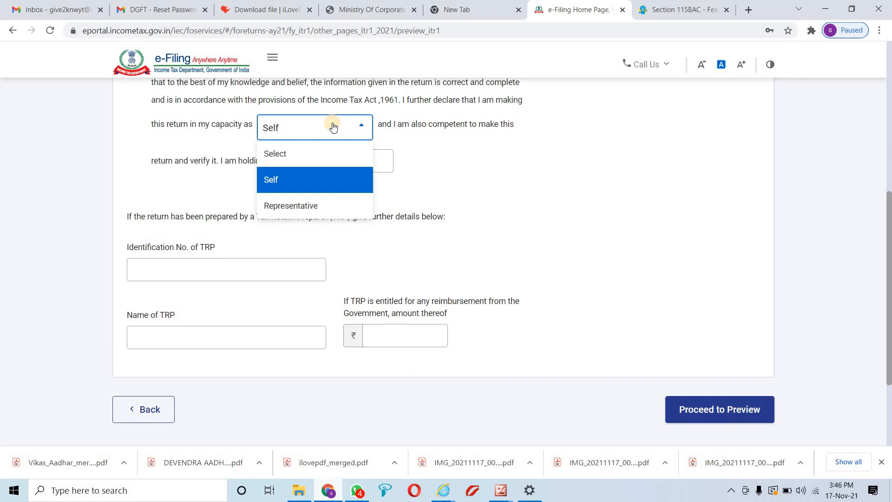
pyautogui.click(333, 126)
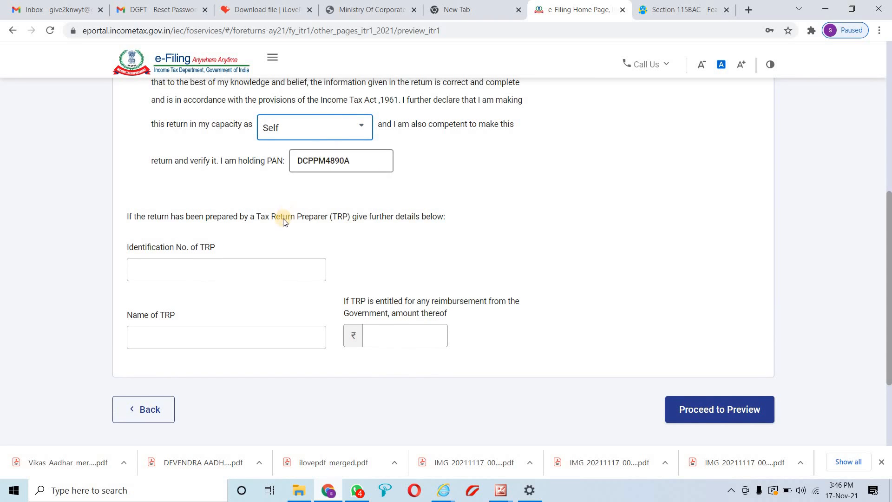
pyautogui.scroll(-1, 283, 218)
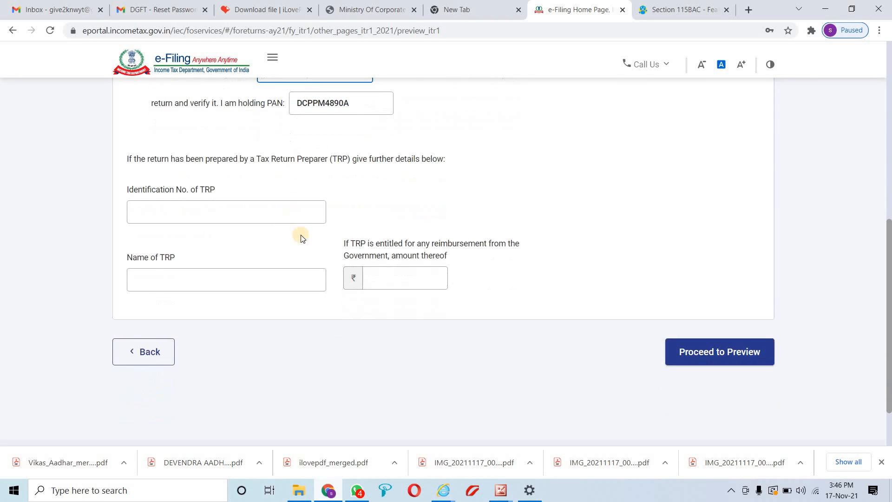
pyautogui.click(155, 204)
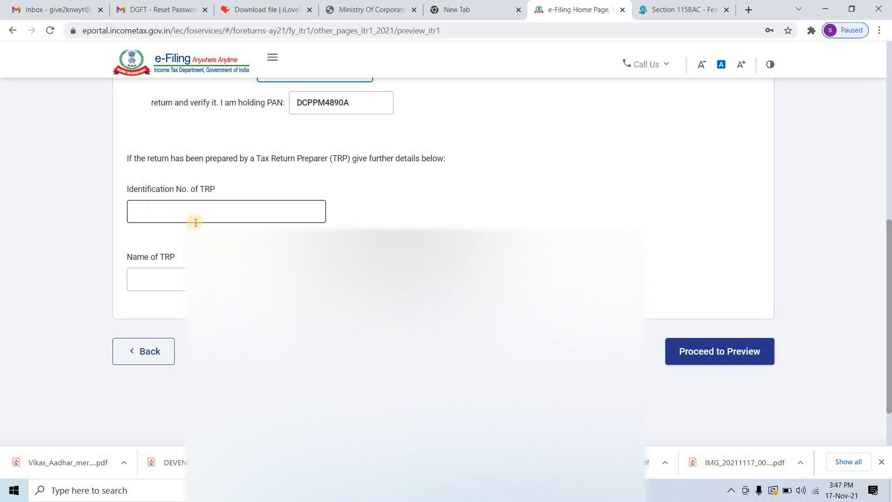
pyautogui.click(702, 355)
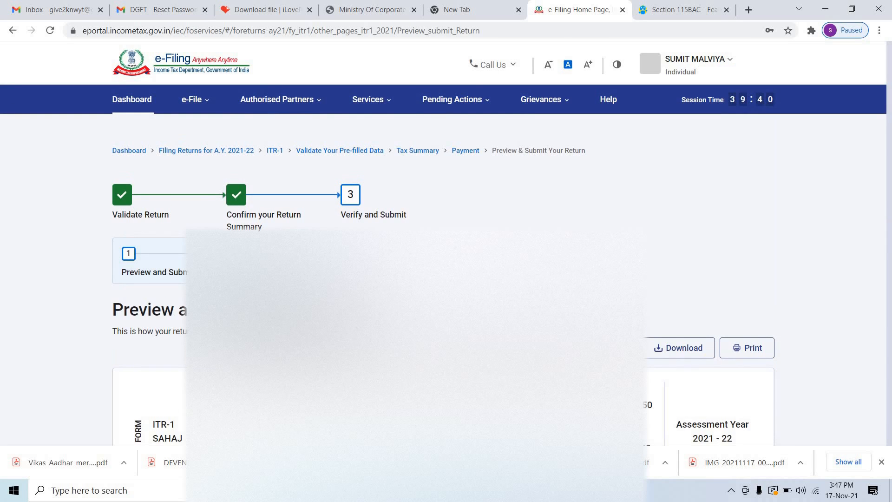
pyautogui.scroll(-6, 443, 260)
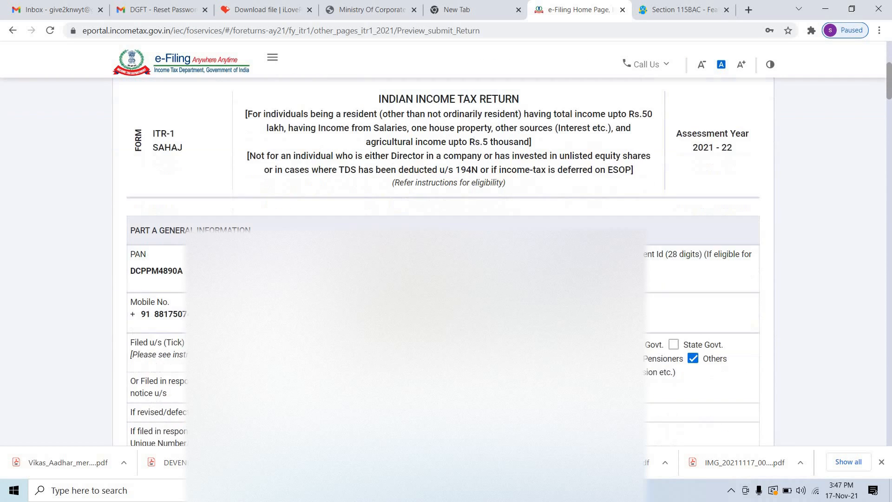
pyautogui.scroll(-12, 443, 273)
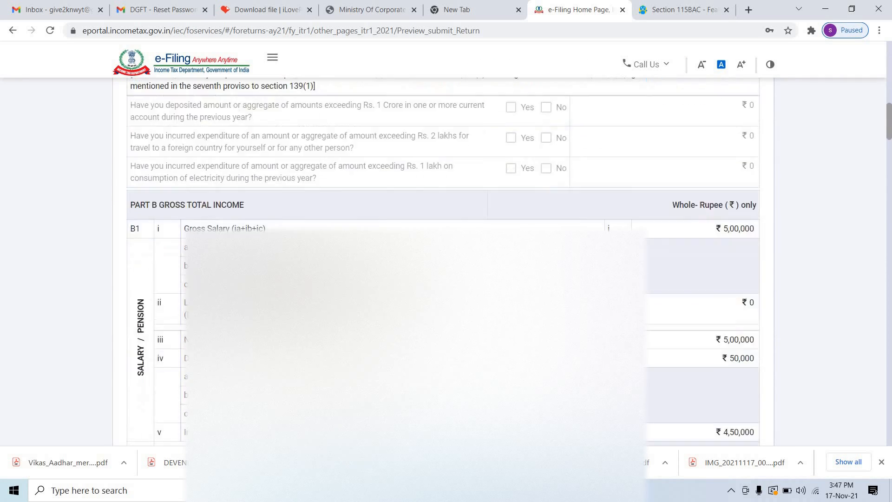
pyautogui.scroll(-15, 443, 260)
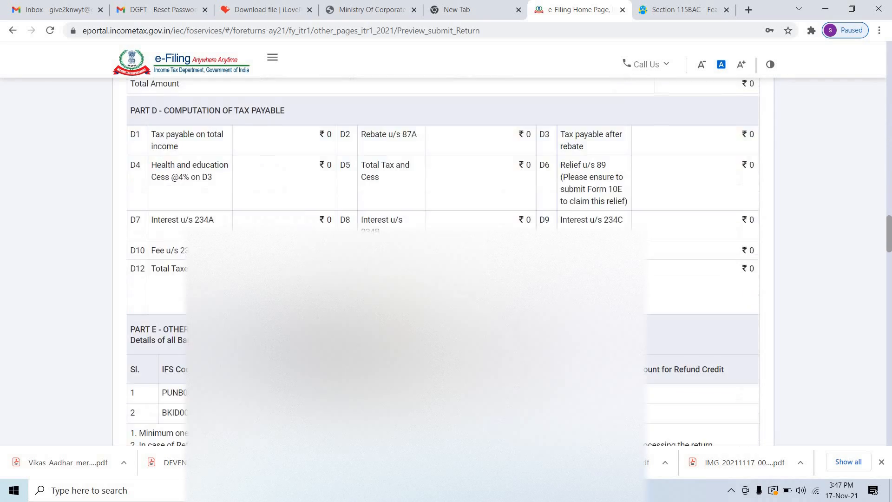
pyautogui.scroll(-15, 697, 260)
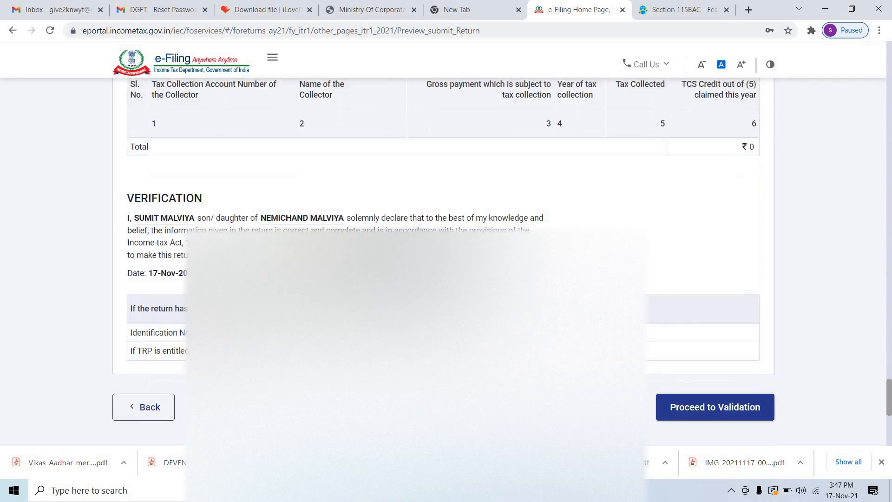
# Validate the ITR-1 return, see 'No errors were found', and continue to verification
pyautogui.click(715, 288)
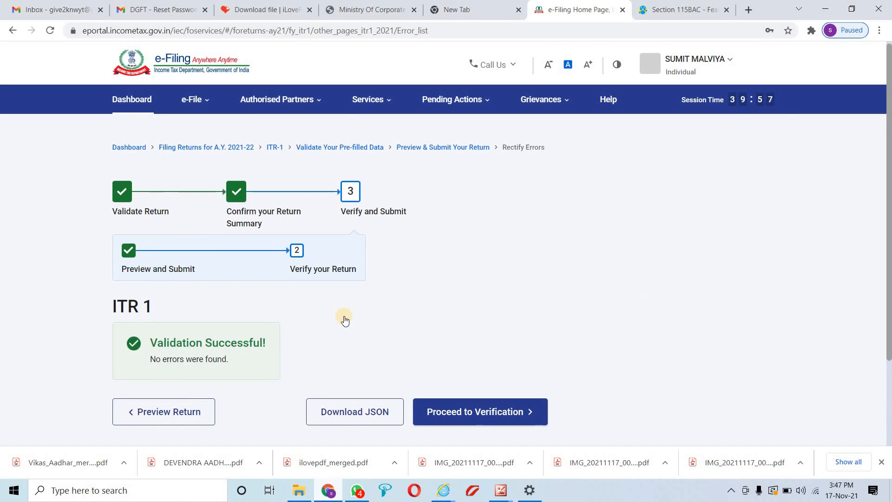
pyautogui.scroll(-3, 344, 318)
pyautogui.scroll(3, 316, 287)
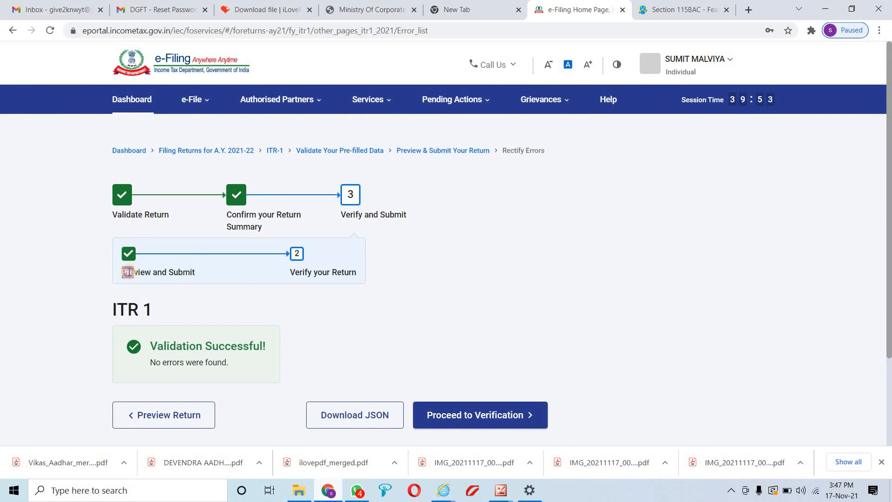
pyautogui.scroll(-3, 334, 301)
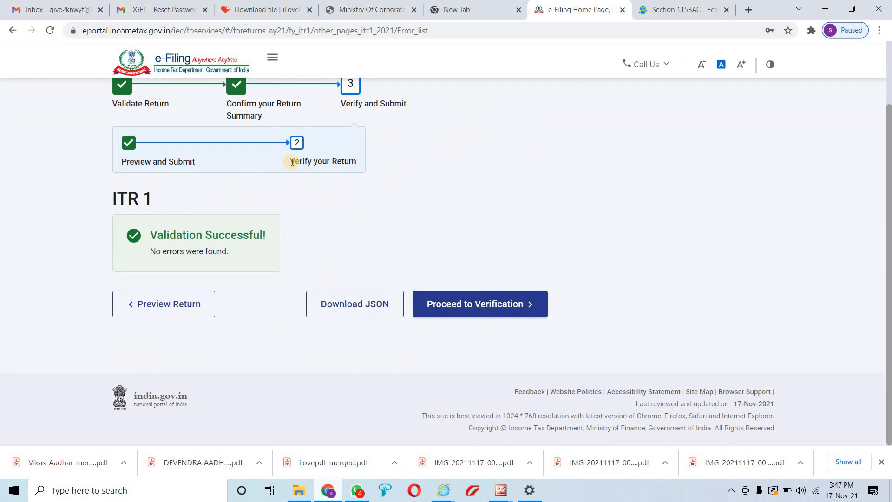
pyautogui.moveTo(292, 161); pyautogui.dragTo(345, 170)
pyautogui.click(487, 304)
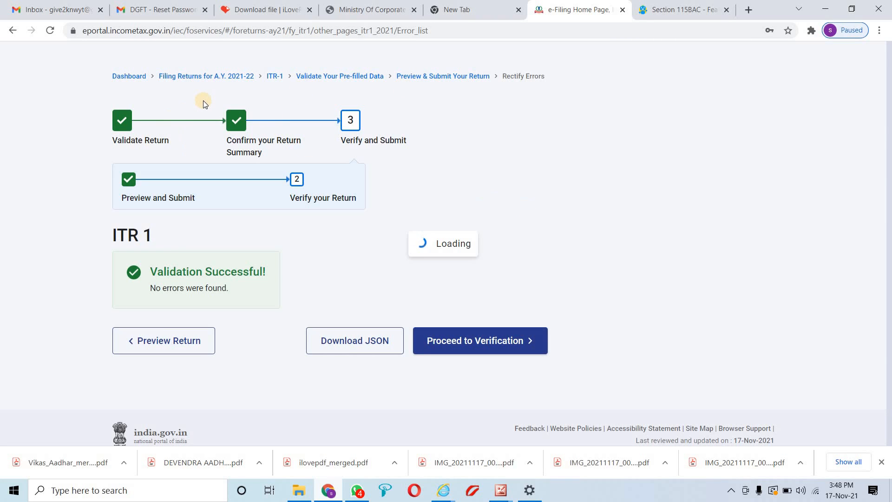
# Select e-Verify Now after comparing it with the e-Verify Later option
pyautogui.click(464, 340)
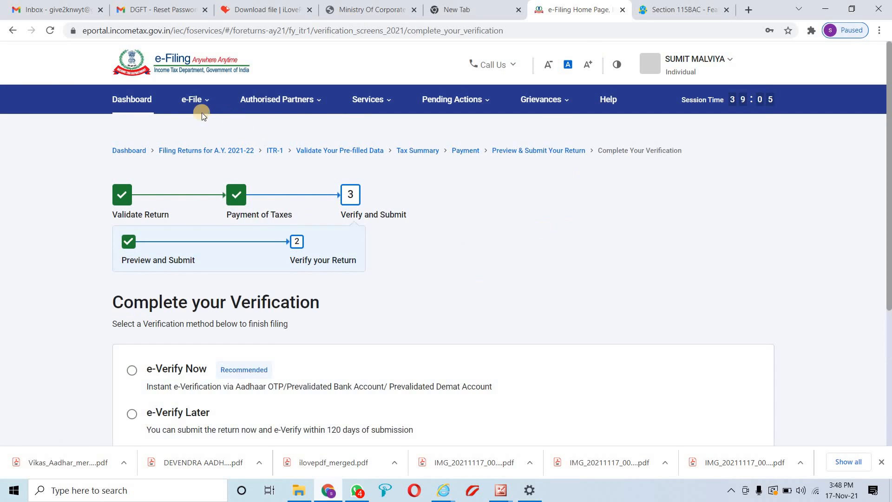
pyautogui.scroll(-4, 197, 211)
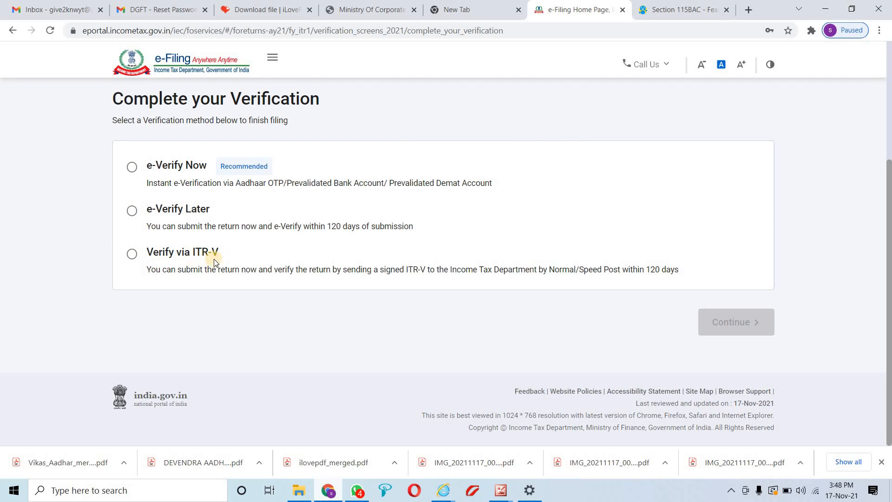
pyautogui.scroll(1, 209, 265)
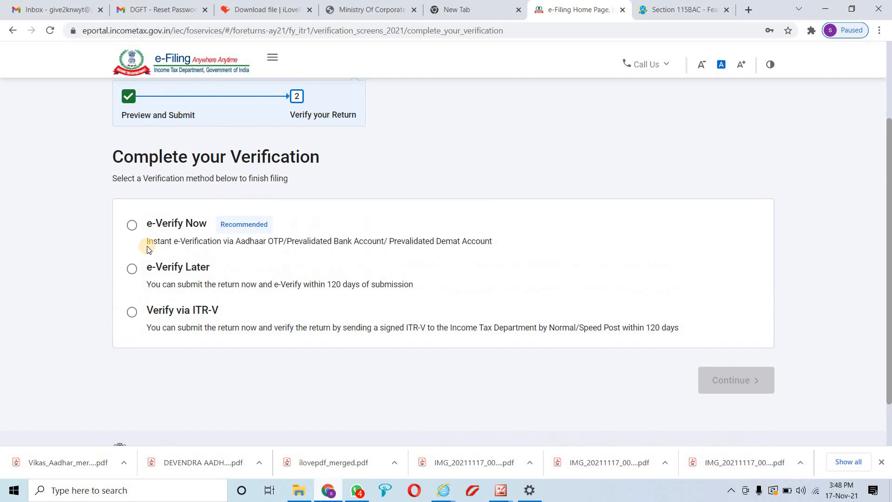
pyautogui.click(132, 225)
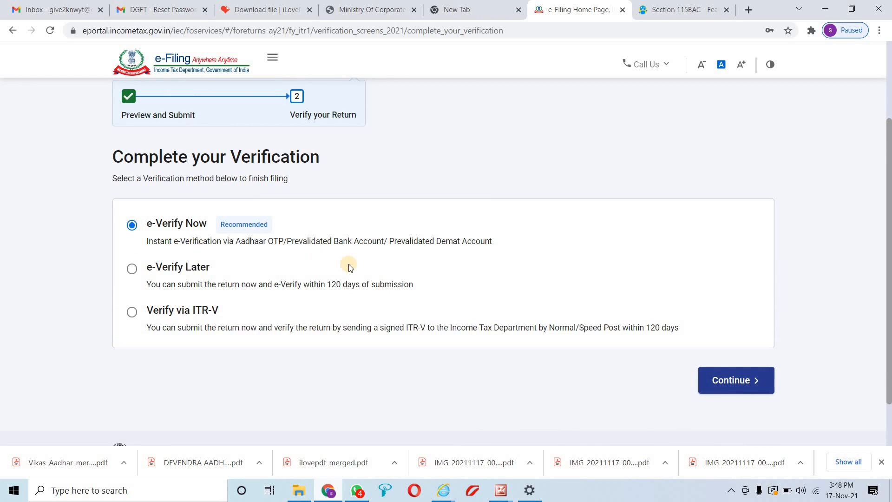
pyautogui.moveTo(190, 242); pyautogui.dragTo(491, 248)
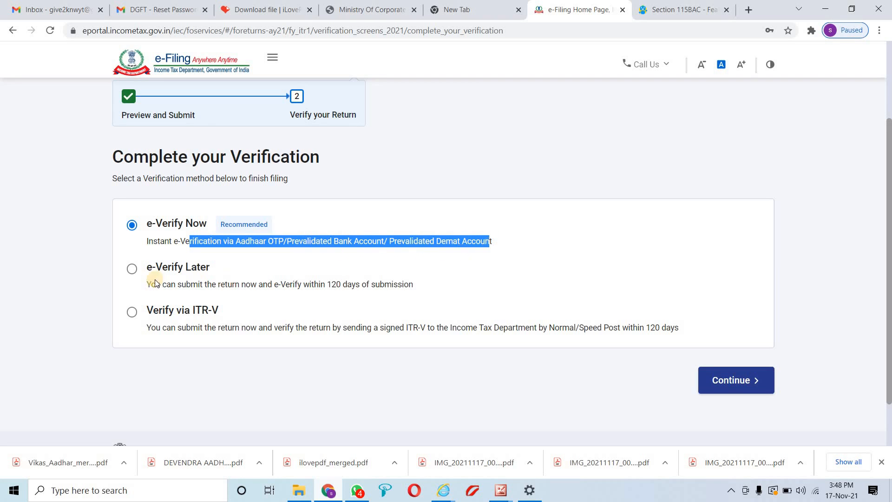
pyautogui.moveTo(153, 281); pyautogui.dragTo(386, 281)
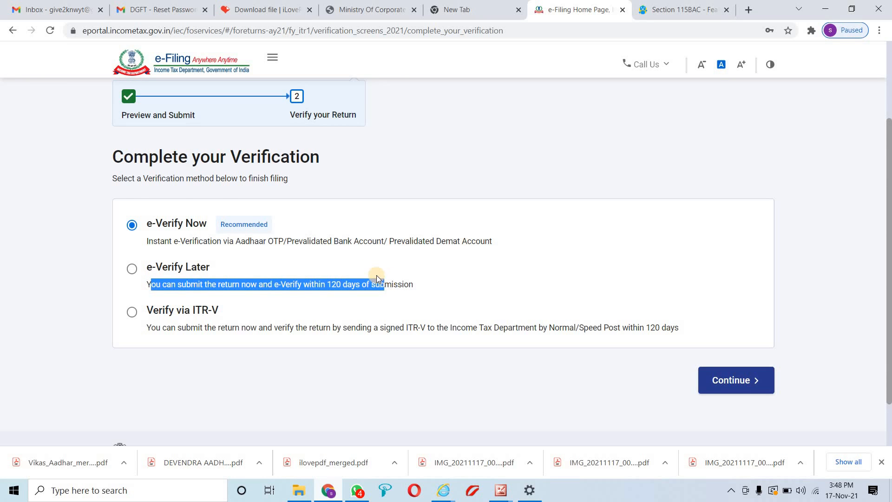
pyautogui.scroll(3, 372, 291)
pyautogui.scroll(-3, 366, 279)
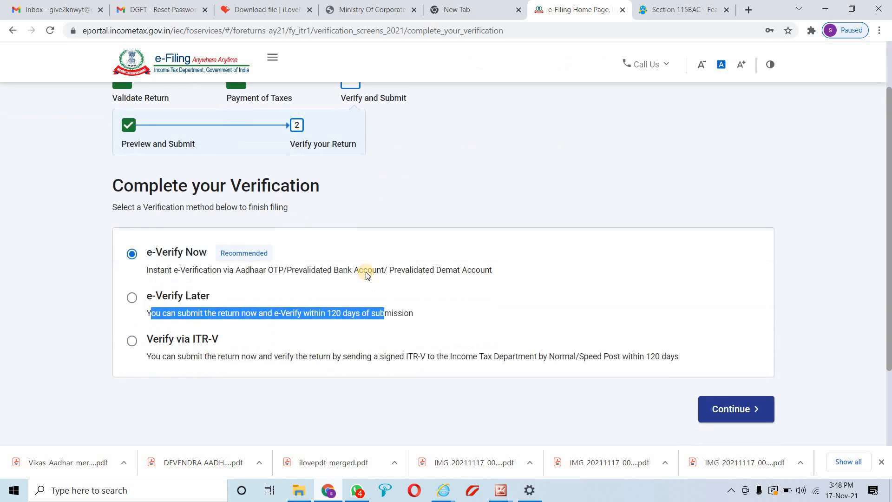
pyautogui.scroll(3, 360, 251)
pyautogui.click(207, 103)
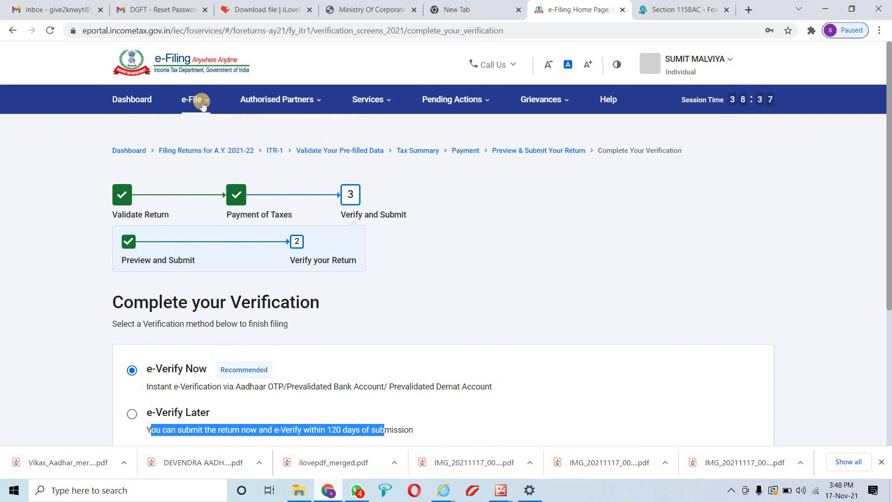
# View the filed returns list under e-File > Income Tax Returns
pyautogui.moveTo(204, 103)
pyautogui.moveTo(330, 133)
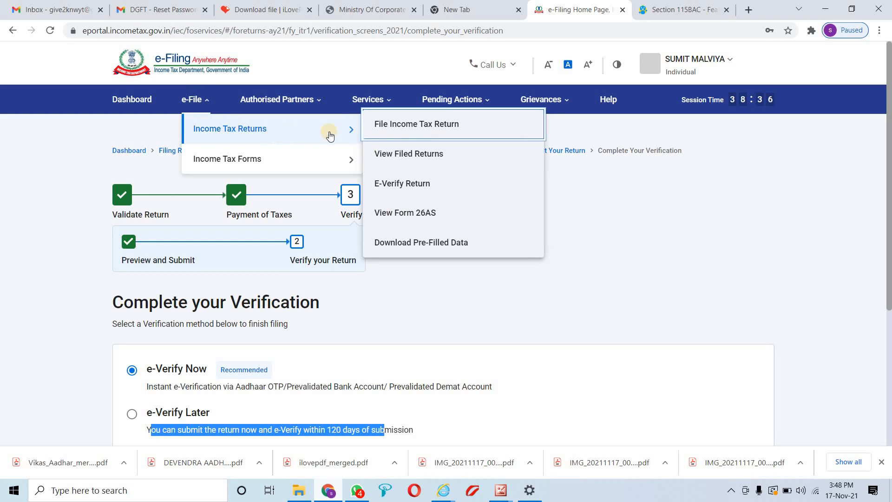
pyautogui.click(416, 151)
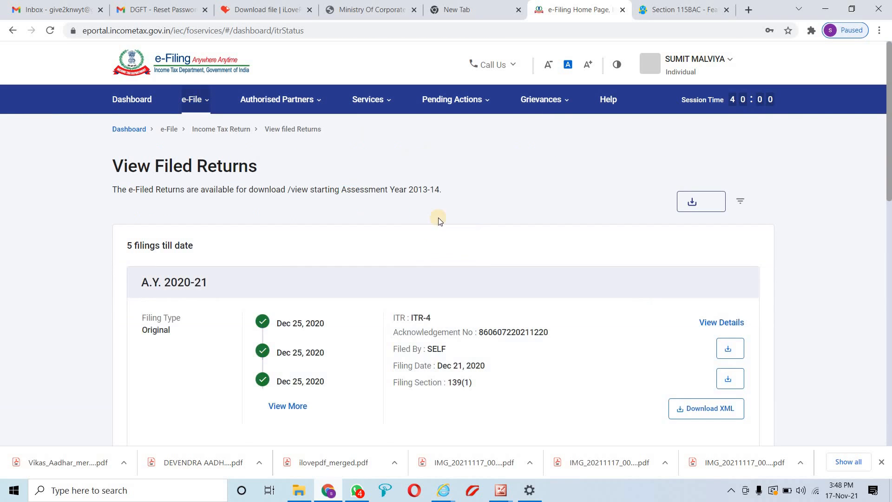
pyautogui.scroll(-3, 441, 263)
pyautogui.scroll(-2, 414, 274)
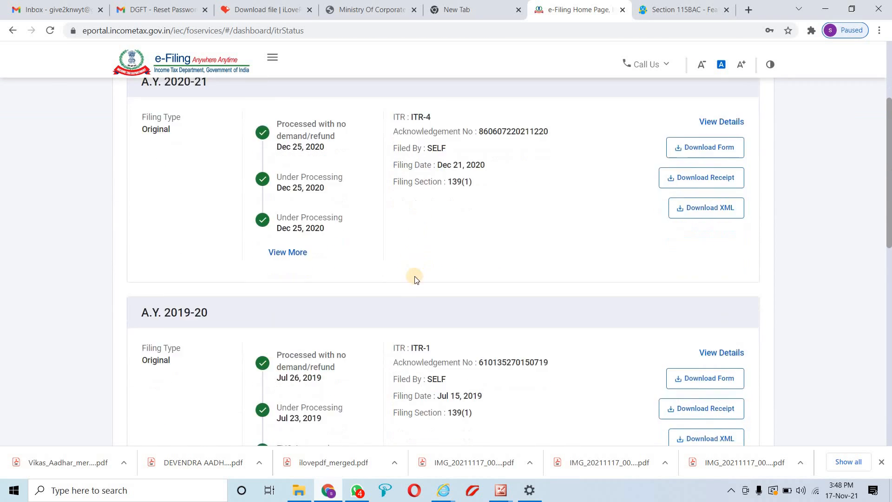
pyautogui.scroll(-7, 409, 281)
pyautogui.scroll(12, 402, 312)
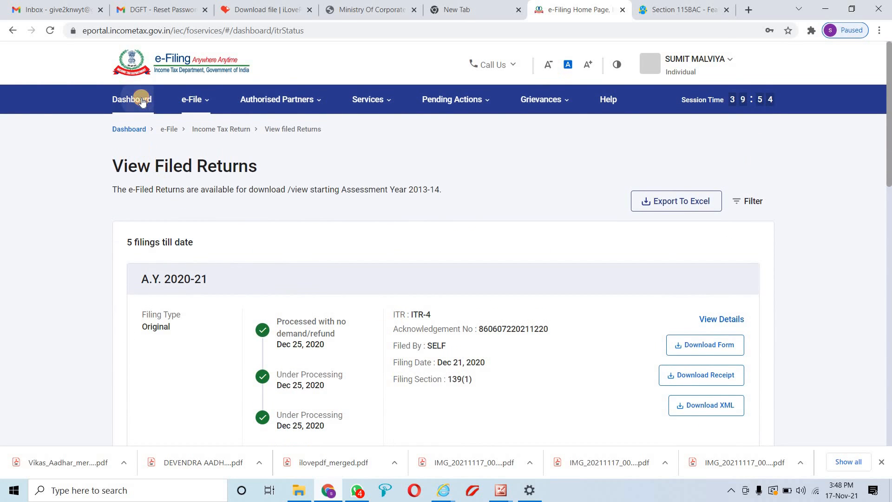
# Check the e-Verify Return page from the dashboard, then minimize the browser
pyautogui.click(134, 99)
pyautogui.moveTo(269, 139)
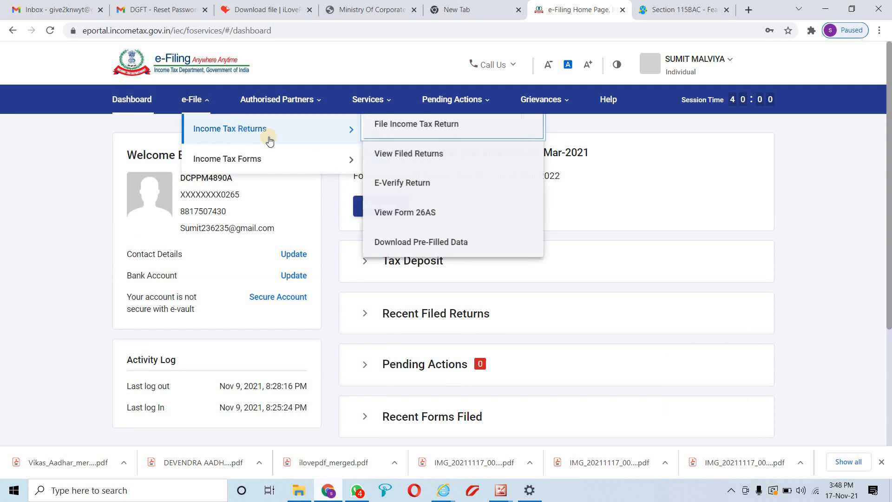
pyautogui.click(417, 182)
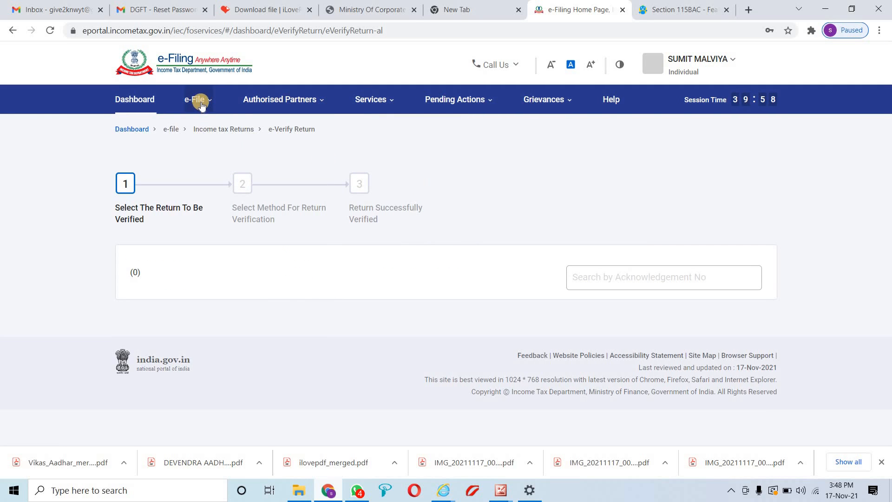
pyautogui.click(201, 102)
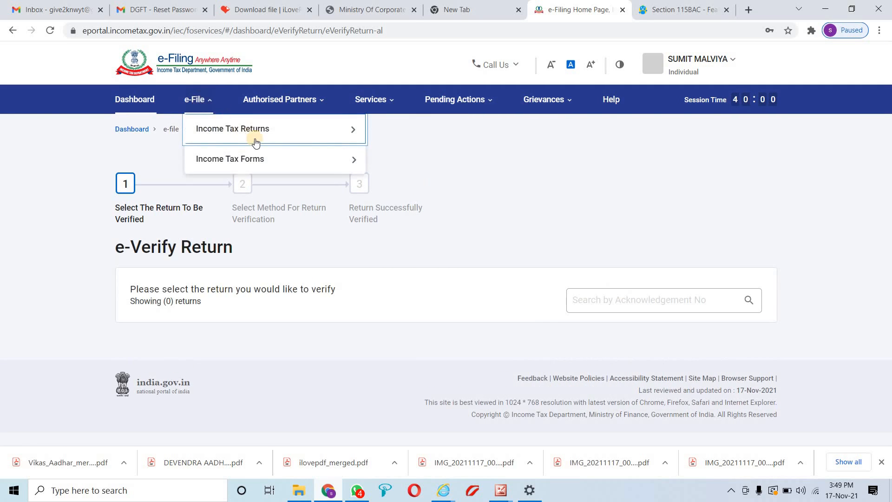
pyautogui.moveTo(279, 158)
pyautogui.click(427, 184)
pyautogui.moveTo(338, 130)
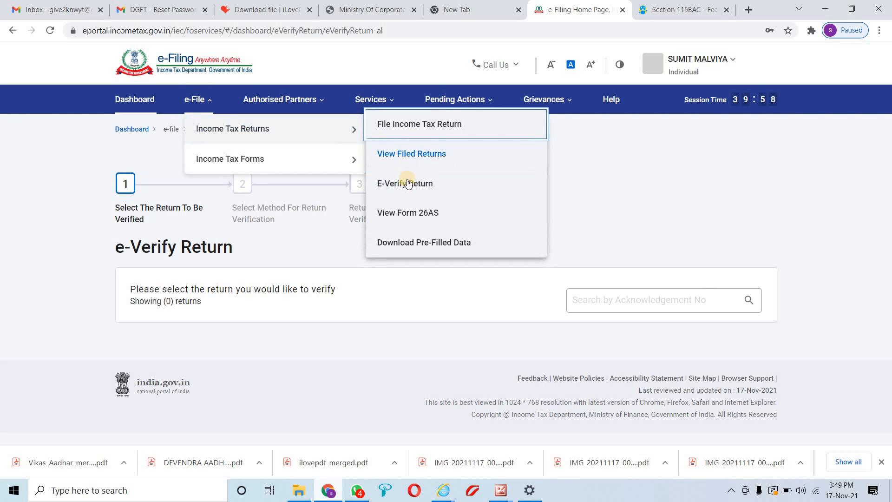
pyautogui.click(599, 181)
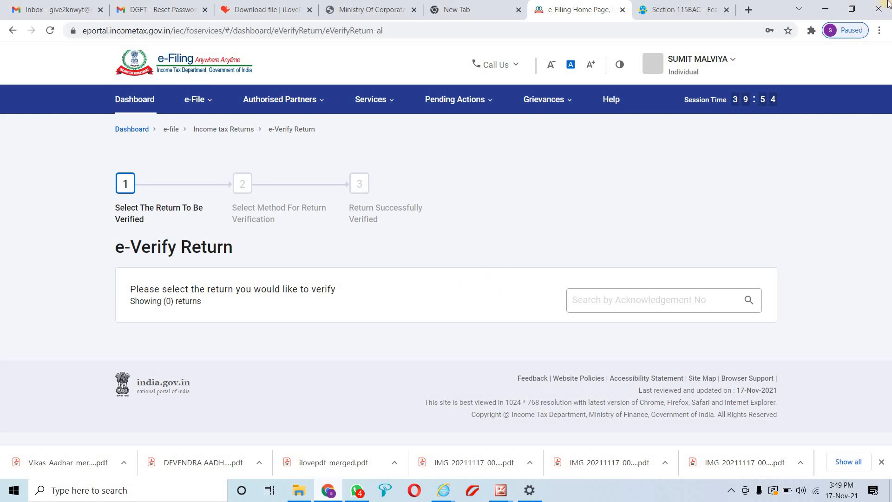
pyautogui.click(825, 8)
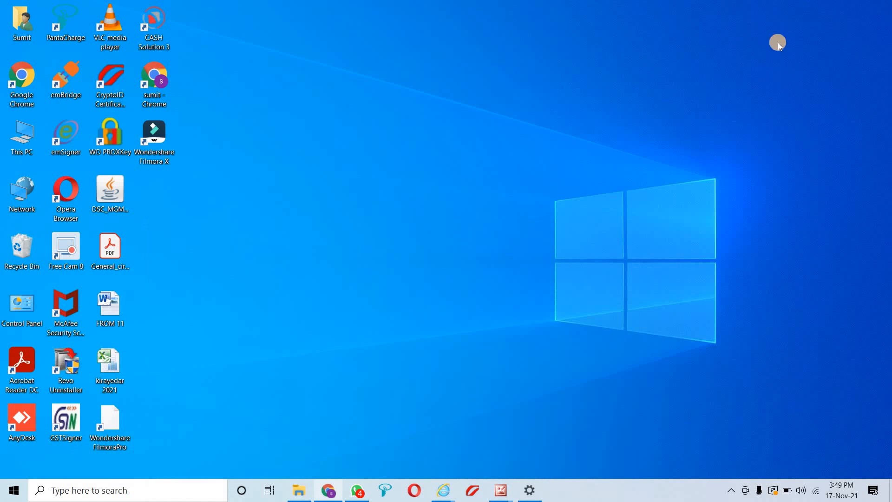